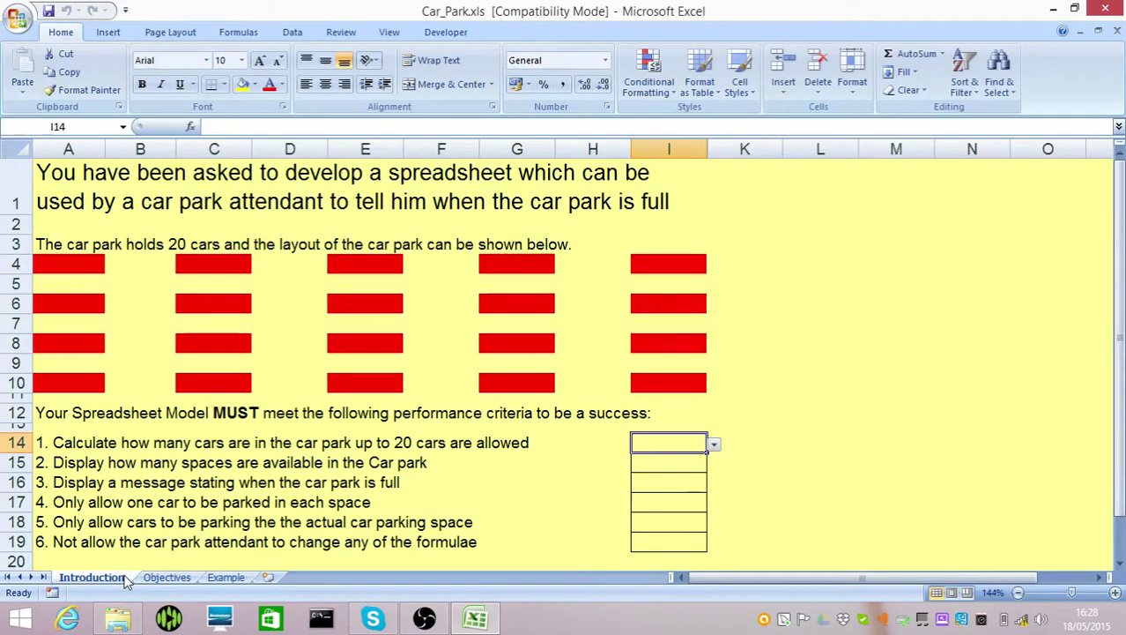
# - Switch to the Objectives sheet to review its seven topics, from Merging Cells to Password Protection
pyautogui.click(176, 578)
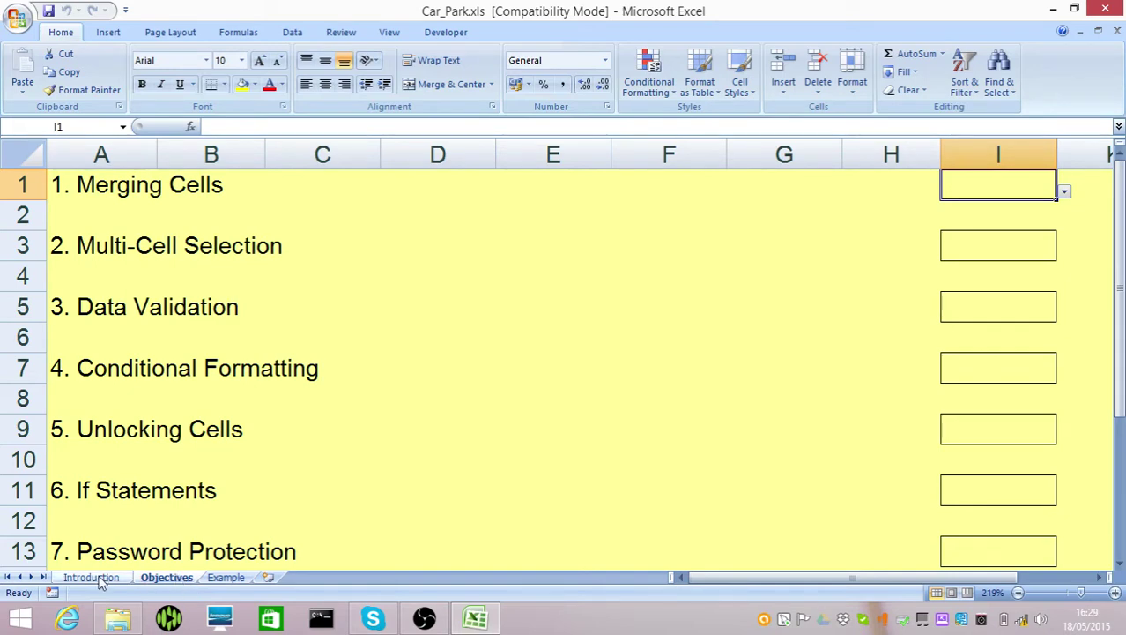
# - On the Example sheet, park a car by entering 1 in space A7
pyautogui.click(227, 577)
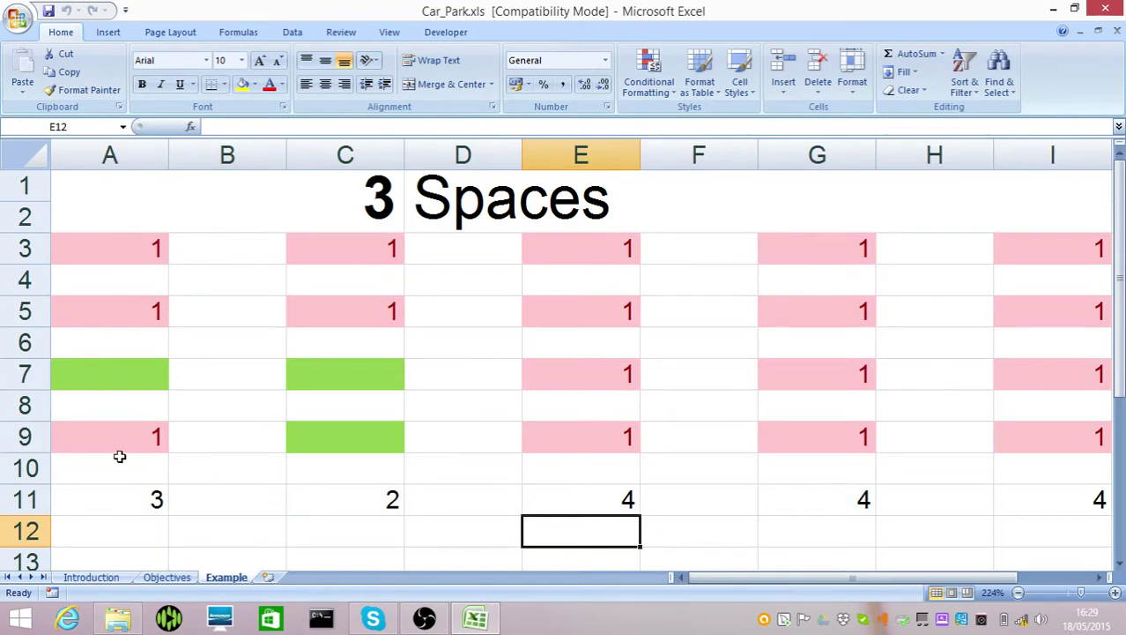
pyautogui.click(145, 376)
pyautogui.write('1')
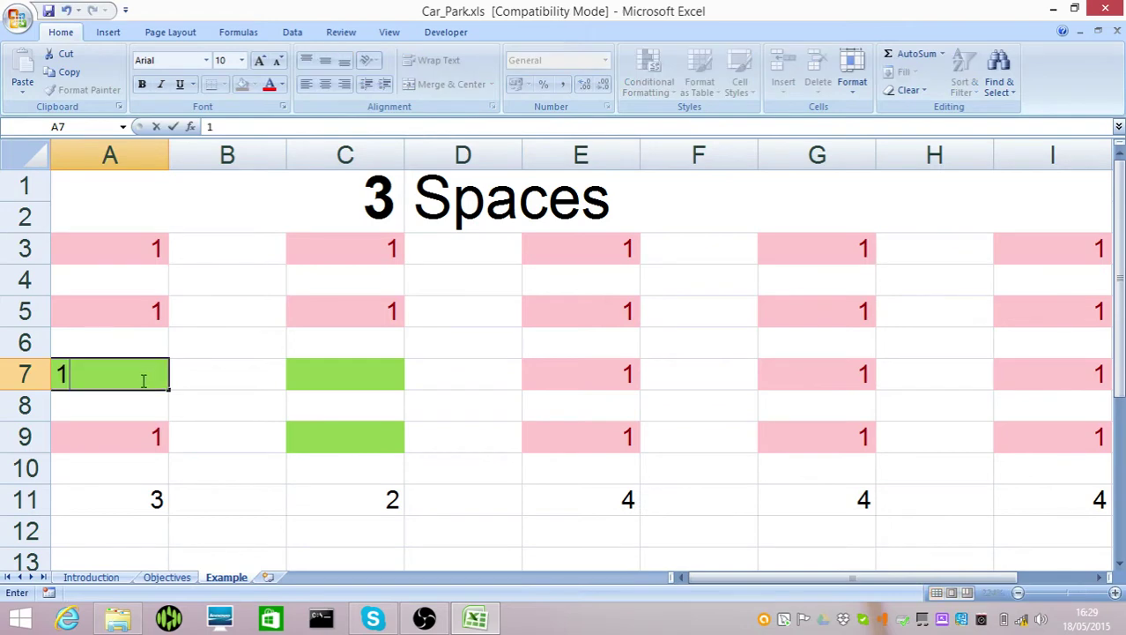
pyautogui.press('Return')
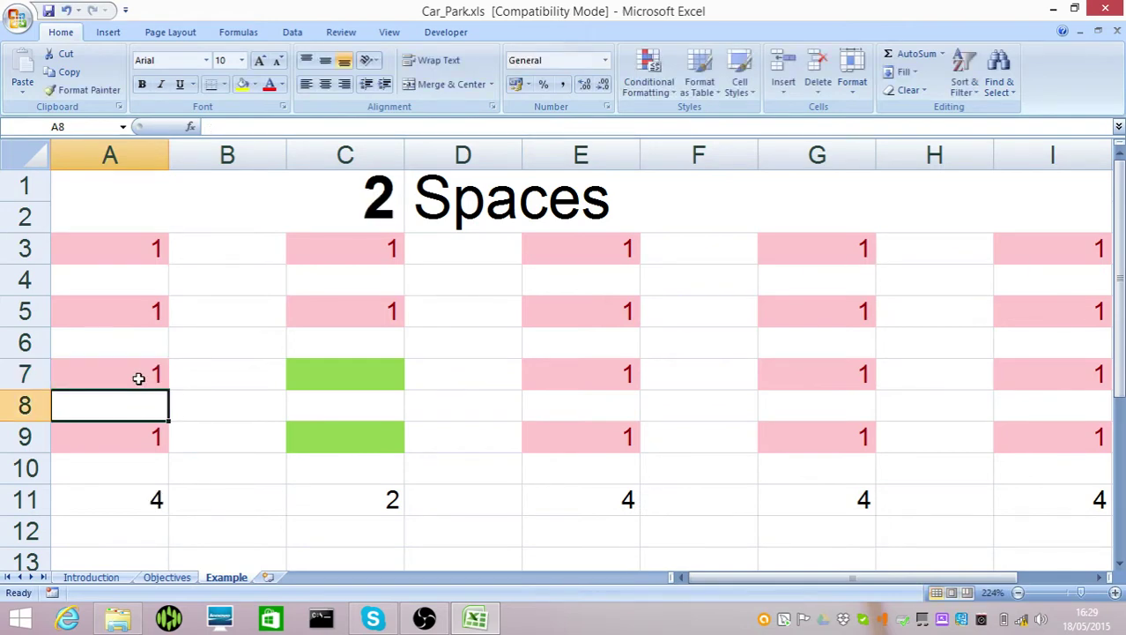
# - Test the validation by entering 2 in A7, then cancel the rejected entry
pyautogui.click(138, 377)
pyautogui.write('2')
pyautogui.press('Return')
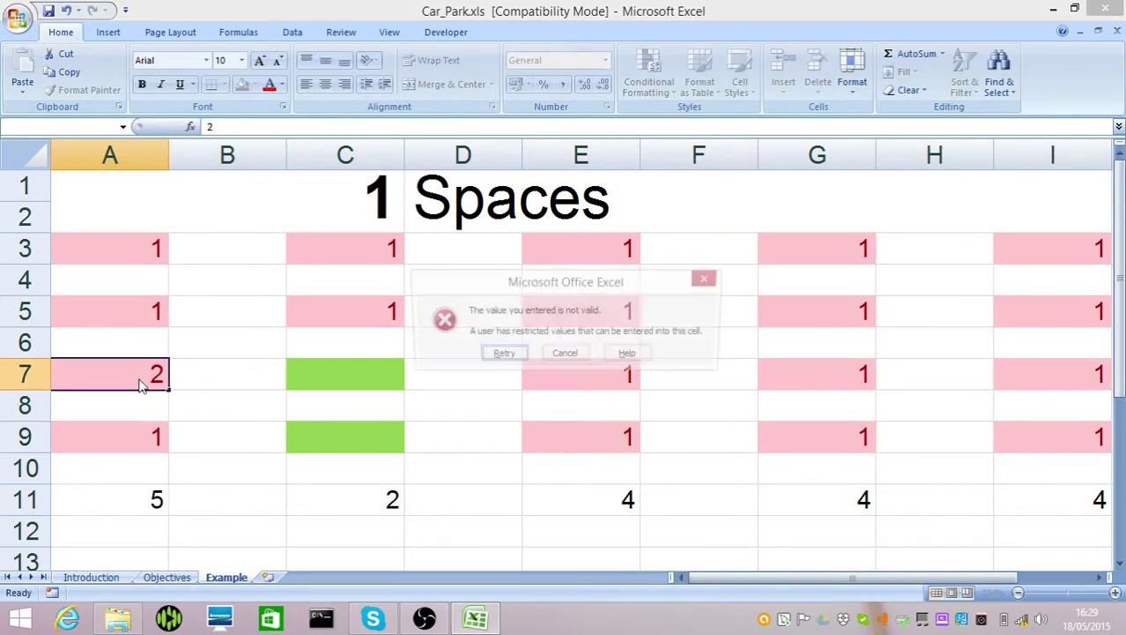
pyautogui.press('Escape')
# - Enter 1 in gap cell A8, clear it again, and return to the Objectives sheet
pyautogui.click(154, 399)
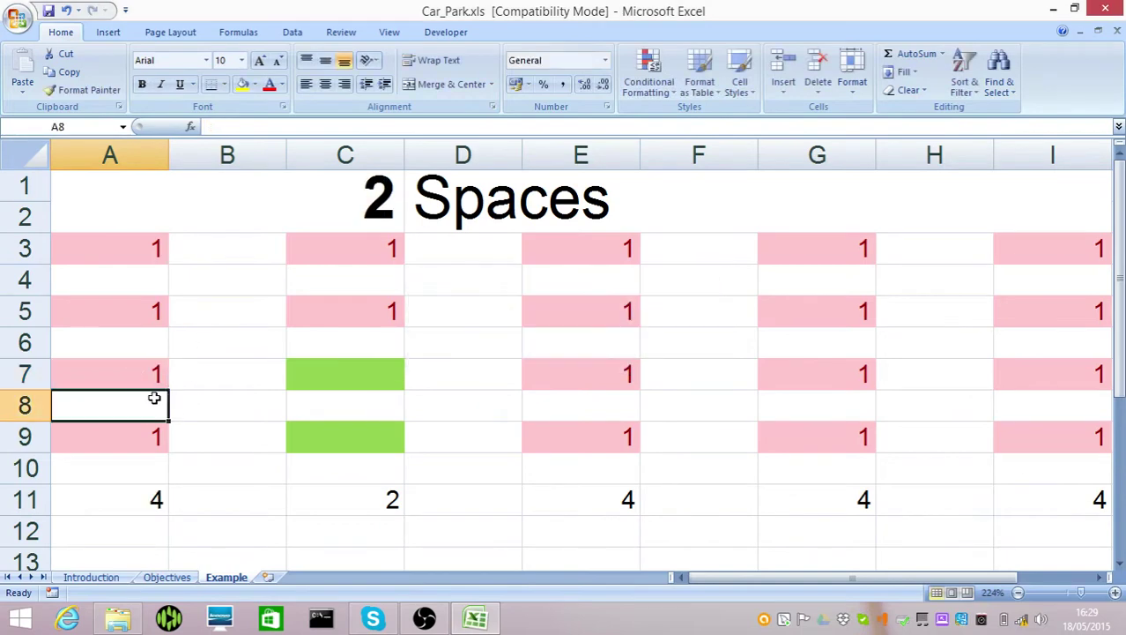
pyautogui.write('1')
pyautogui.press('Return')
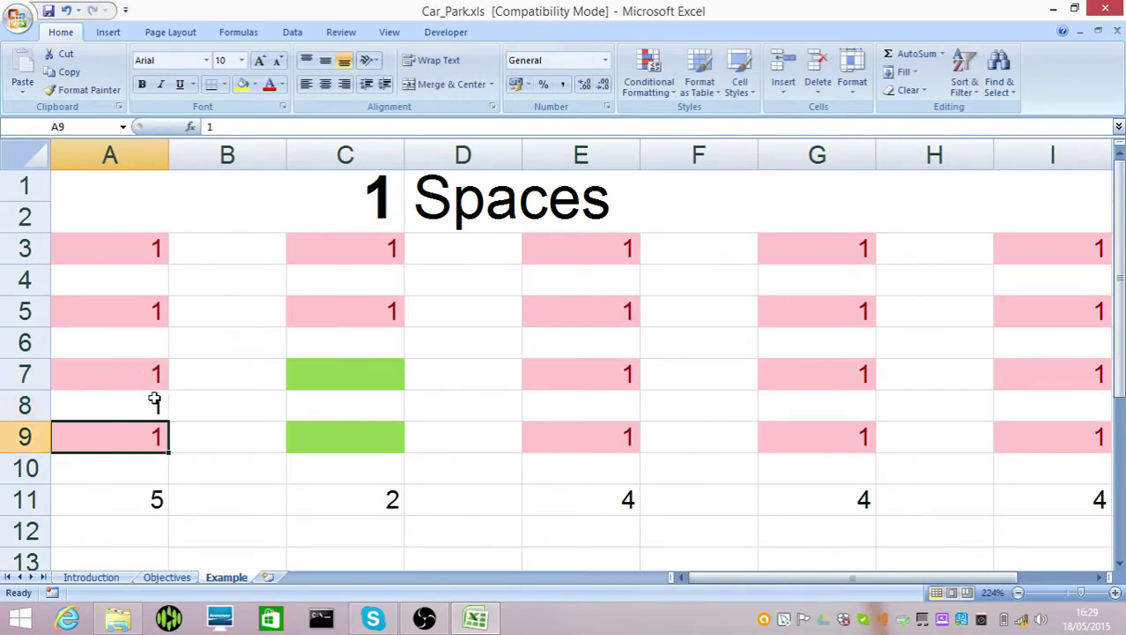
pyautogui.click(153, 401)
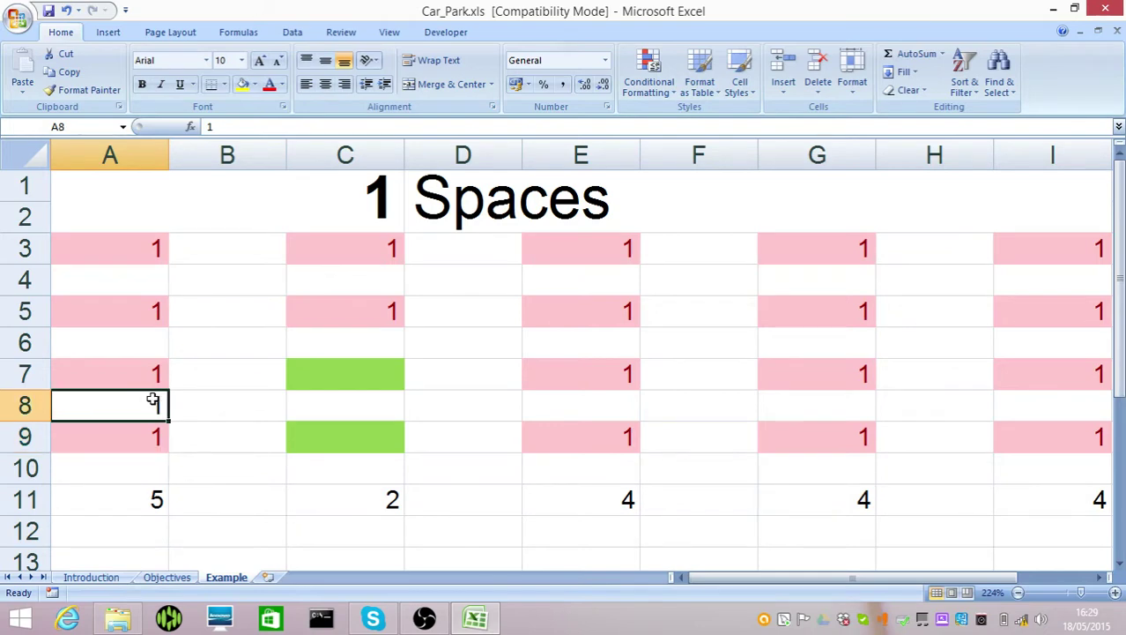
pyautogui.press('Delete')
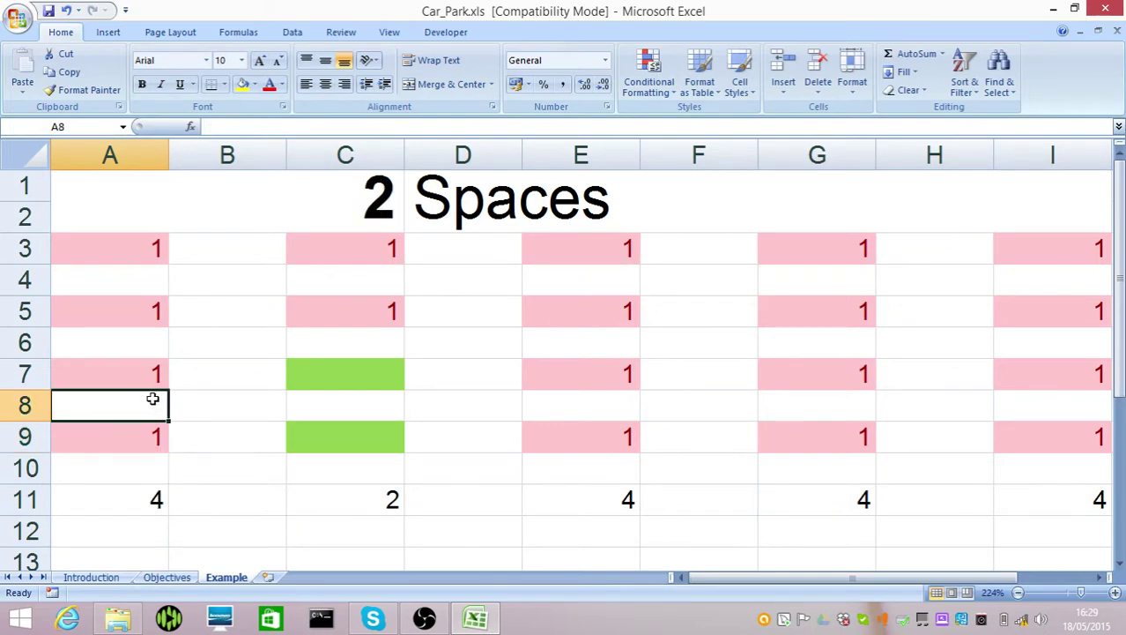
pyautogui.click(171, 578)
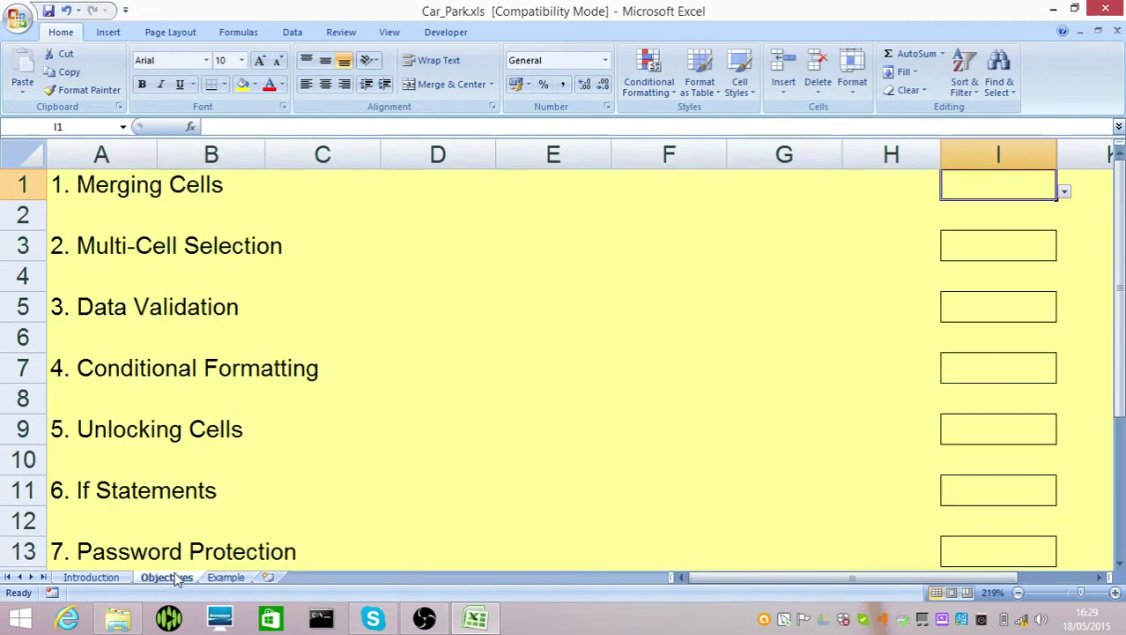
# - Go back to the Introduction sheet showing the six performance criteria
pyautogui.click(91, 578)
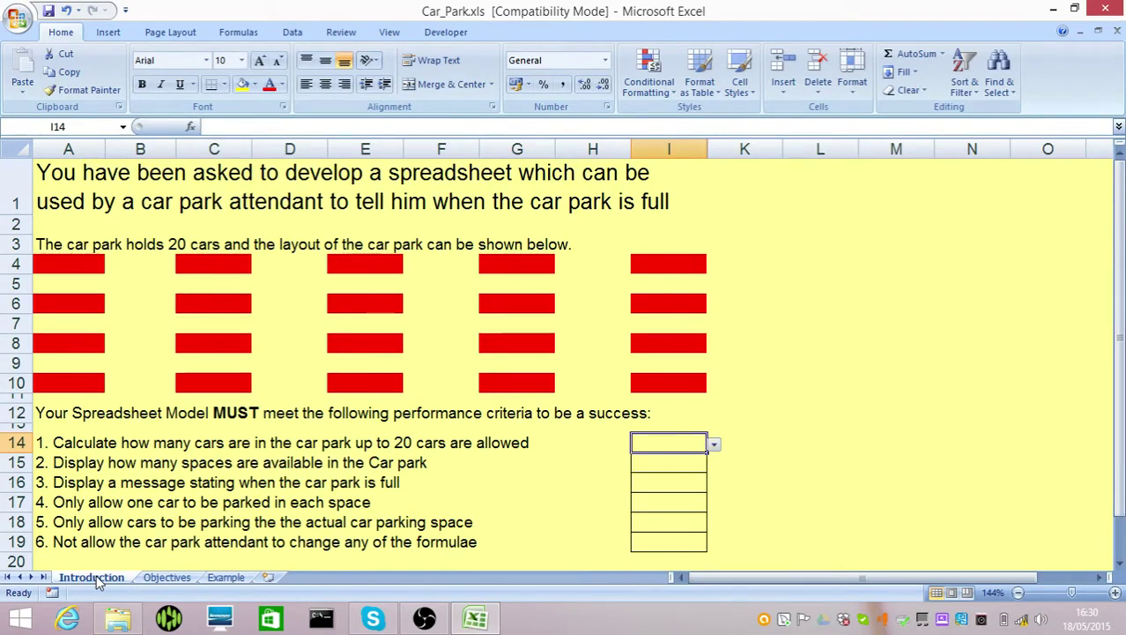
# - Insert a new blank worksheet, Sheet1, and zoom so A1:I14 fills the window
pyautogui.click(270, 578)
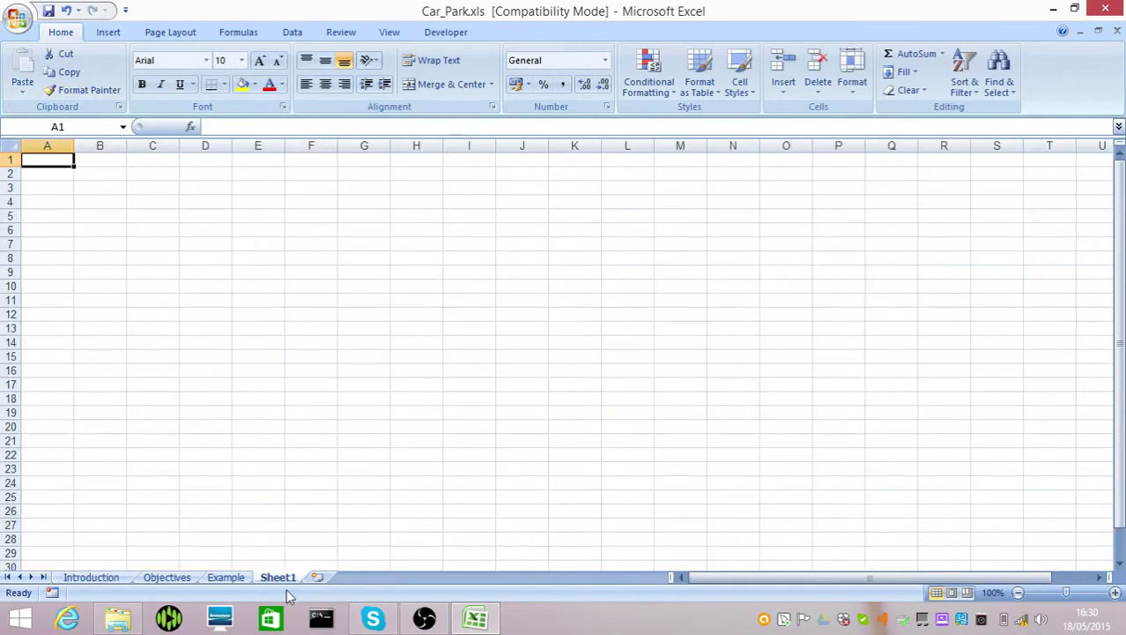
pyautogui.moveTo(71, 160); pyautogui.dragTo(473, 342)
pyautogui.click(46, 161)
pyautogui.click(380, 35)
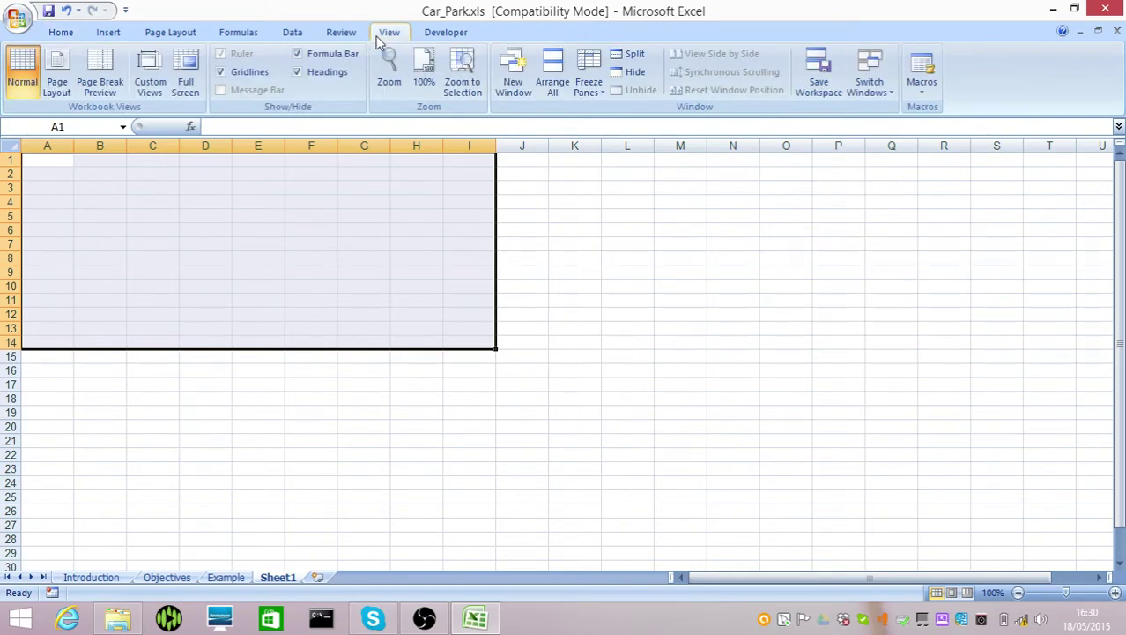
pyautogui.click(464, 81)
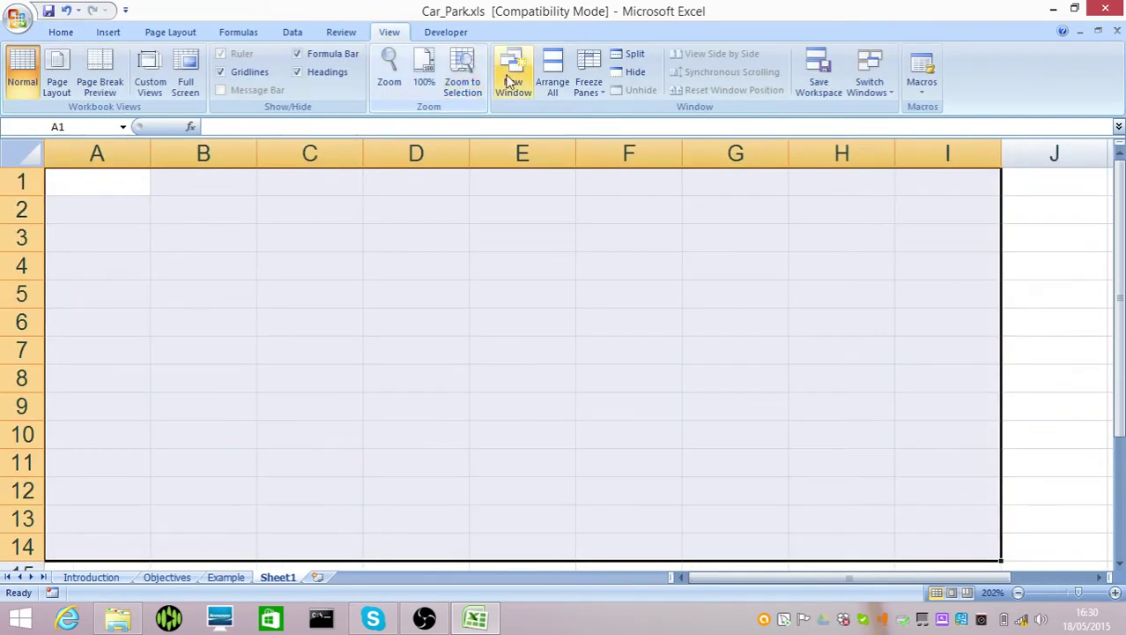
# - Merge cells A1:B2 into a single cell through Format Cells alignment
pyautogui.moveTo(77, 180); pyautogui.dragTo(196, 206)
pyautogui.rightClick(196, 206)
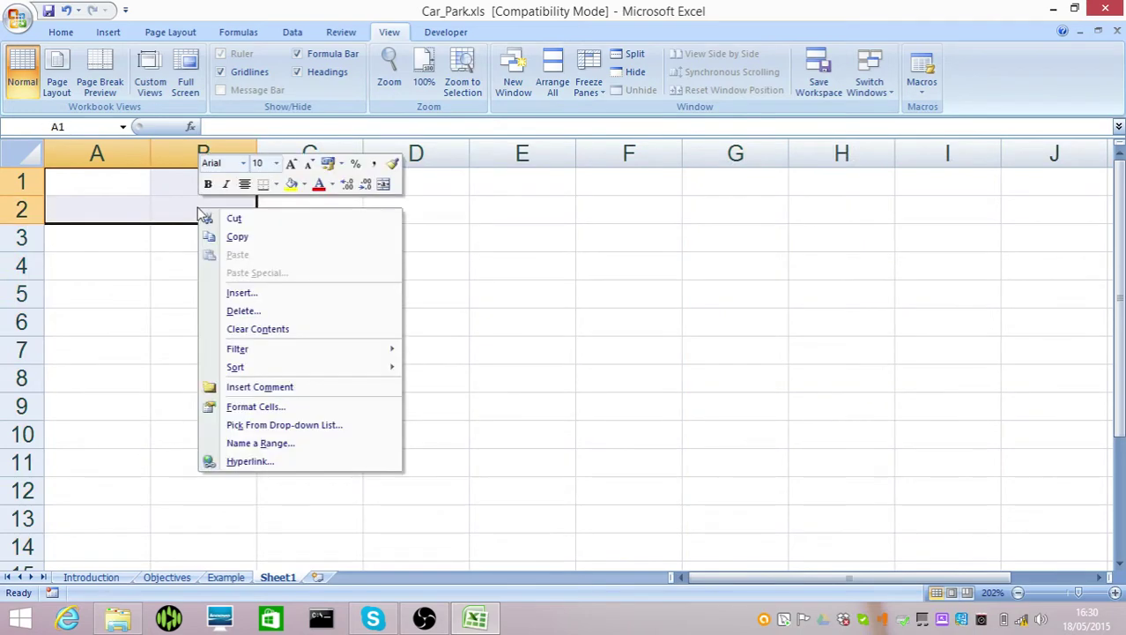
pyautogui.click(292, 408)
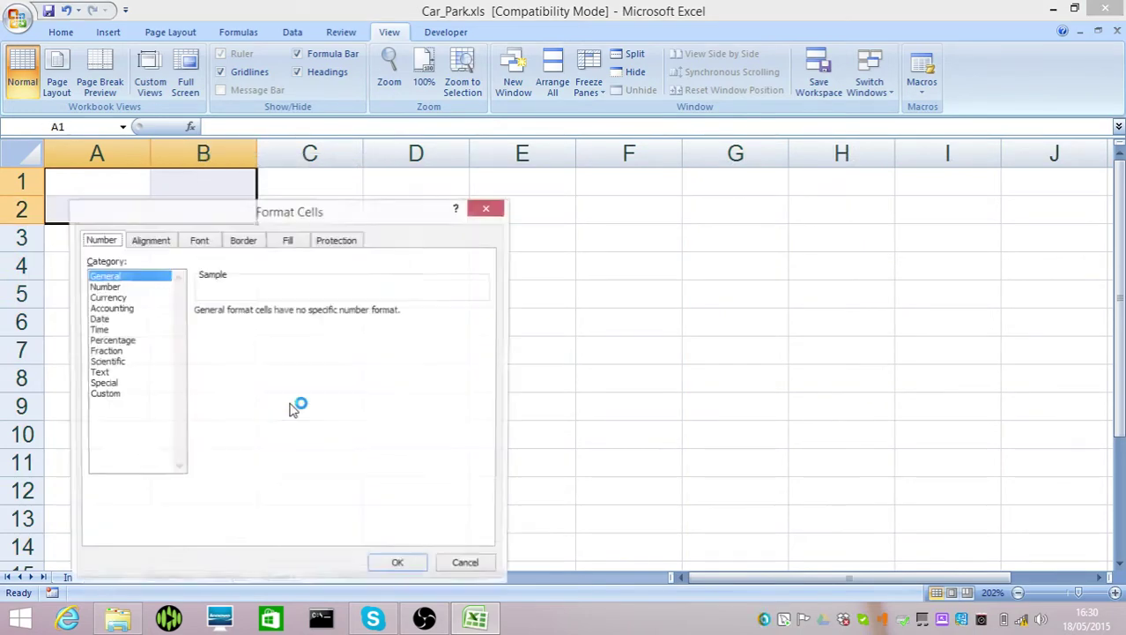
pyautogui.click(151, 240)
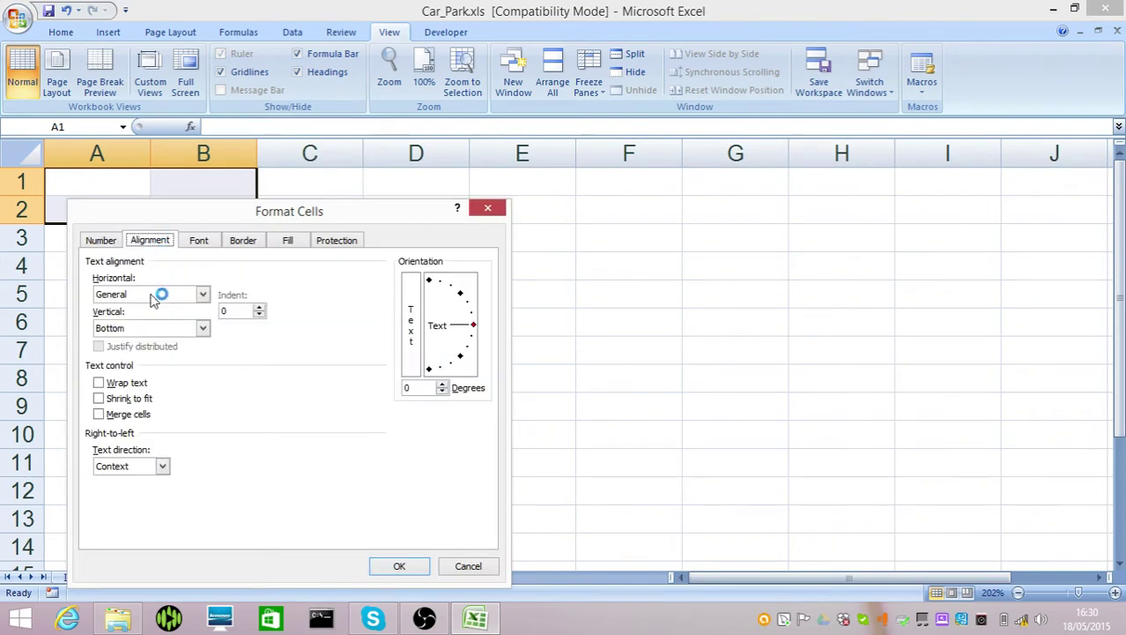
pyautogui.click(140, 416)
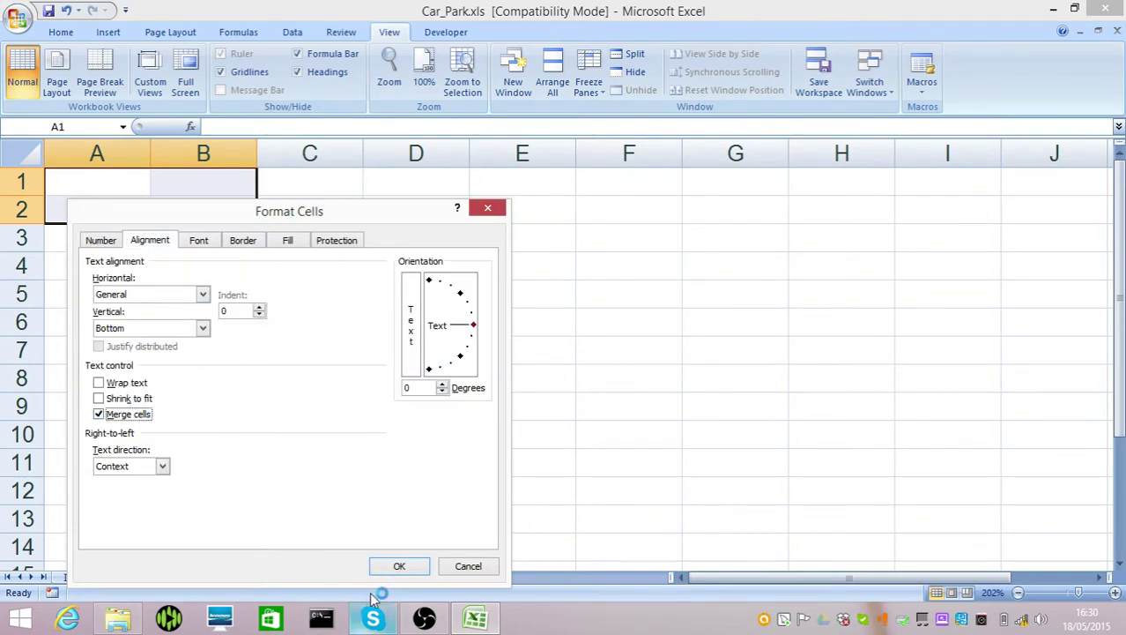
pyautogui.click(389, 564)
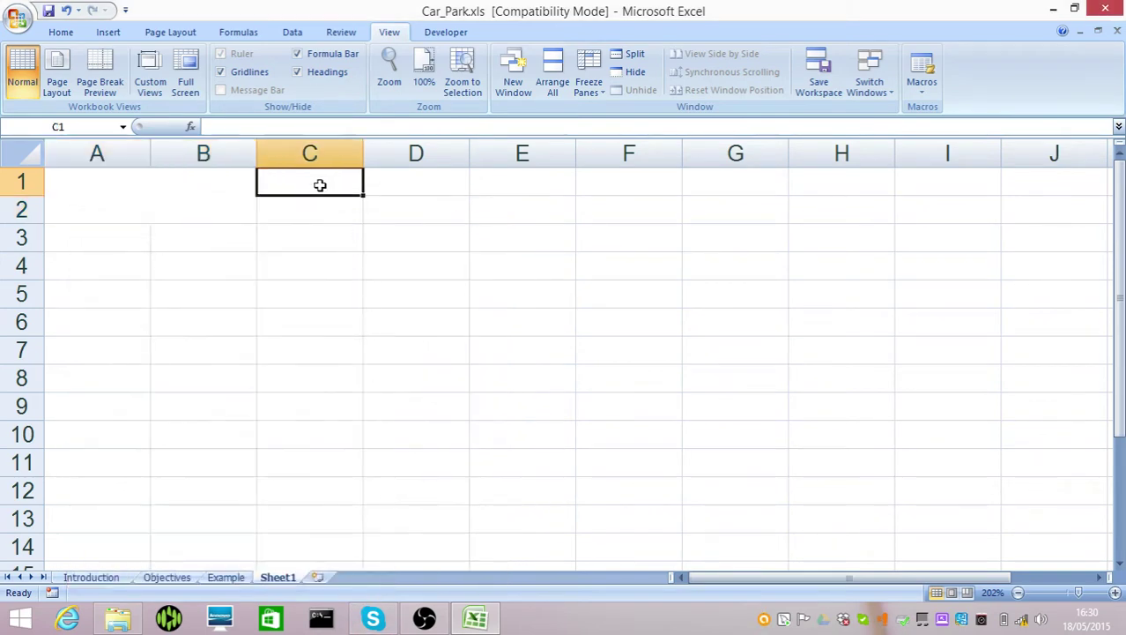
# - Merge C1:I2 into a second wide merged cell
pyautogui.moveTo(319, 183); pyautogui.dragTo(897, 209)
pyautogui.rightClick(747, 203)
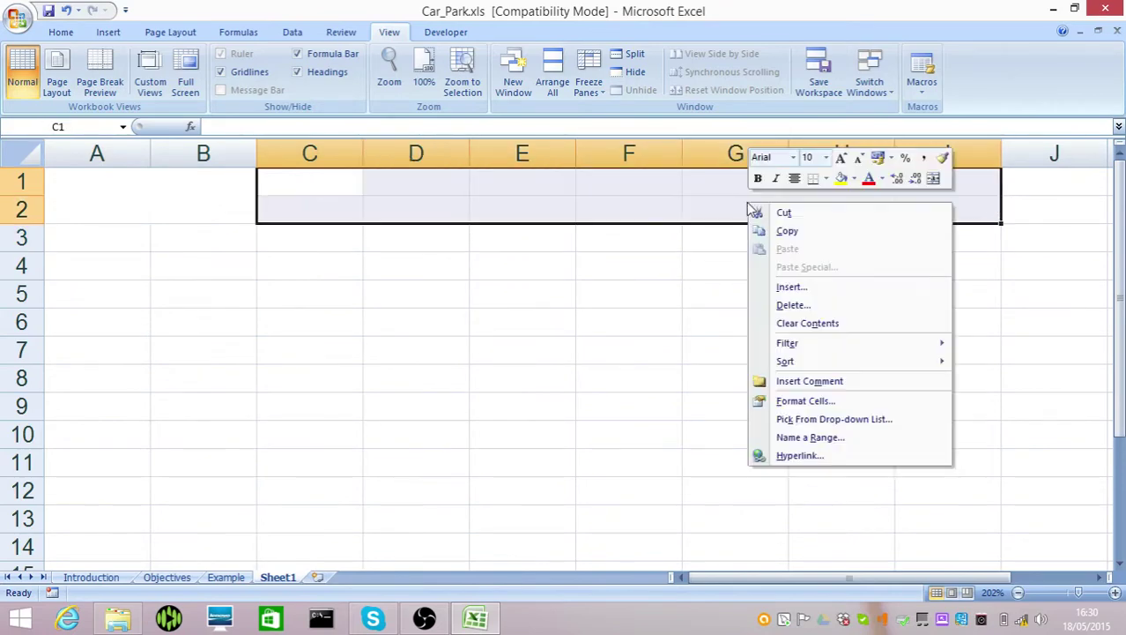
pyautogui.click(835, 402)
pyautogui.click(687, 414)
pyautogui.click(950, 566)
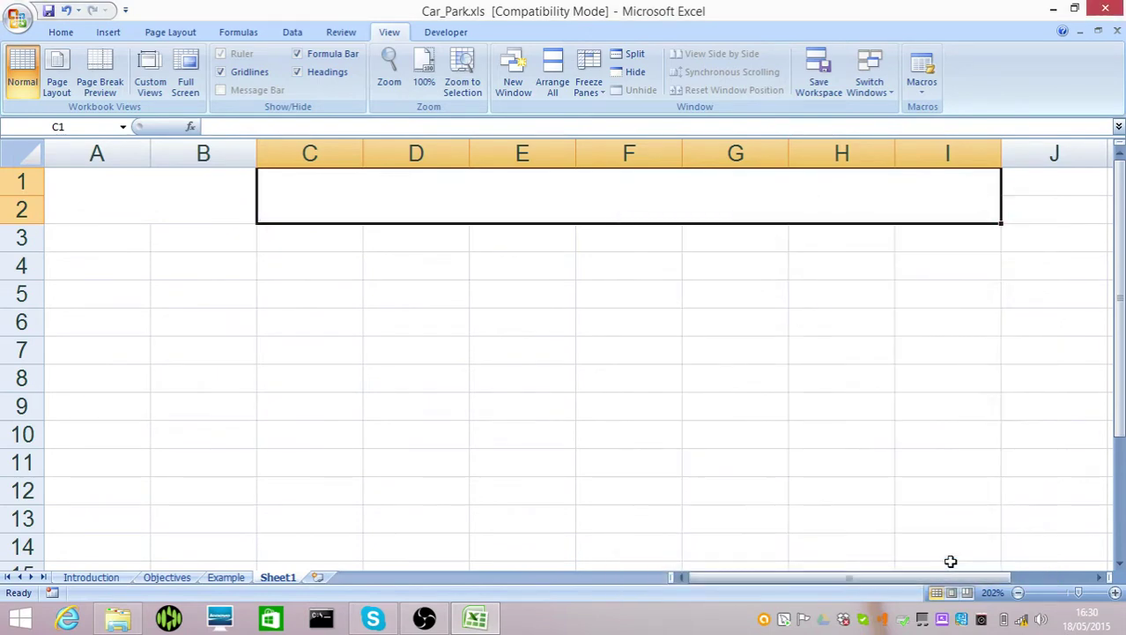
# - On Objectives, choose YES in I1 for Merging Cells and NO in I3 for Multi-Cell Selection, then return to Sheet1
pyautogui.click(177, 577)
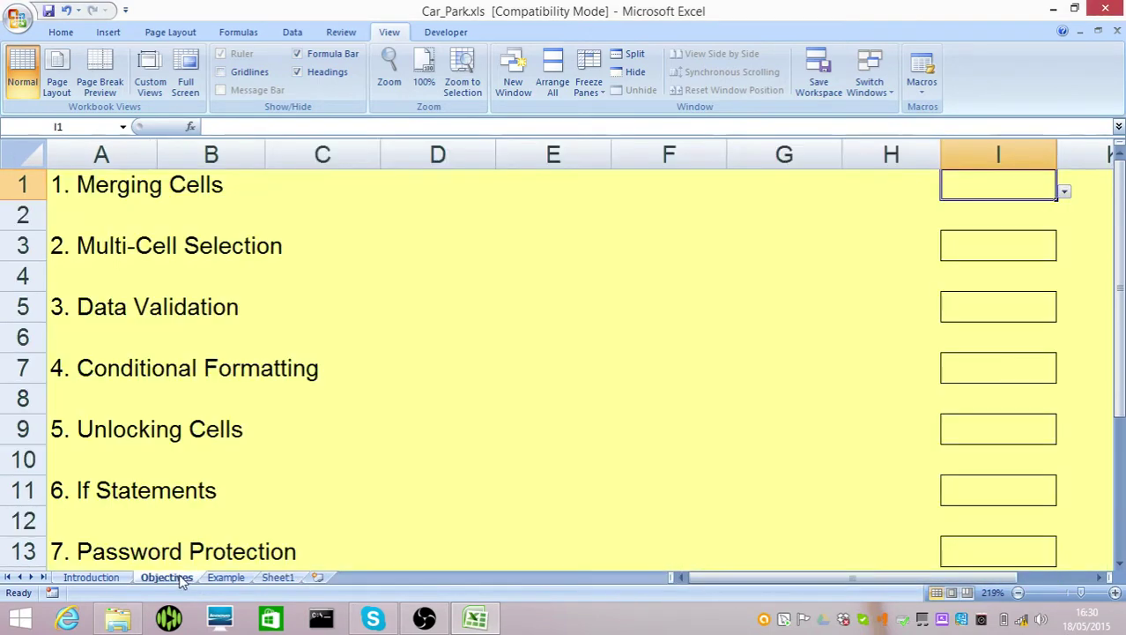
pyautogui.click(1067, 193)
pyautogui.click(1047, 212)
pyautogui.click(994, 247)
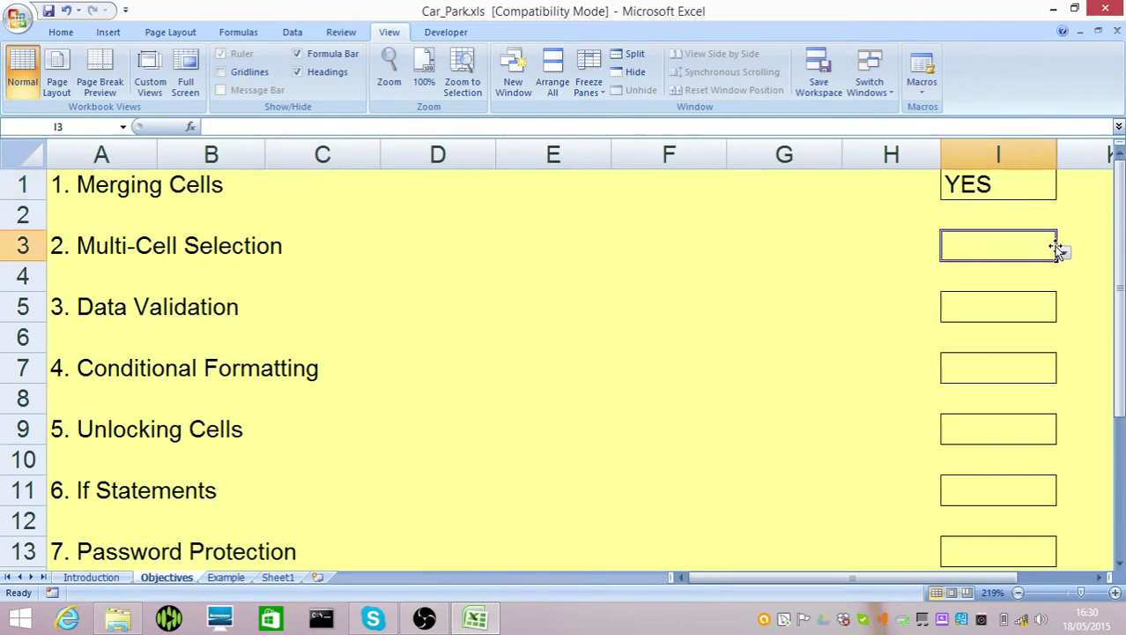
pyautogui.click(1064, 253)
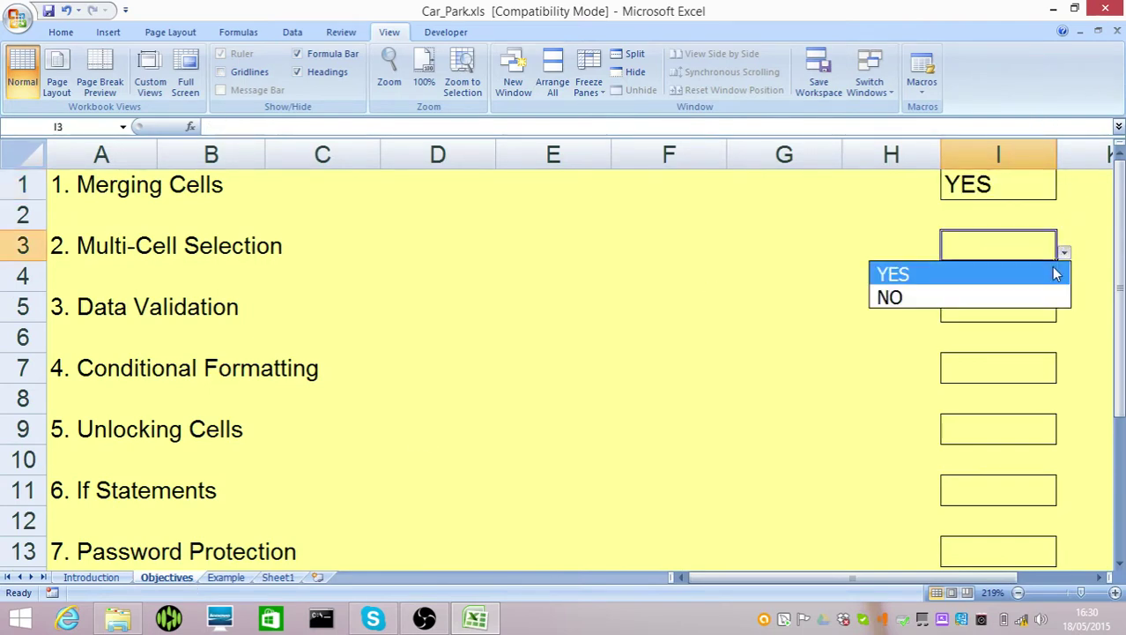
pyautogui.click(1035, 294)
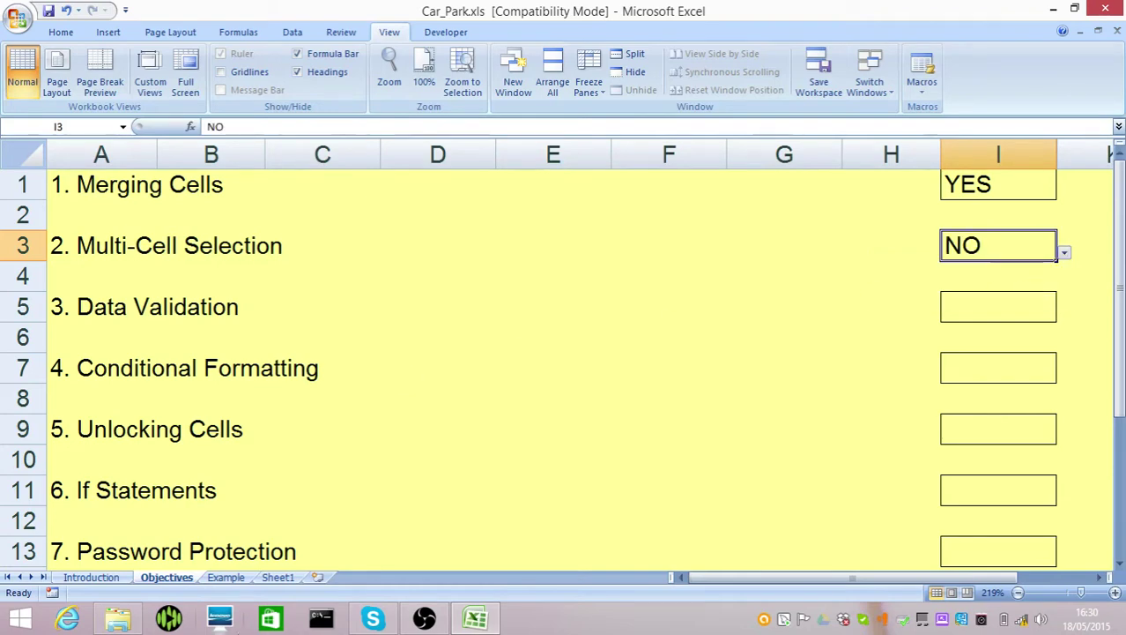
pyautogui.click(280, 578)
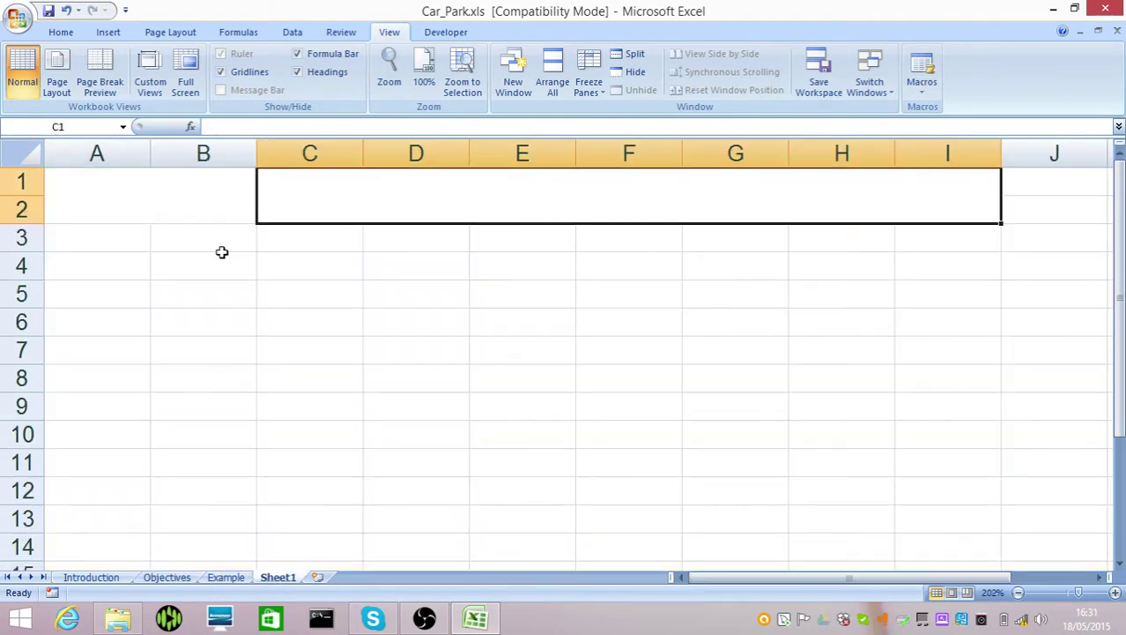
# - Select the bay cells A3, A5, A7 and A9 together on Sheet1
pyautogui.click(109, 236)
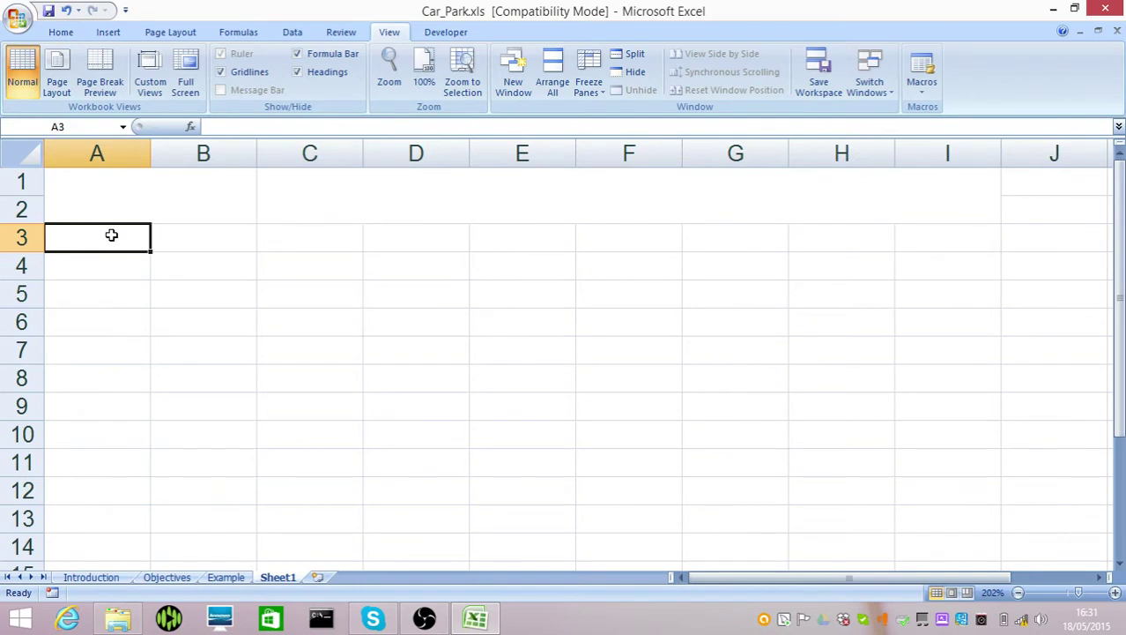
pyautogui.click(115, 288)
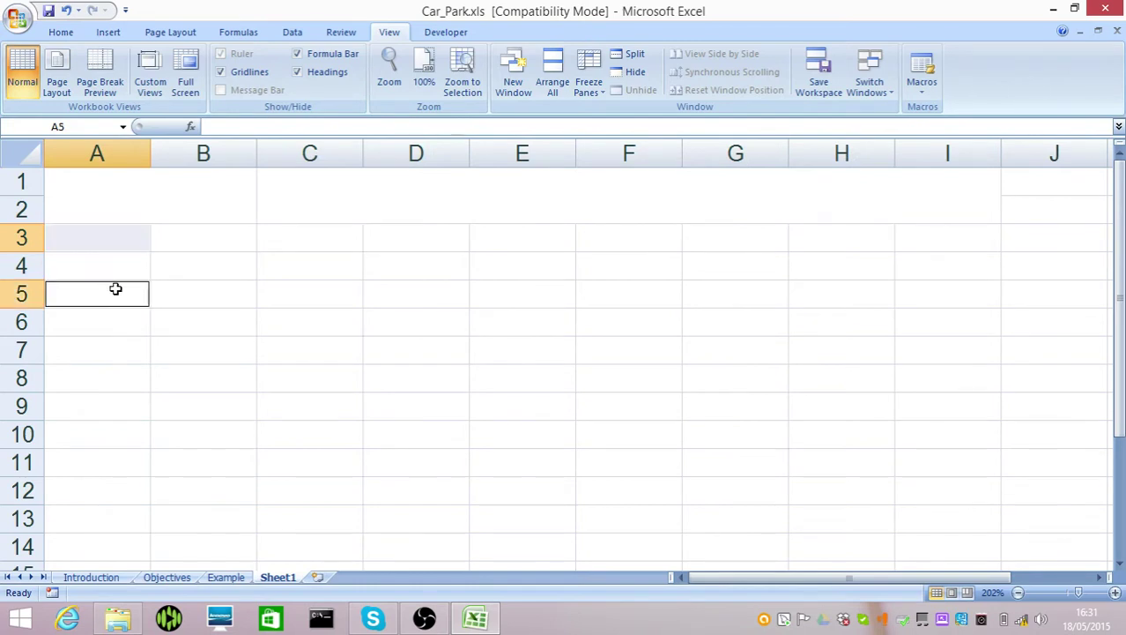
pyautogui.click(97, 349)
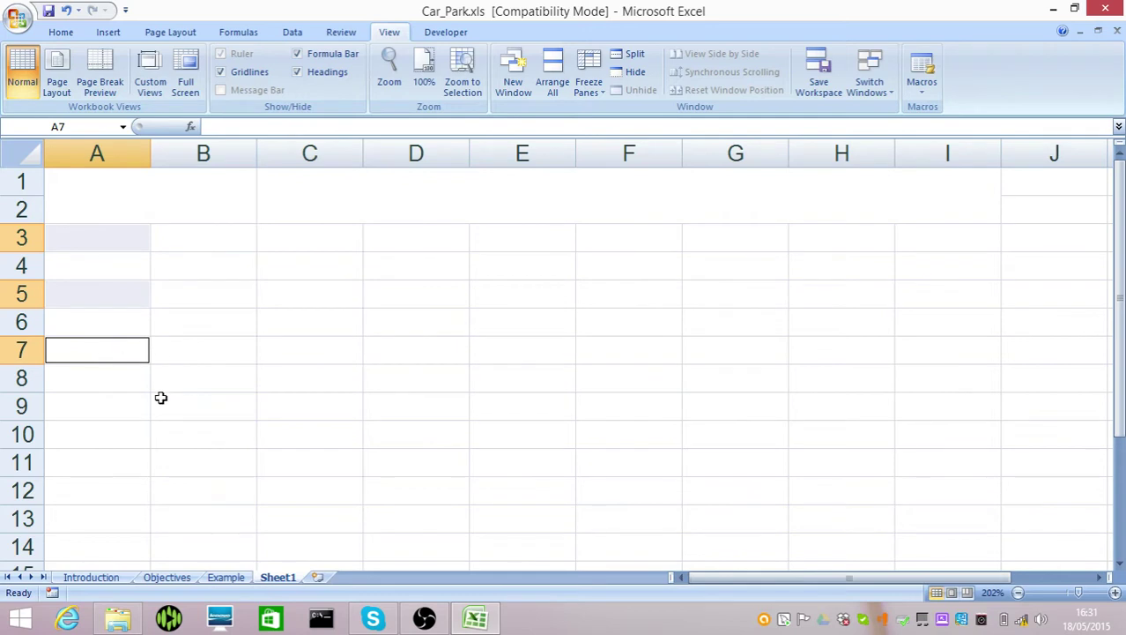
pyautogui.keyDown('ctrl'); pyautogui.click(111, 402); pyautogui.keyUp('ctrl')
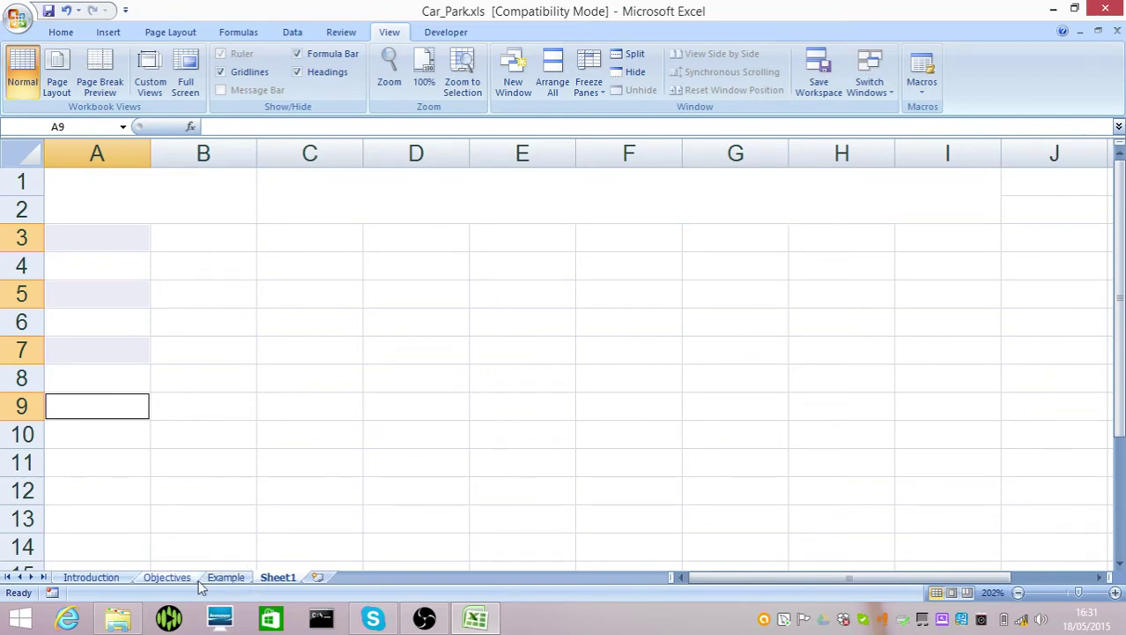
# - On Objectives, point out the Data Validation, Conditional Formatting and Unlocking Cells rows, then return to Sheet1
pyautogui.click(167, 577)
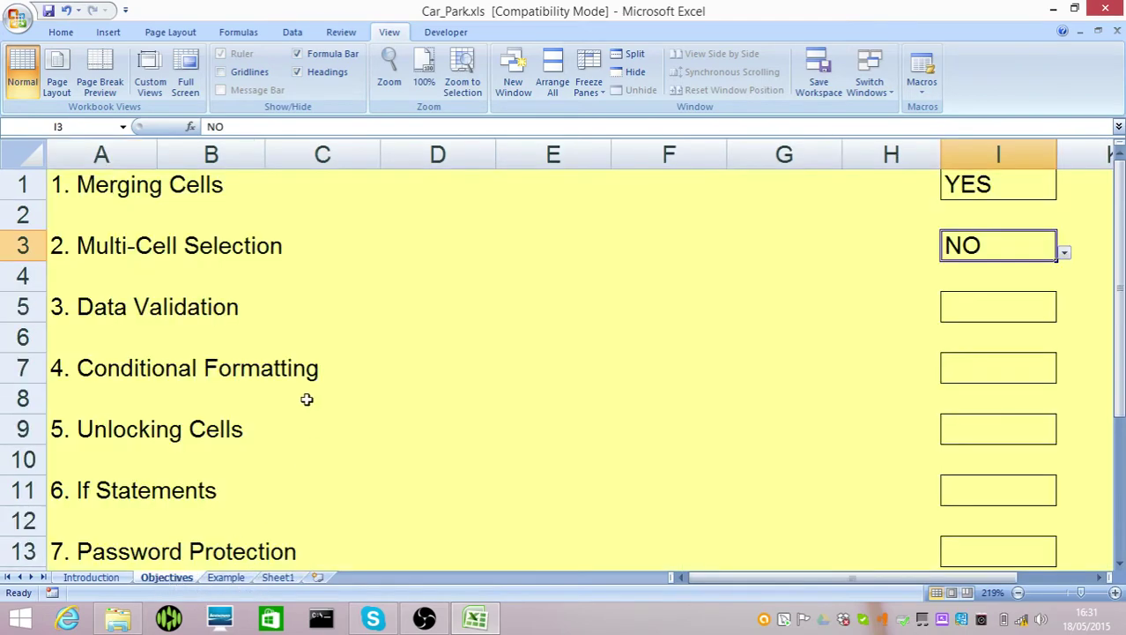
pyautogui.click(20, 305)
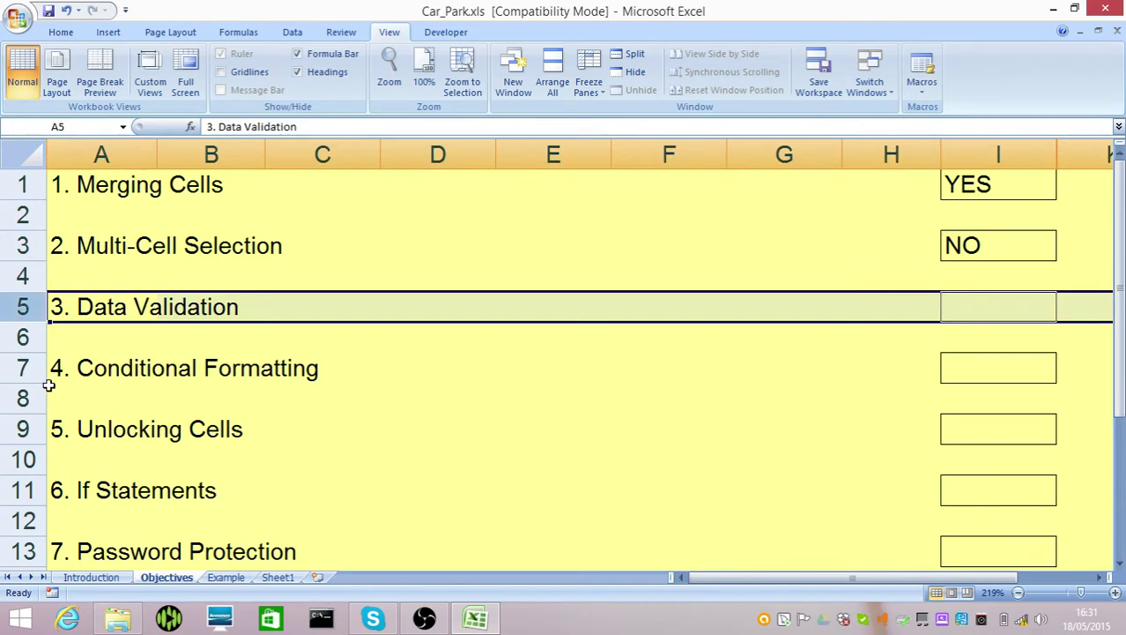
pyautogui.click(19, 369)
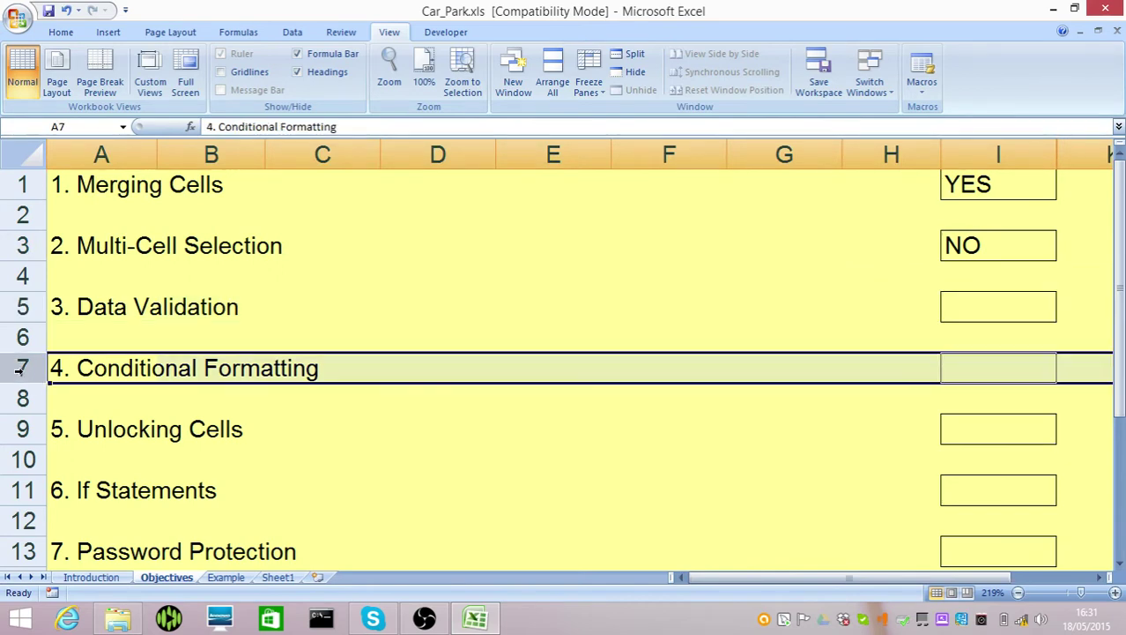
pyautogui.click(21, 429)
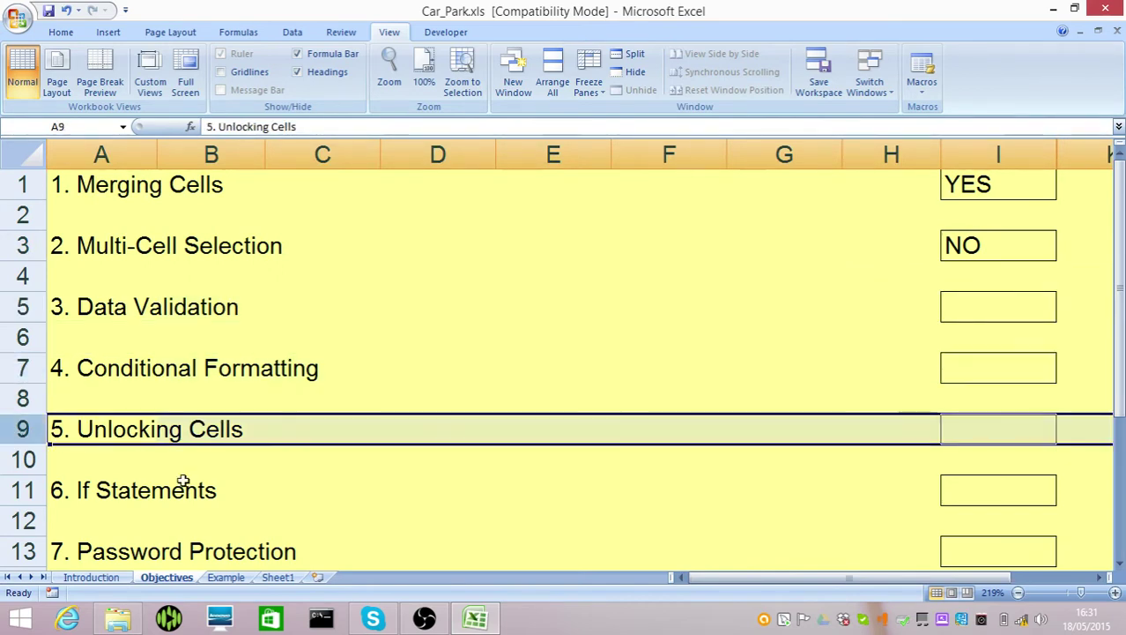
pyautogui.click(278, 577)
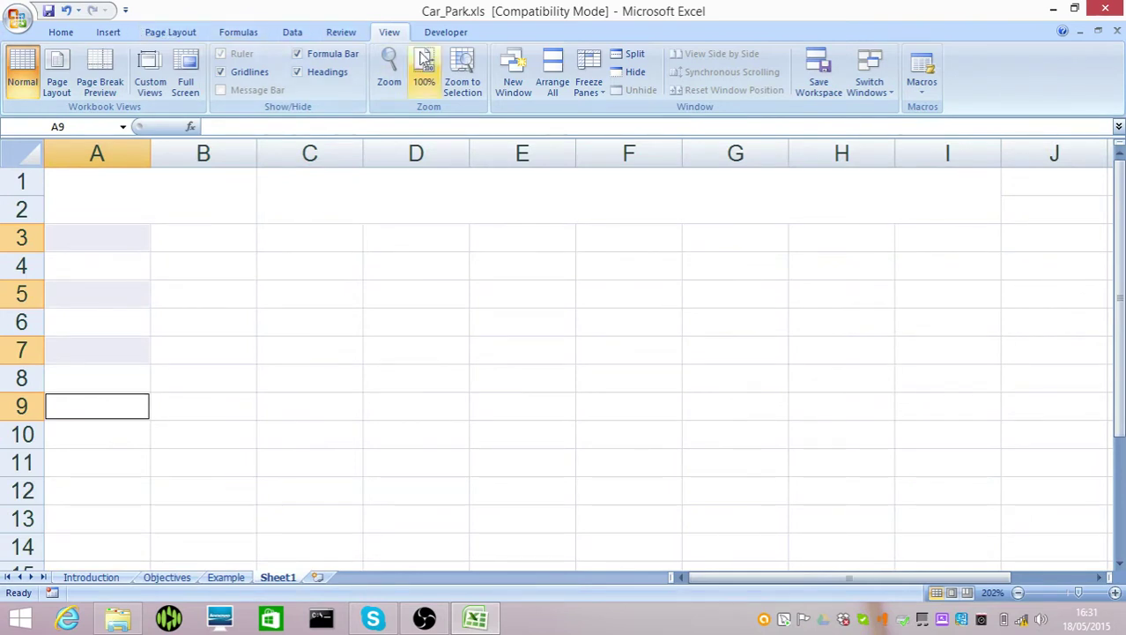
# - Restrict the bay cells to a whole number equal to 1 with Data Validation
pyautogui.click(298, 33)
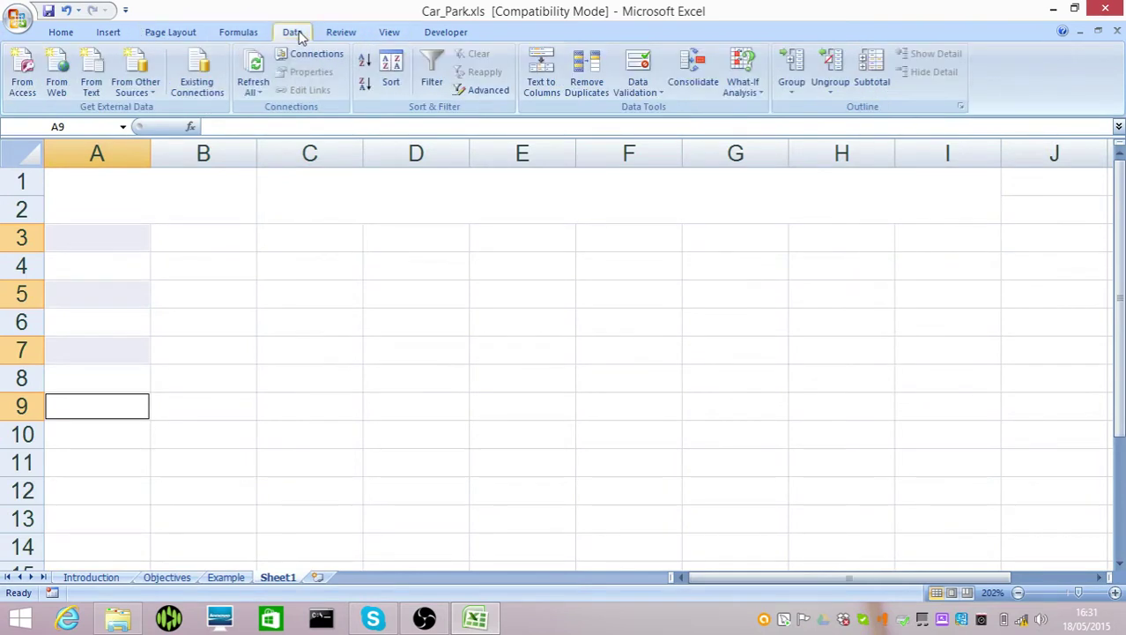
pyautogui.click(652, 92)
pyautogui.click(675, 108)
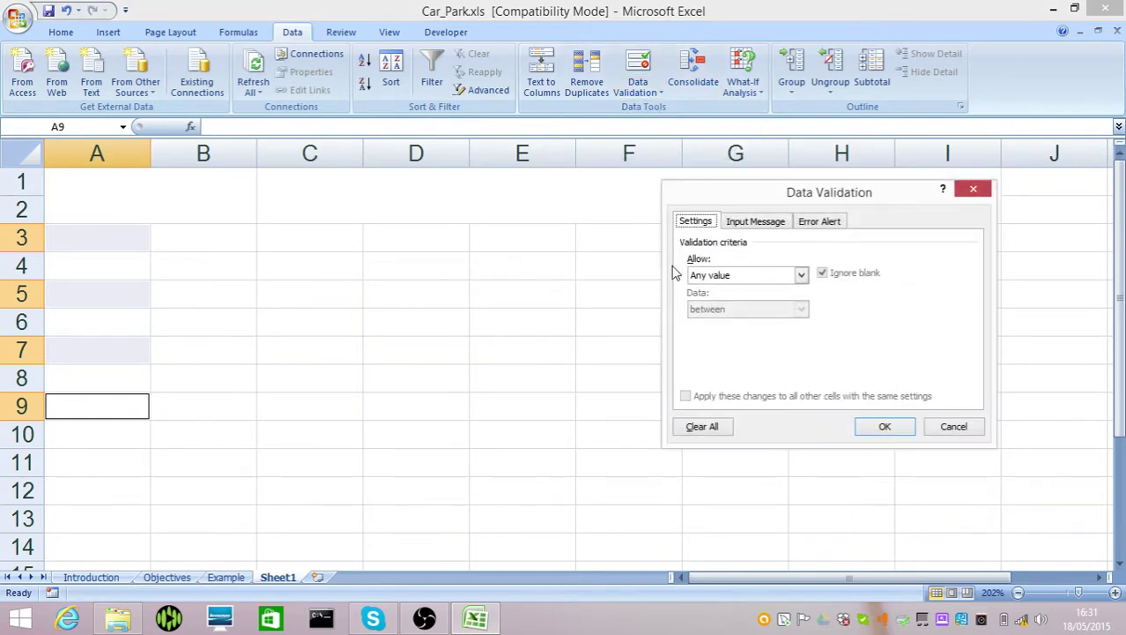
pyautogui.click(801, 275)
pyautogui.click(758, 300)
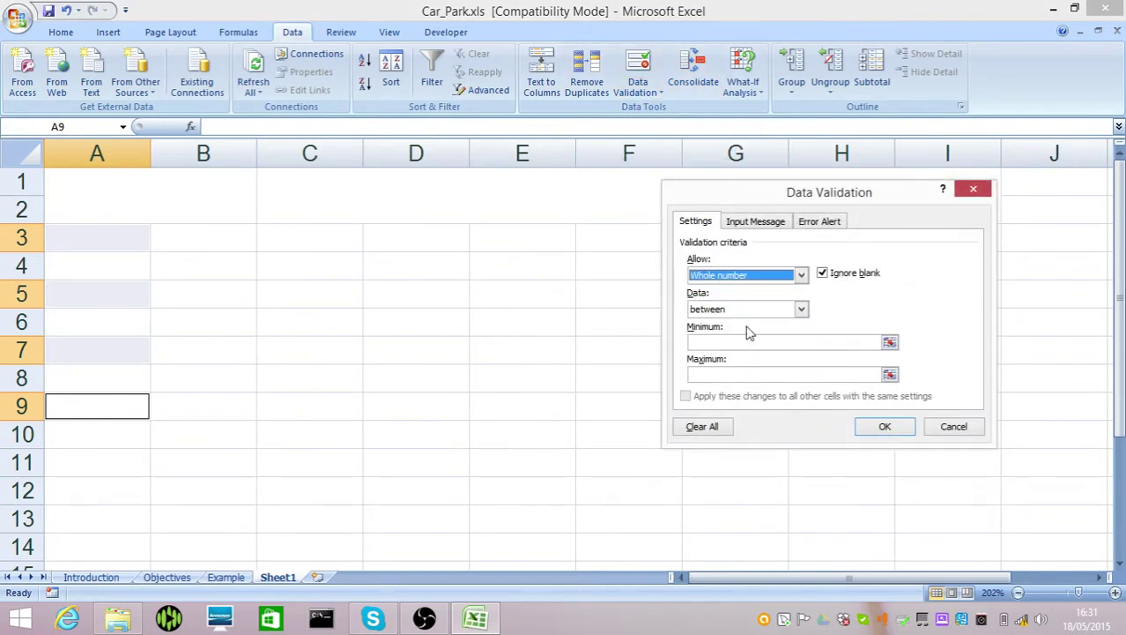
pyautogui.click(774, 309)
pyautogui.click(739, 346)
pyautogui.click(736, 343)
pyautogui.write('1')
# - Set the error alert message to 'Only one car in a bay!' and apply the rule
pyautogui.click(826, 222)
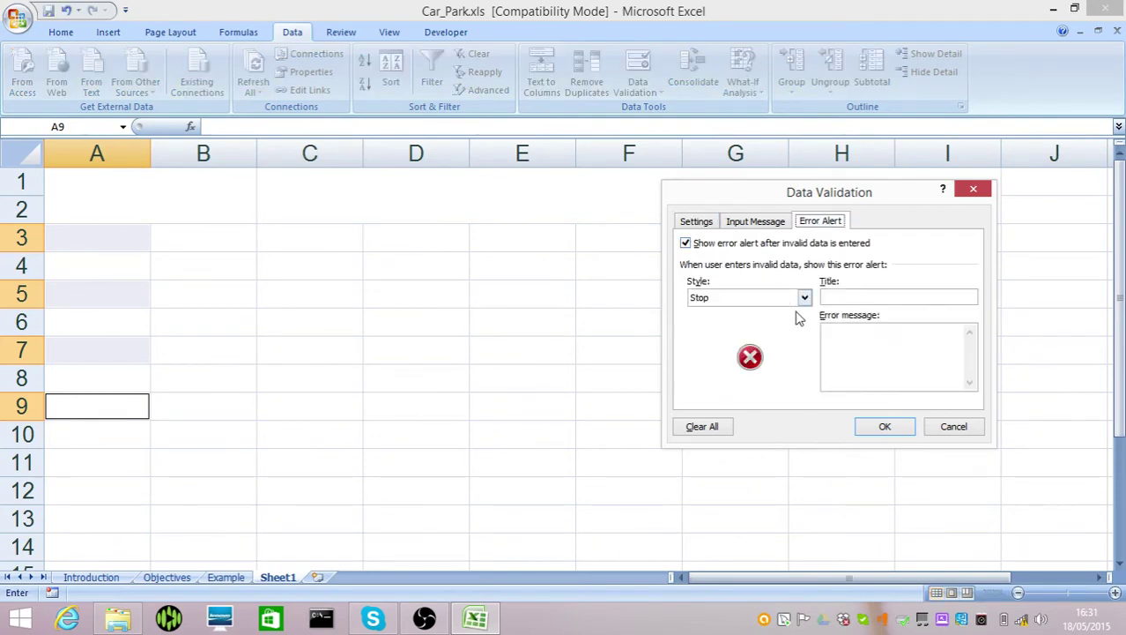
pyautogui.click(833, 332)
pyautogui.write('O')
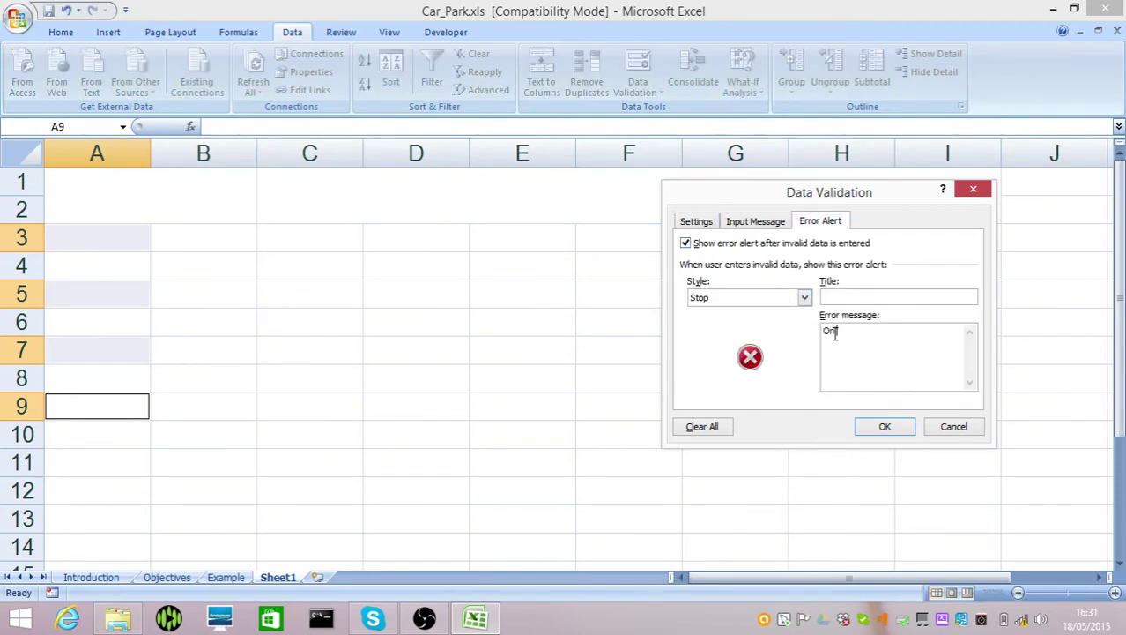
pyautogui.write('nly one')
pyautogui.press('BackSpace')
pyautogui.write('r in a bay!')
pyautogui.click(884, 427)
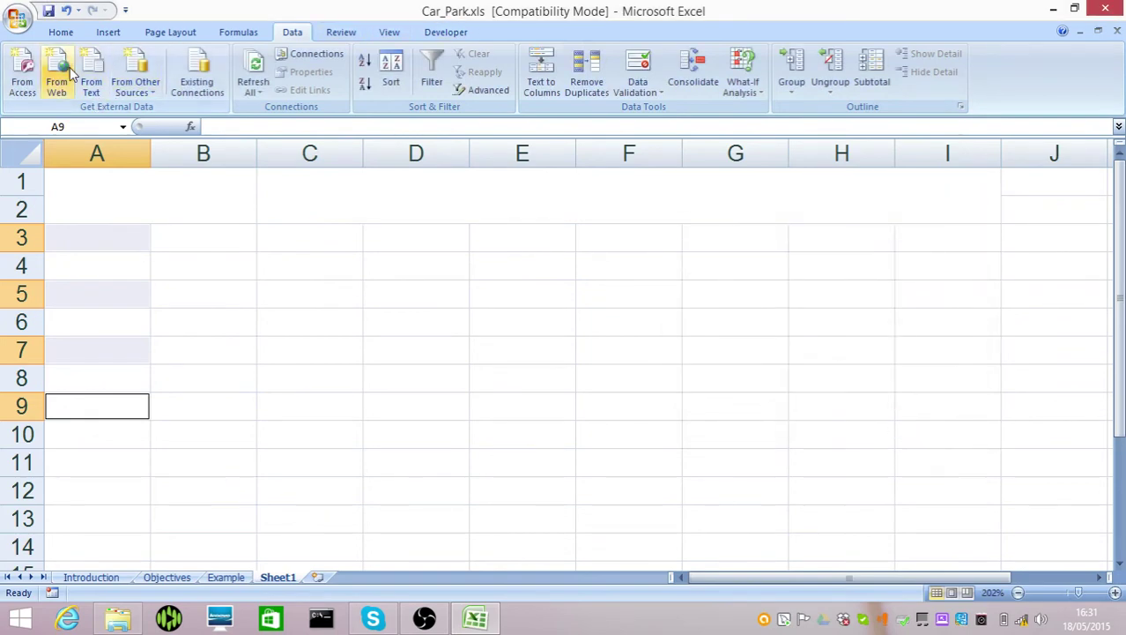
# - Fill the bay cells yellow and add a light-red highlight rule for values equal to 1
pyautogui.click(61, 32)
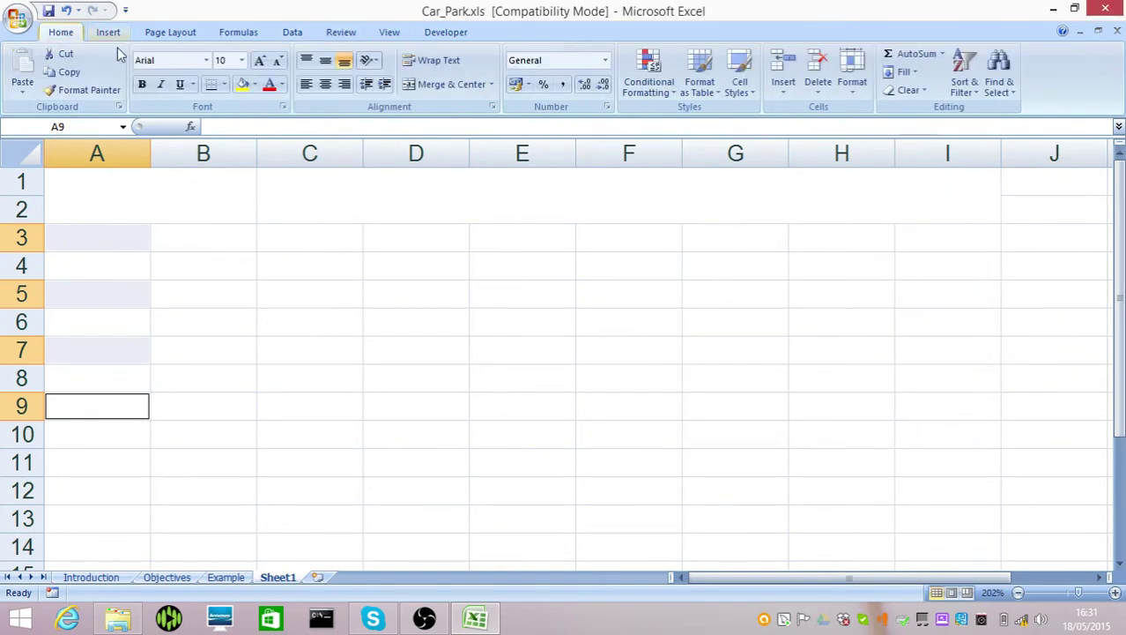
pyautogui.click(241, 88)
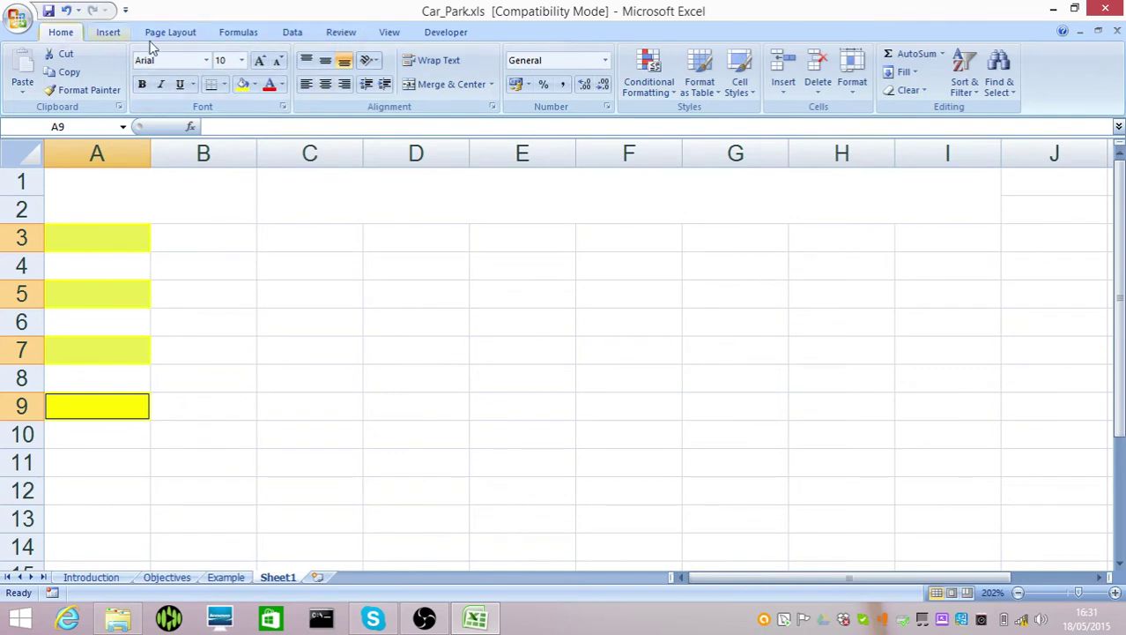
pyautogui.click(646, 88)
pyautogui.moveTo(684, 116)
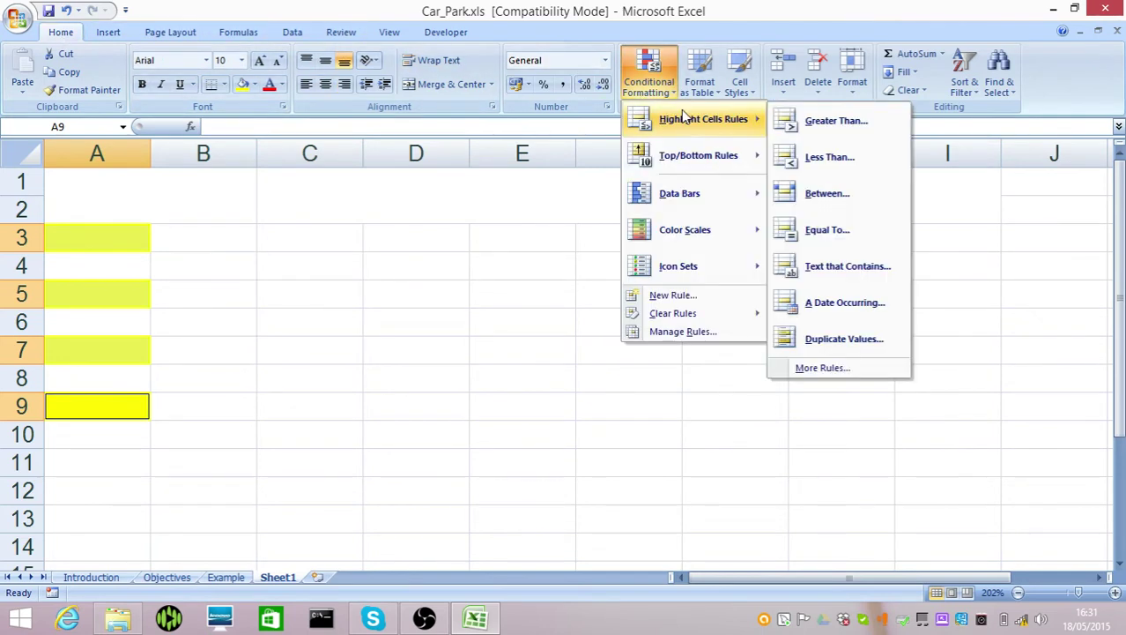
pyautogui.click(861, 228)
pyautogui.write('1')
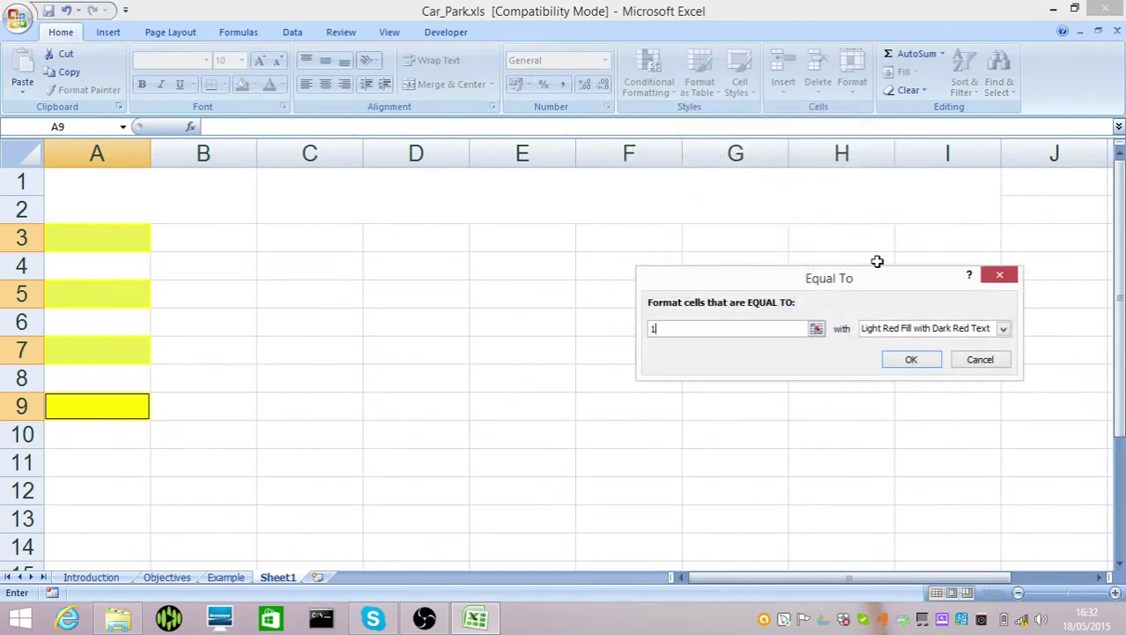
pyautogui.click(911, 360)
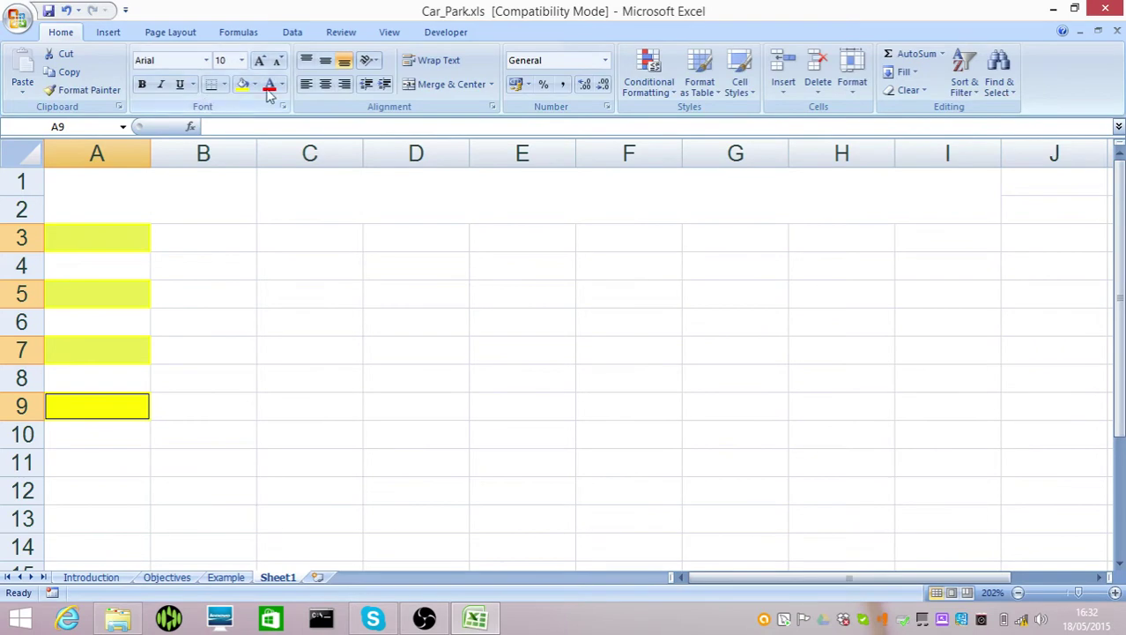
# - Untick Locked on the Protection tab to unlock the bay cells
pyautogui.rightClick(118, 239)
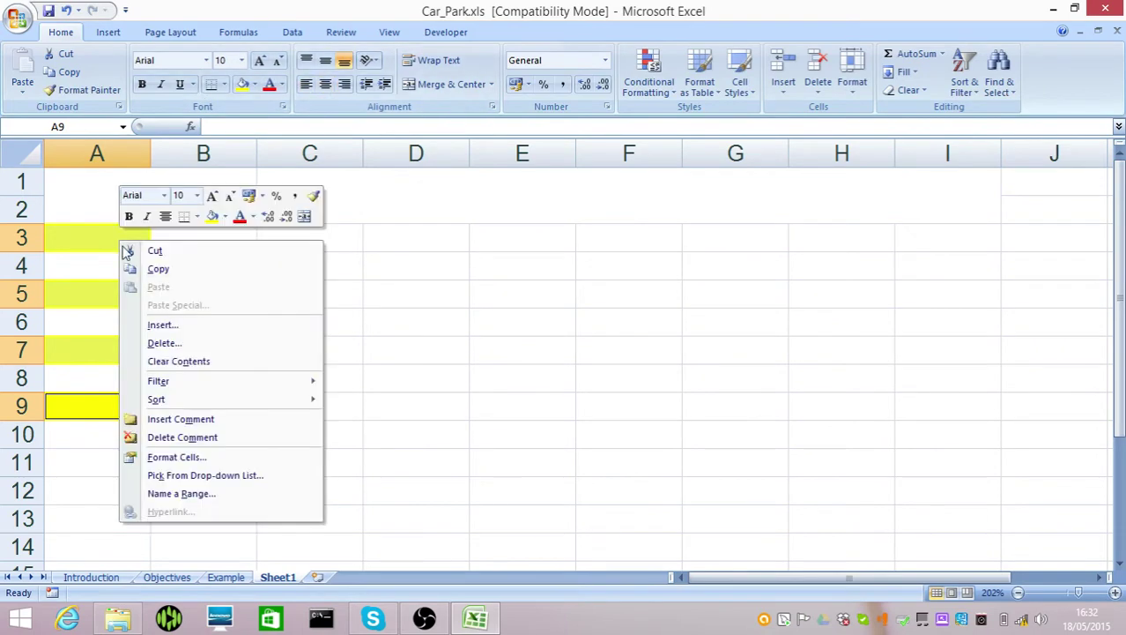
pyautogui.click(181, 456)
pyautogui.click(268, 257)
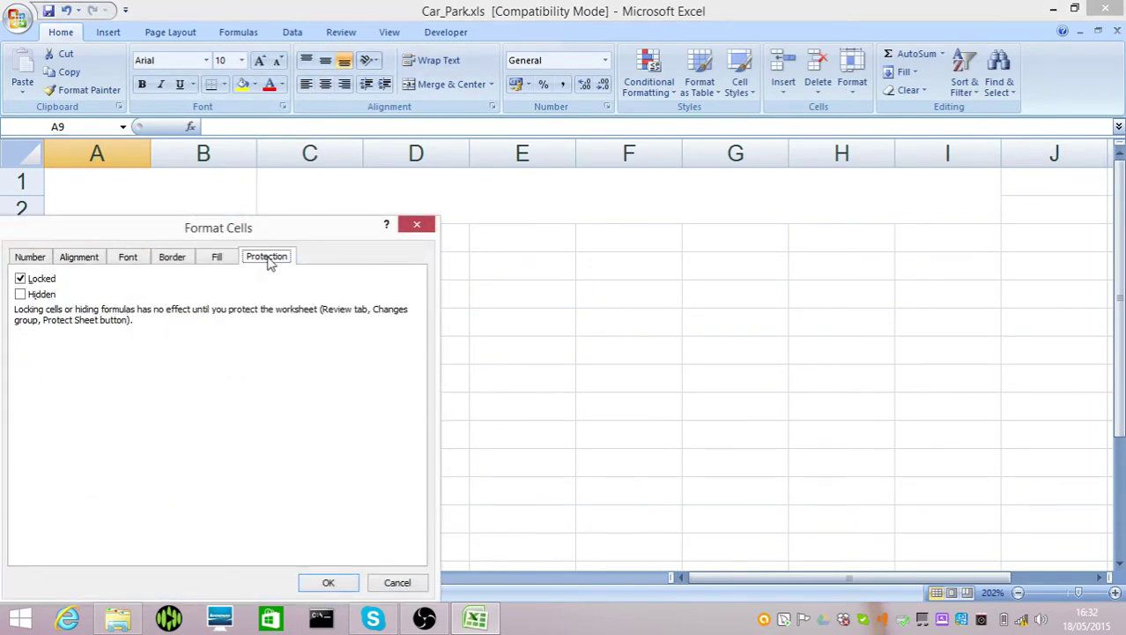
pyautogui.click(42, 281)
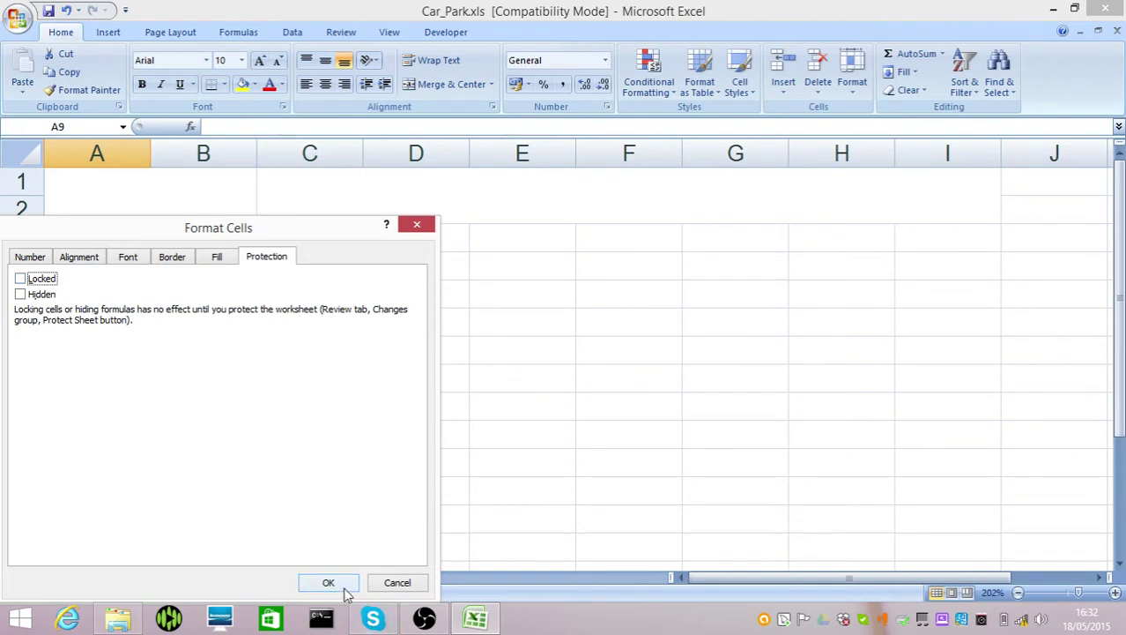
pyautogui.click(328, 582)
# - Copy the bay cells A3:A9
pyautogui.click(101, 235)
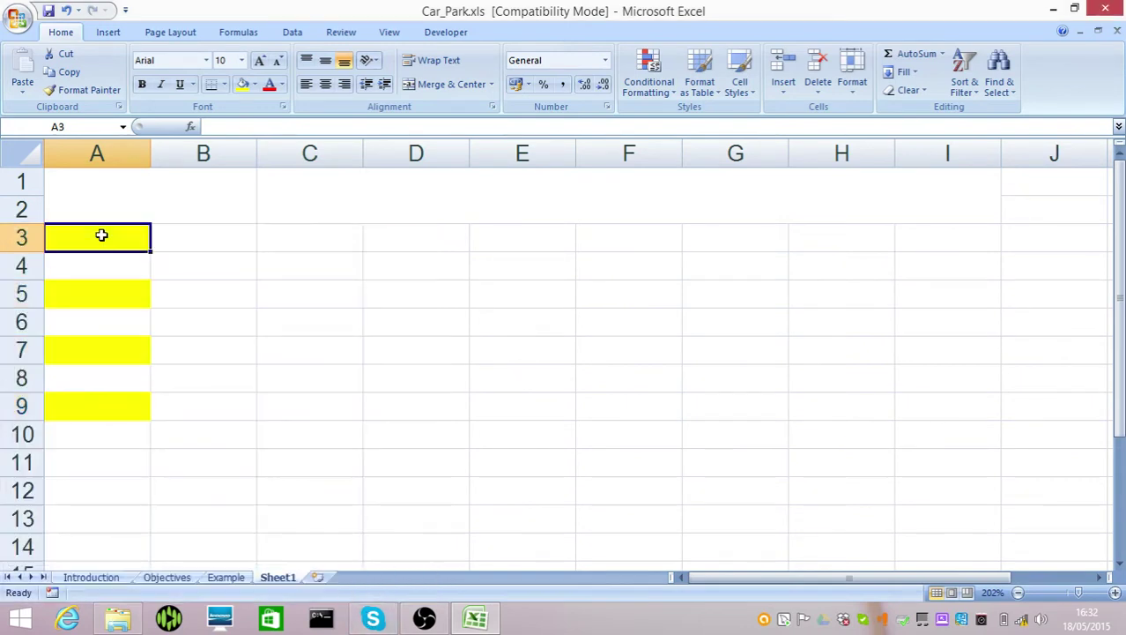
pyautogui.moveTo(102, 235); pyautogui.dragTo(103, 395)
pyautogui.rightClick(106, 401)
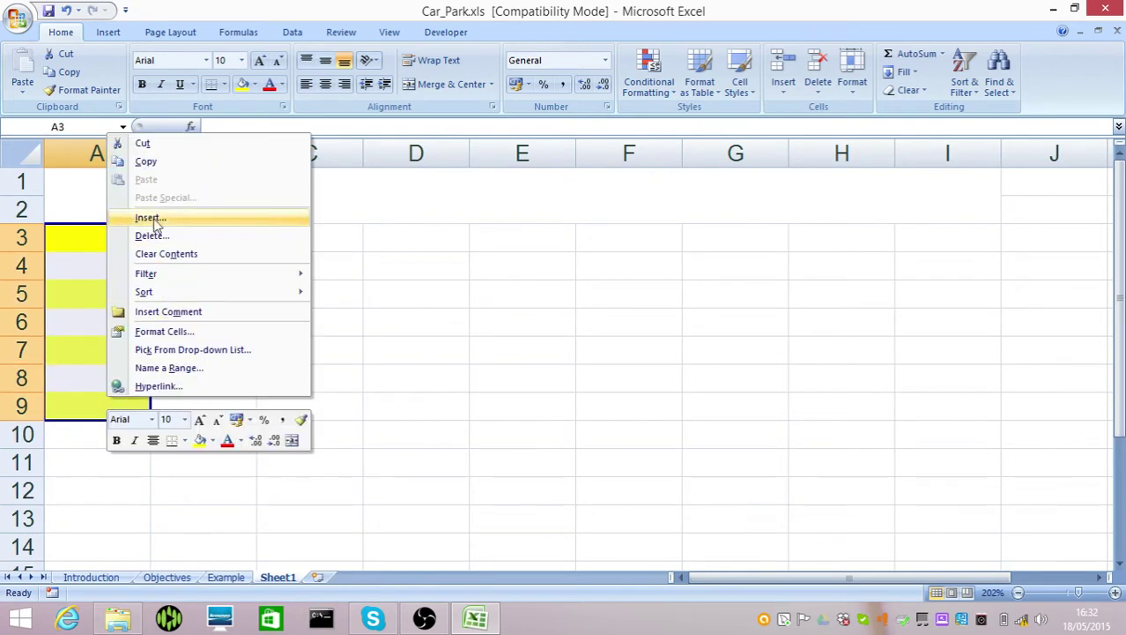
pyautogui.click(149, 161)
# - Paste the bay pattern into C3:C9, E3:E9, G3:G9 and I3:I9
pyautogui.moveTo(274, 239); pyautogui.dragTo(301, 398)
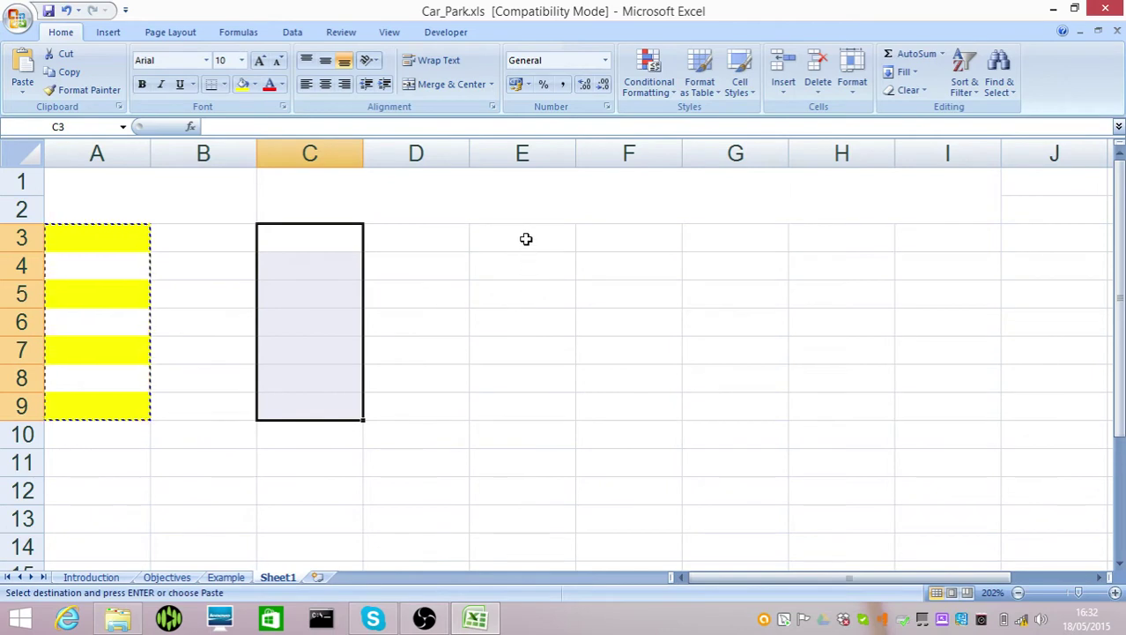
pyautogui.moveTo(526, 239); pyautogui.dragTo(536, 396)
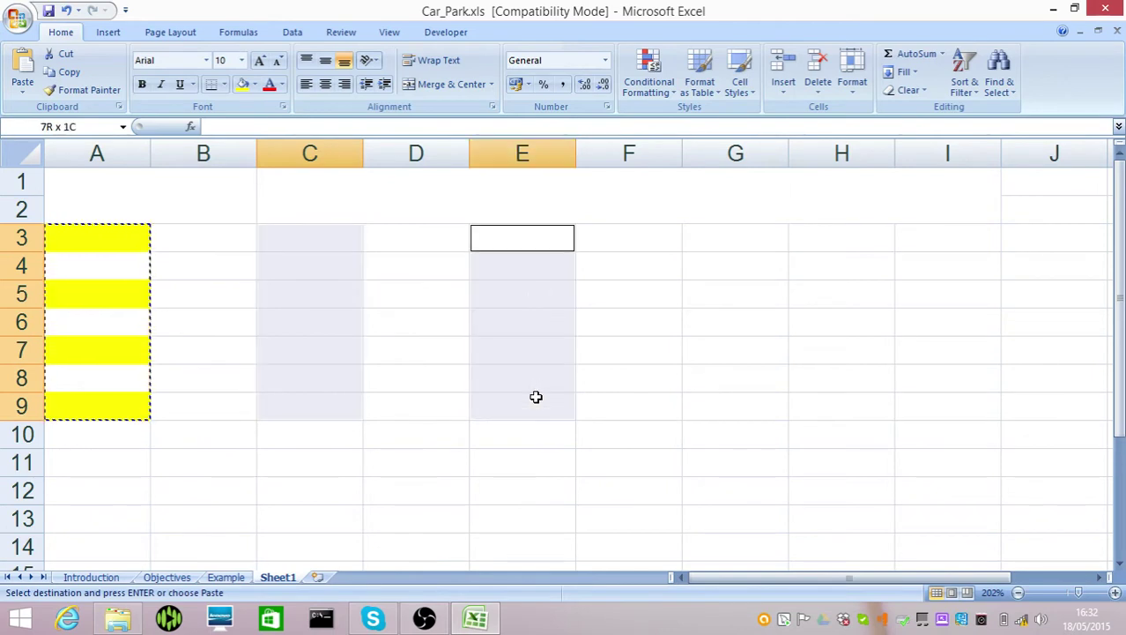
pyautogui.keyDown('ctrl'); pyautogui.click(728, 235); pyautogui.keyUp('ctrl')
pyautogui.moveTo(728, 235); pyautogui.dragTo(746, 402)
pyautogui.keyDown('ctrl'); pyautogui.click(961, 236); pyautogui.keyUp('ctrl')
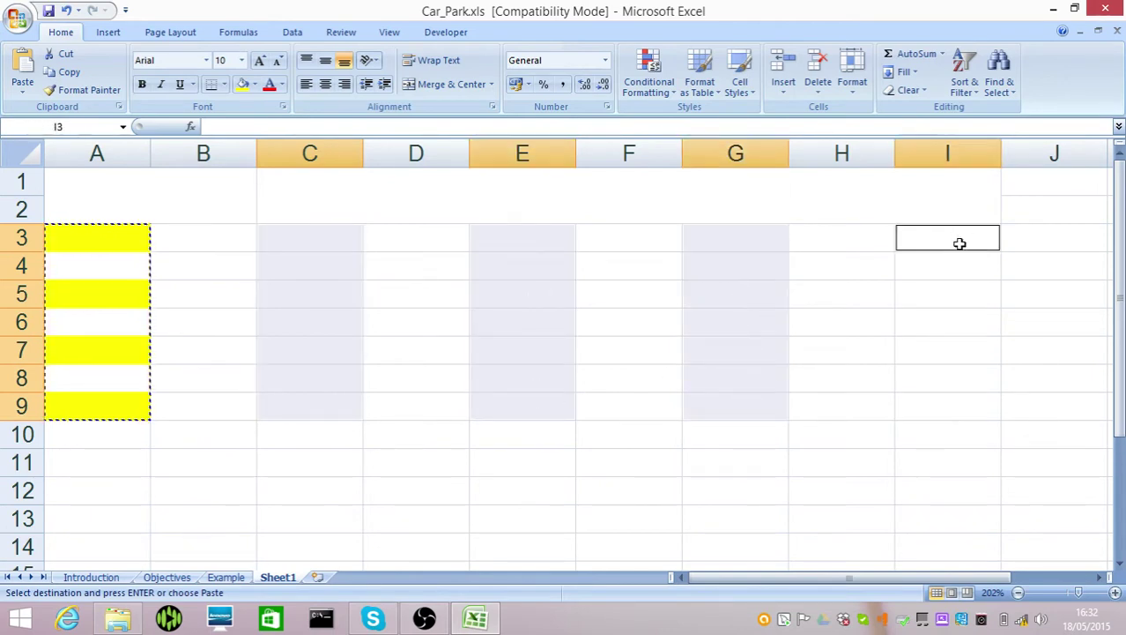
pyautogui.moveTo(961, 264); pyautogui.dragTo(960, 407)
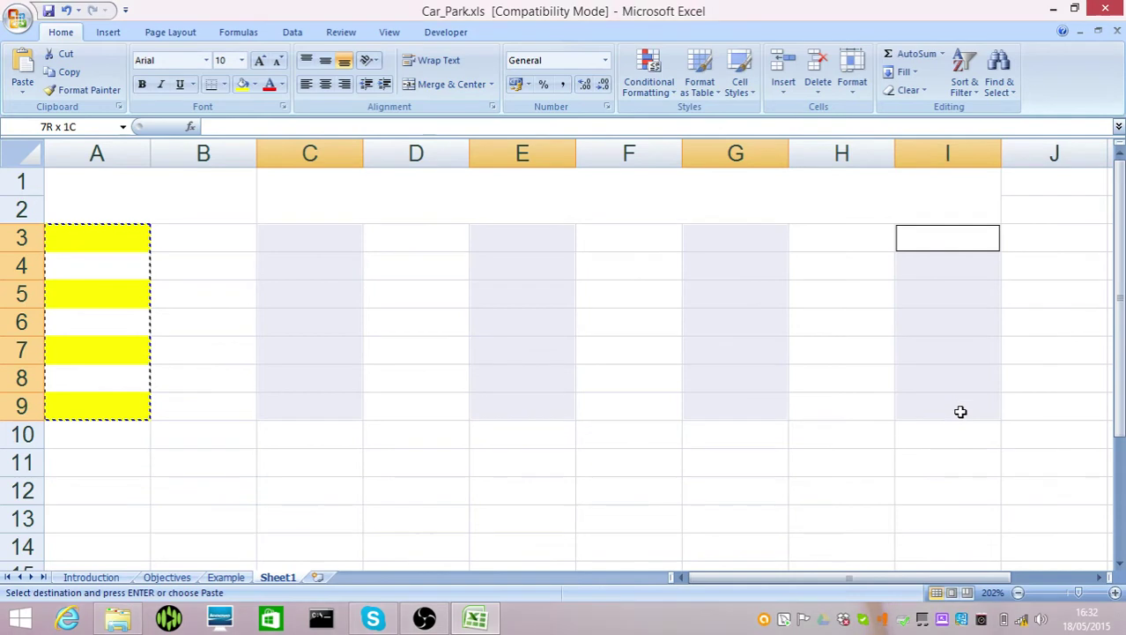
pyautogui.rightClick(298, 293)
pyautogui.click(342, 342)
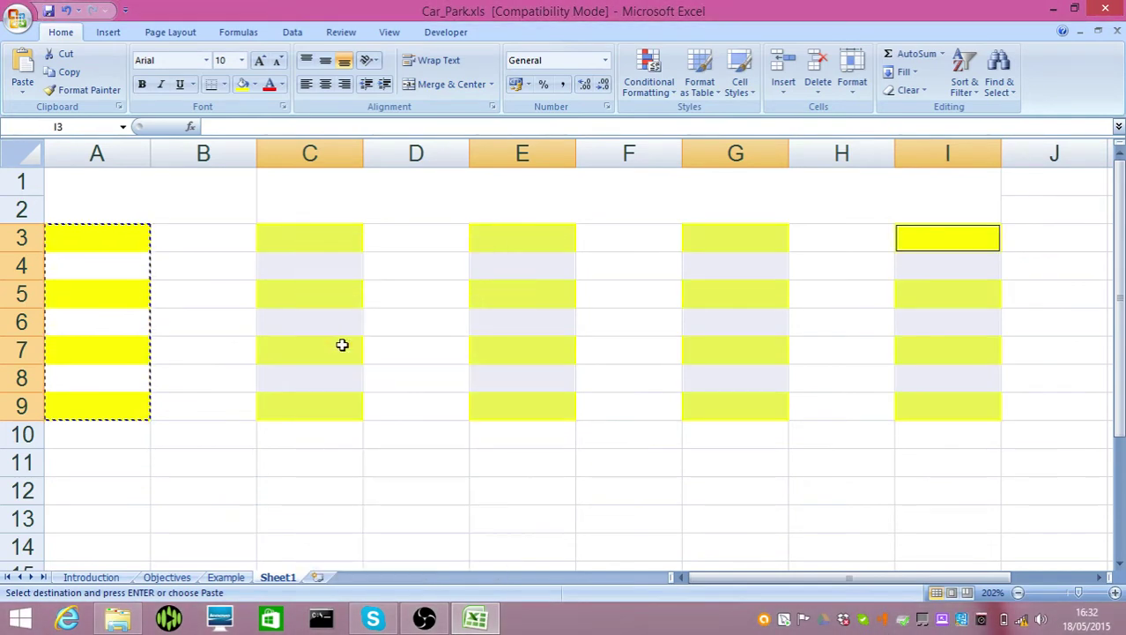
pyautogui.press('Escape')
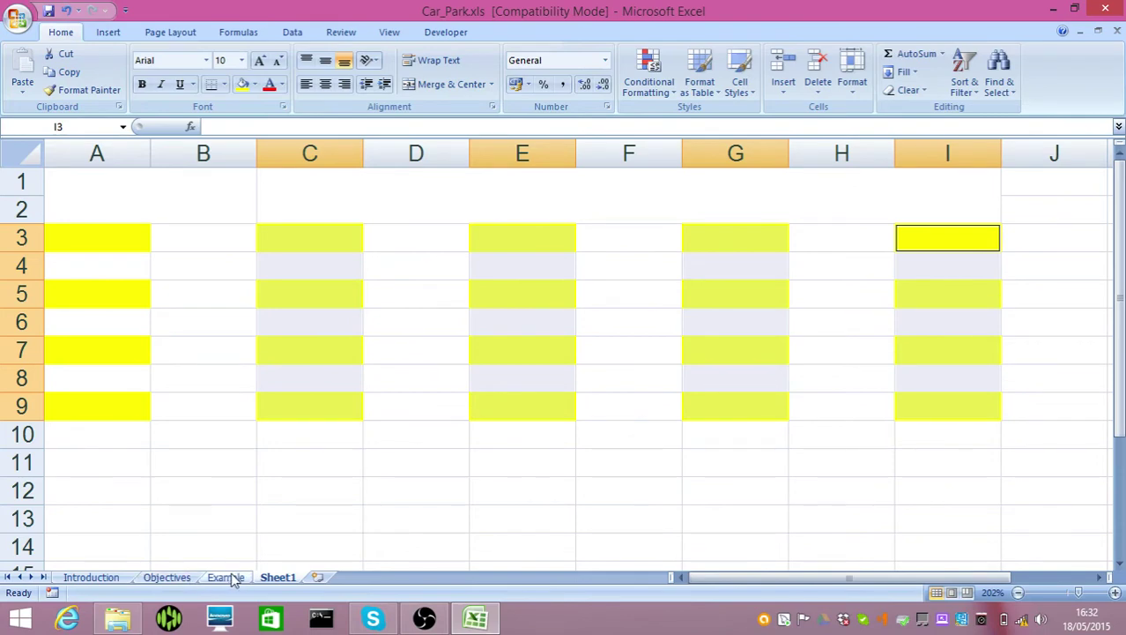
# - On Objectives, mark Multi-Cell Selection (I3) and Data Validation (I5) as YES
pyautogui.click(168, 577)
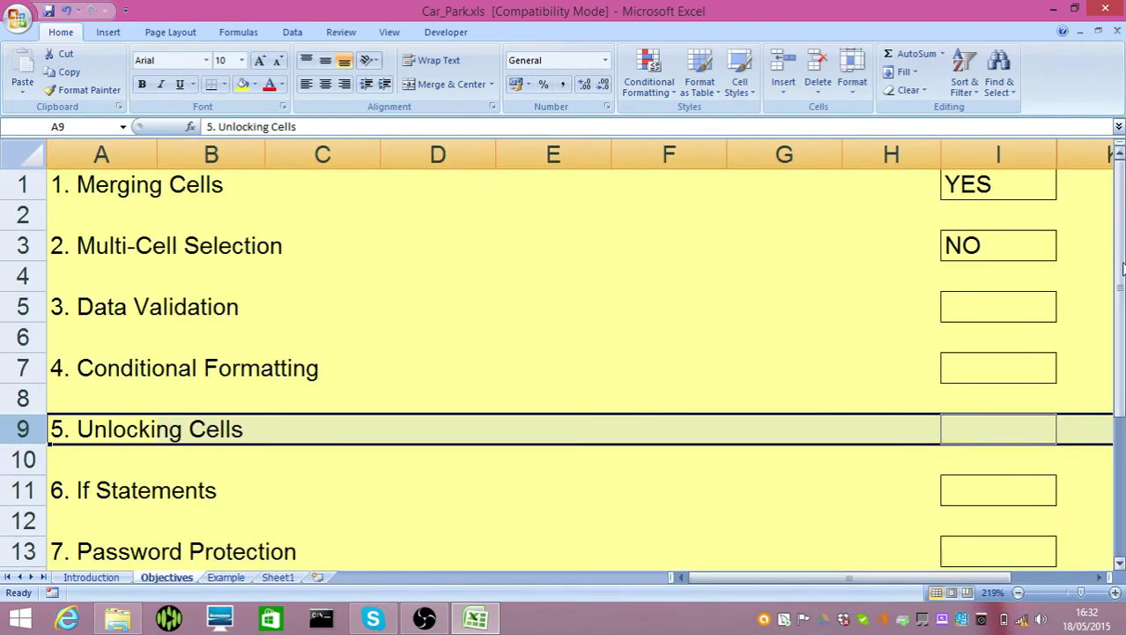
pyautogui.click(1001, 245)
pyautogui.click(1063, 253)
pyautogui.click(893, 275)
pyautogui.click(1018, 309)
pyautogui.click(1064, 314)
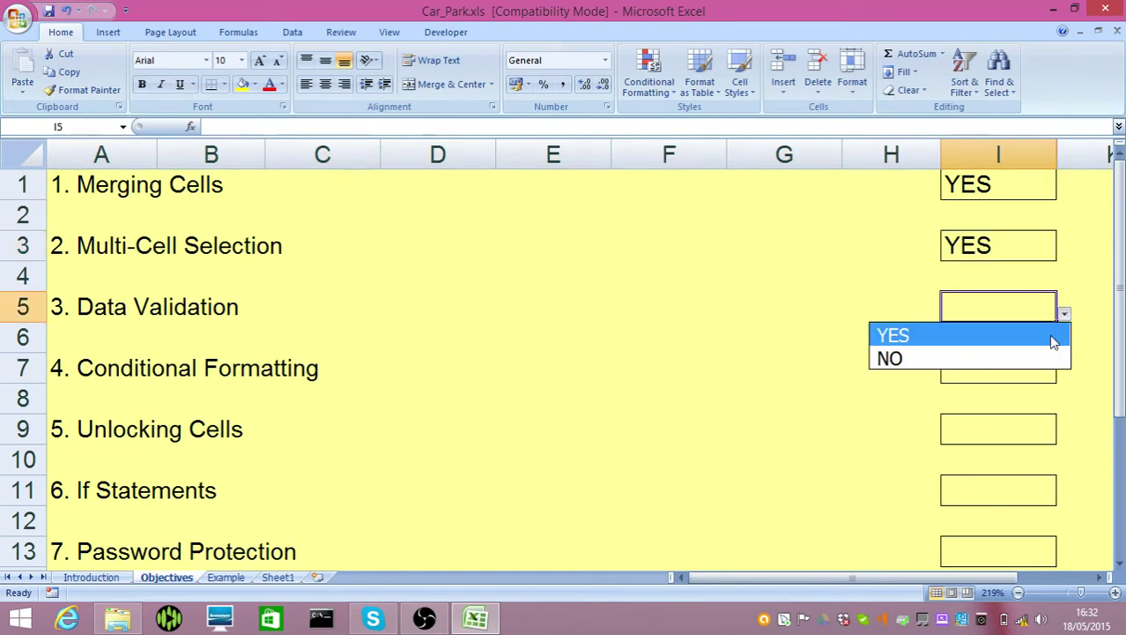
pyautogui.click(1054, 342)
# - Mark Conditional Formatting (I7) and Unlocking Cells (I9) as YES
pyautogui.click(991, 370)
pyautogui.click(1065, 377)
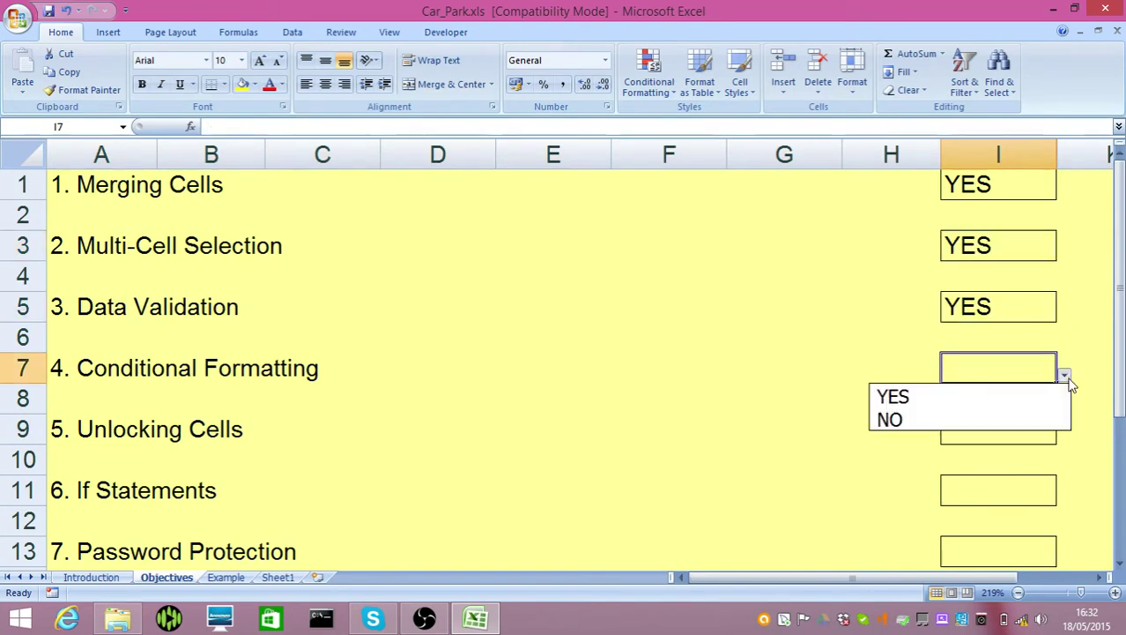
pyautogui.click(1038, 395)
pyautogui.click(1044, 431)
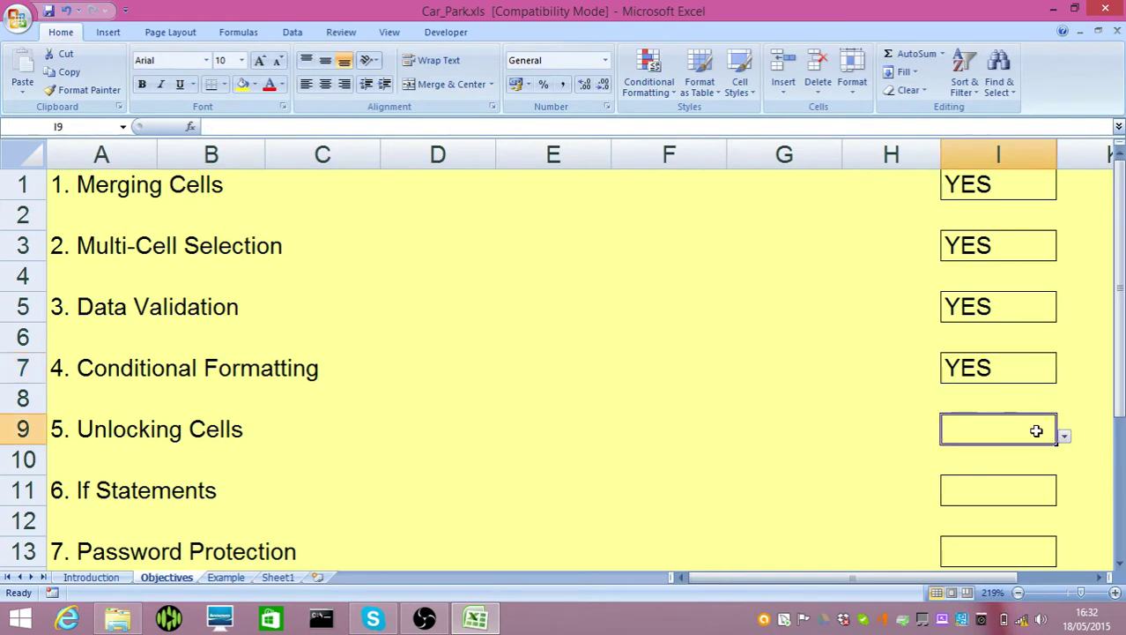
pyautogui.click(1064, 435)
pyautogui.click(1035, 456)
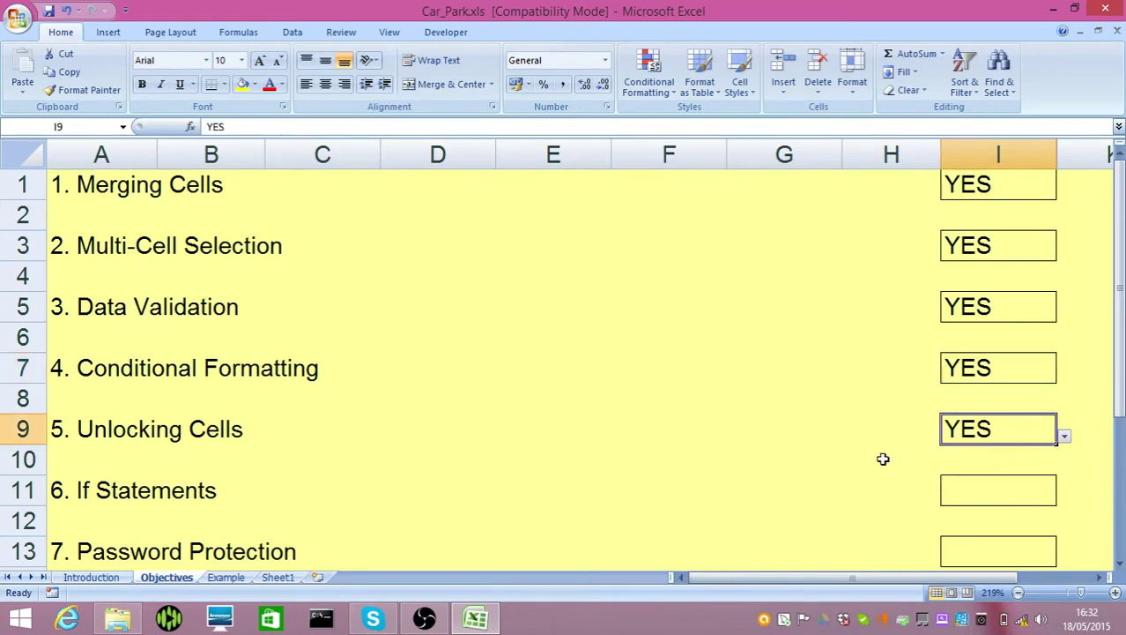
# - On the Introduction sheet, set criteria 1, 2 and 3 (I14:I16) to NO
pyautogui.click(91, 577)
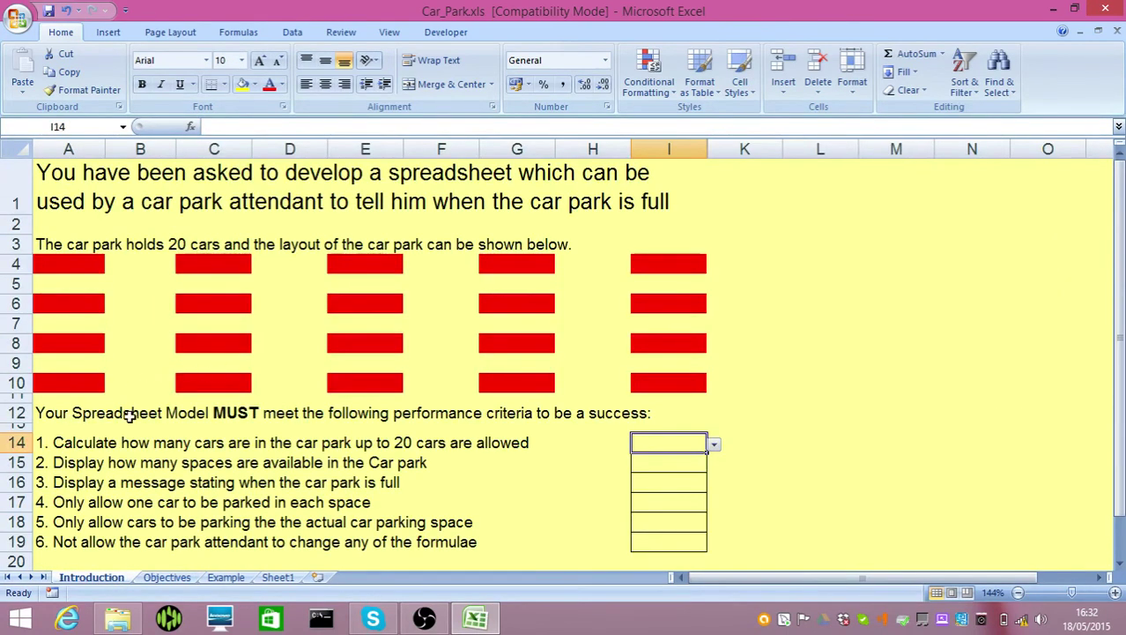
pyautogui.click(714, 446)
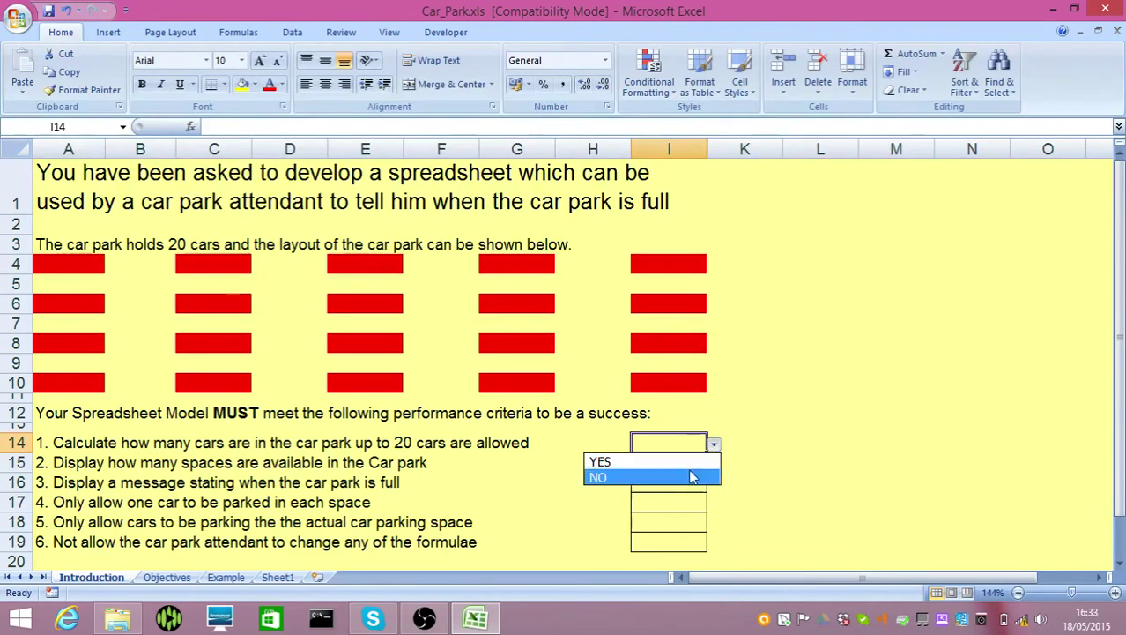
pyautogui.click(672, 476)
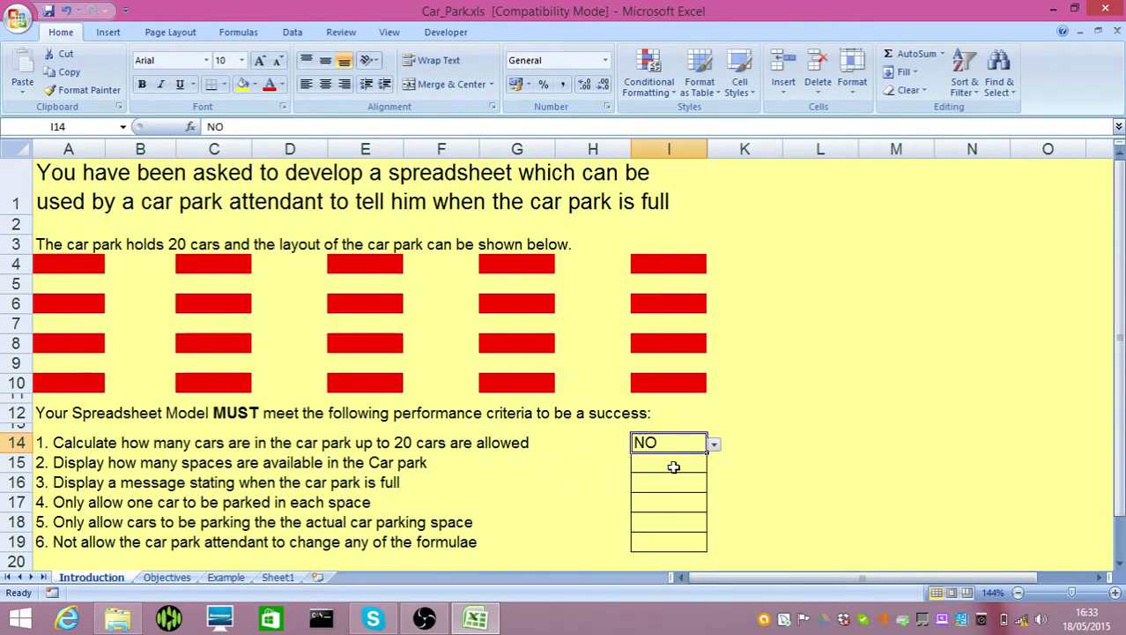
pyautogui.click(676, 464)
pyautogui.click(714, 464)
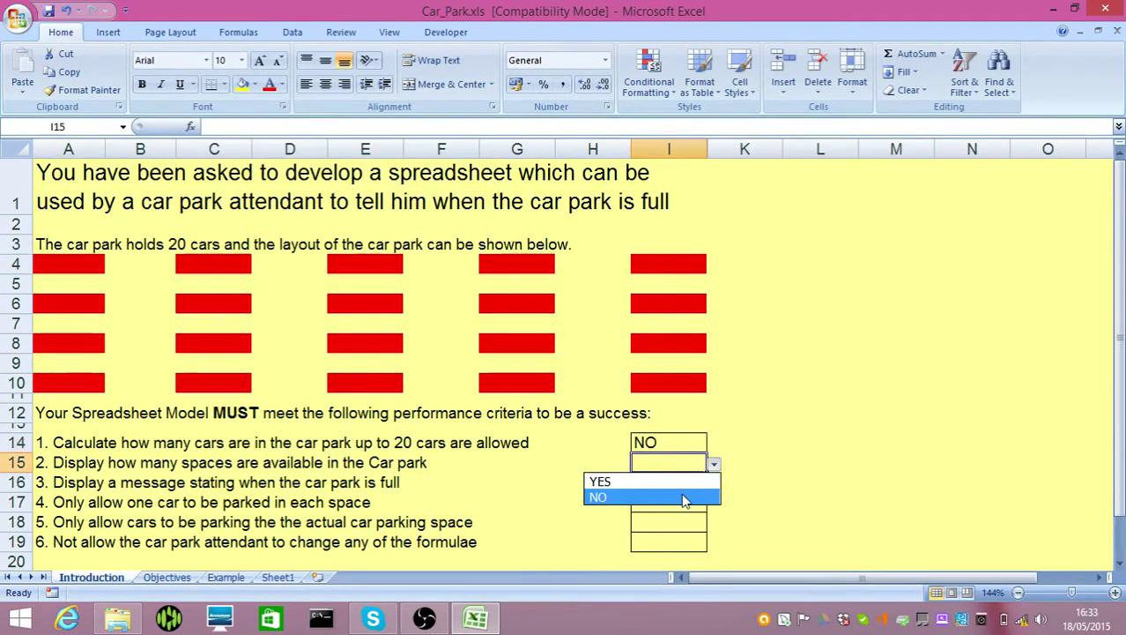
pyautogui.click(639, 495)
pyautogui.click(670, 485)
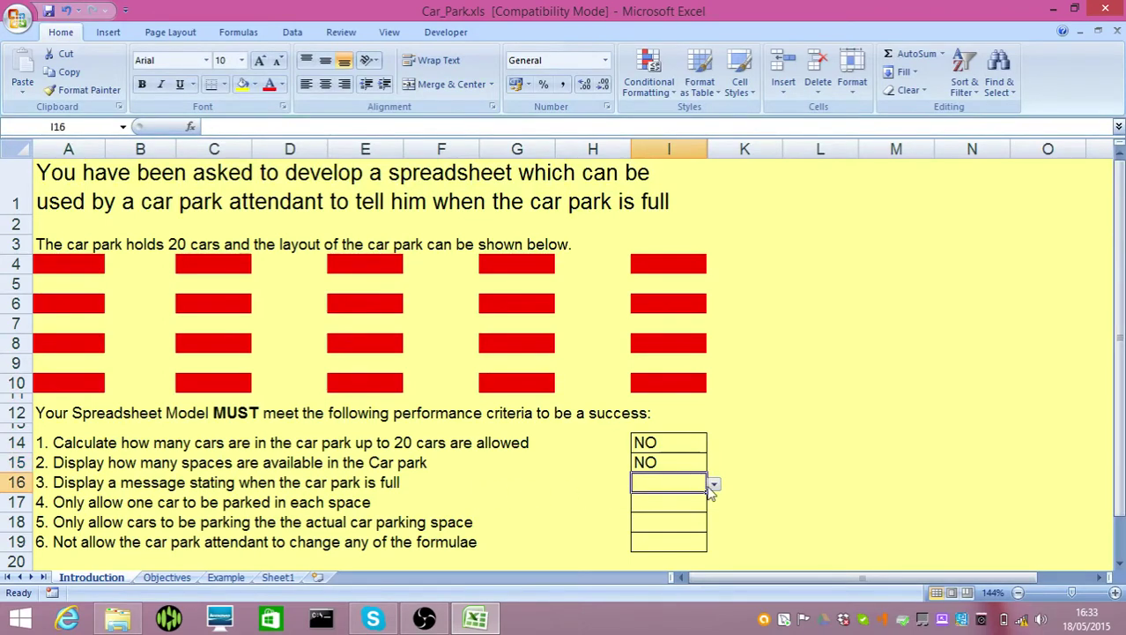
pyautogui.click(713, 484)
pyautogui.click(676, 518)
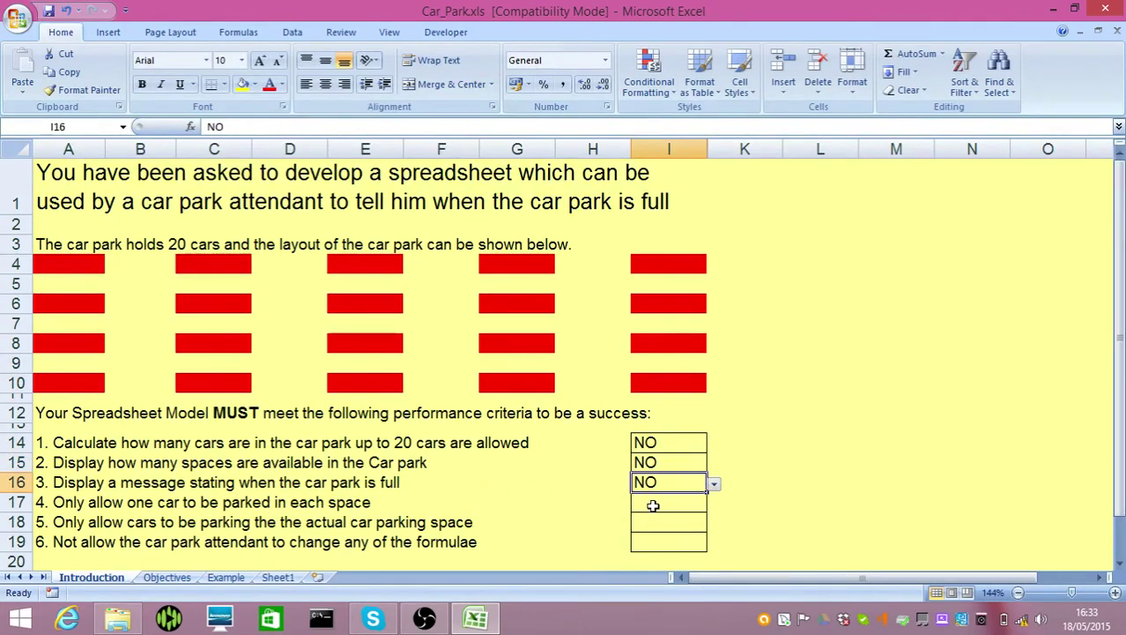
# - Set criterion 4 (I17) to YES and criteria 5 and 6 (I18, I19) to NO
pyautogui.click(652, 503)
pyautogui.click(714, 503)
pyautogui.click(686, 521)
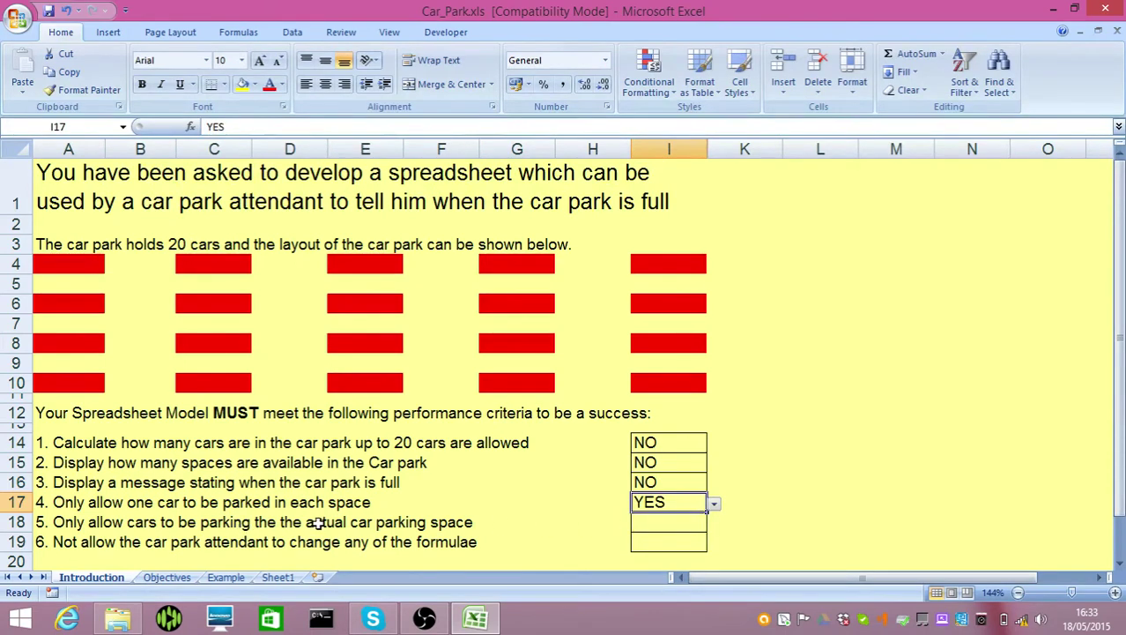
pyautogui.click(652, 521)
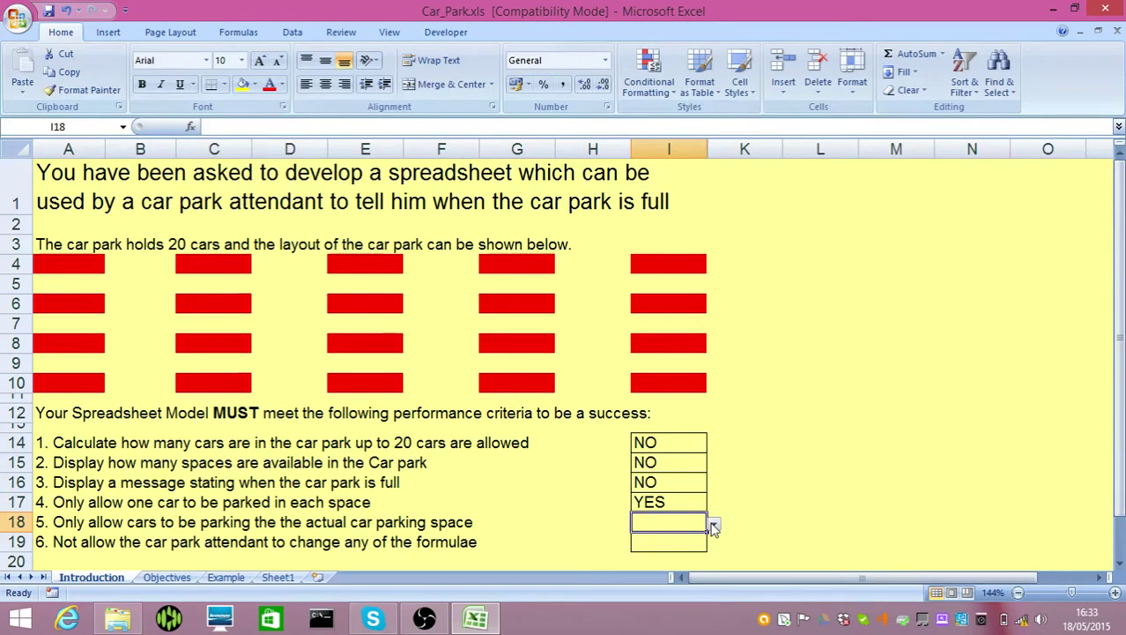
pyautogui.click(714, 524)
pyautogui.click(642, 556)
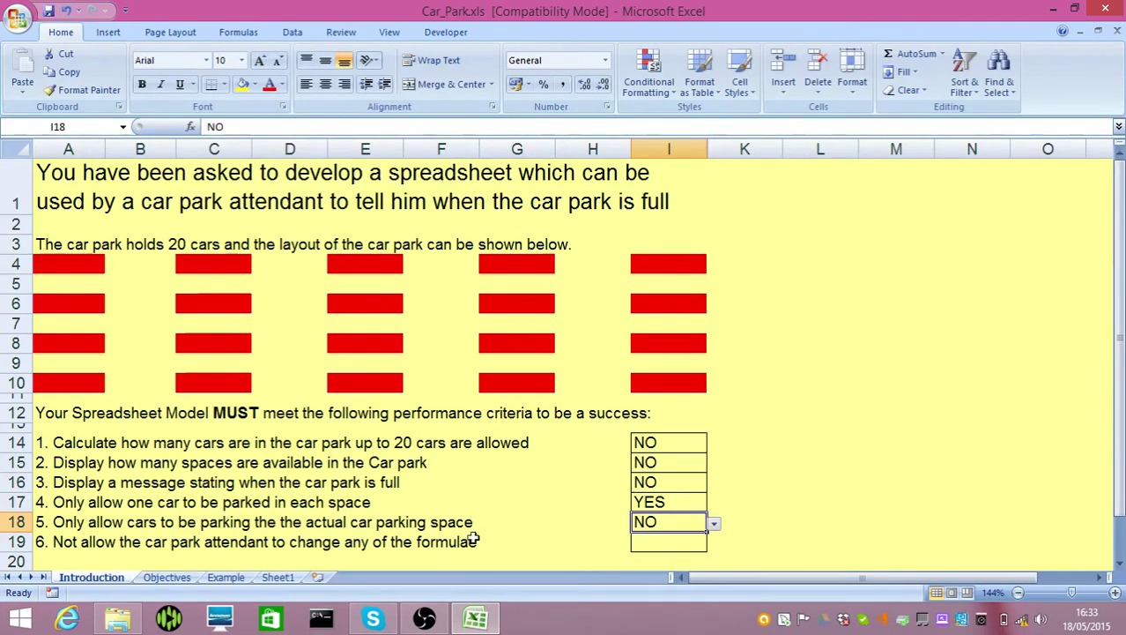
pyautogui.click(658, 541)
pyautogui.click(716, 544)
pyautogui.click(653, 577)
# - Check the If Statements and Password Protection answers on Objectives, then go back to Introduction
pyautogui.click(187, 579)
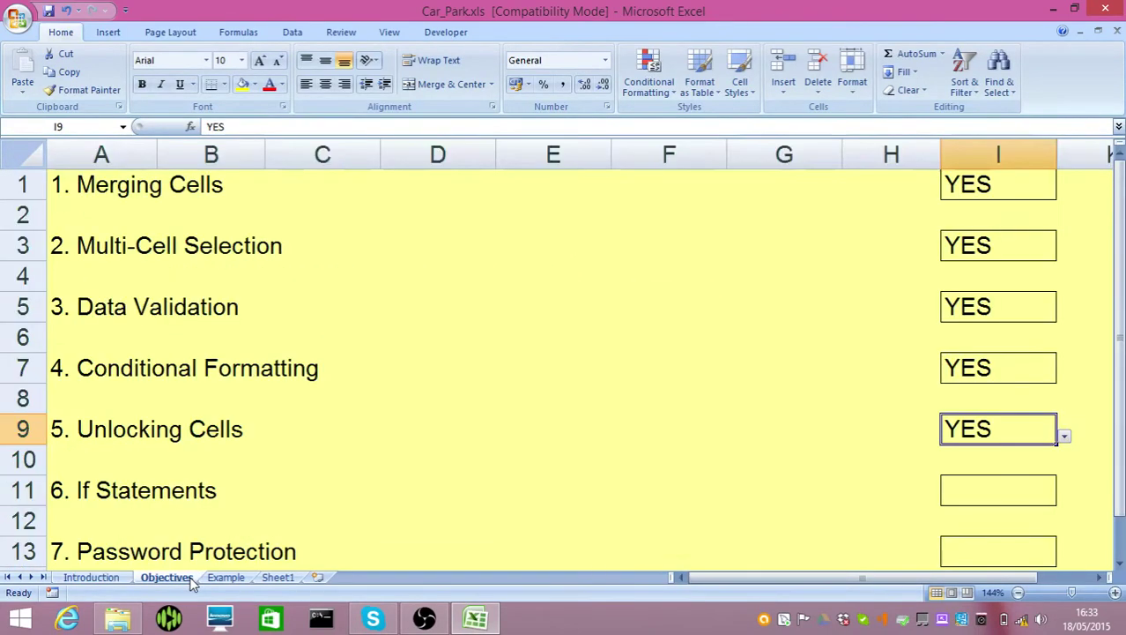
pyautogui.click(997, 493)
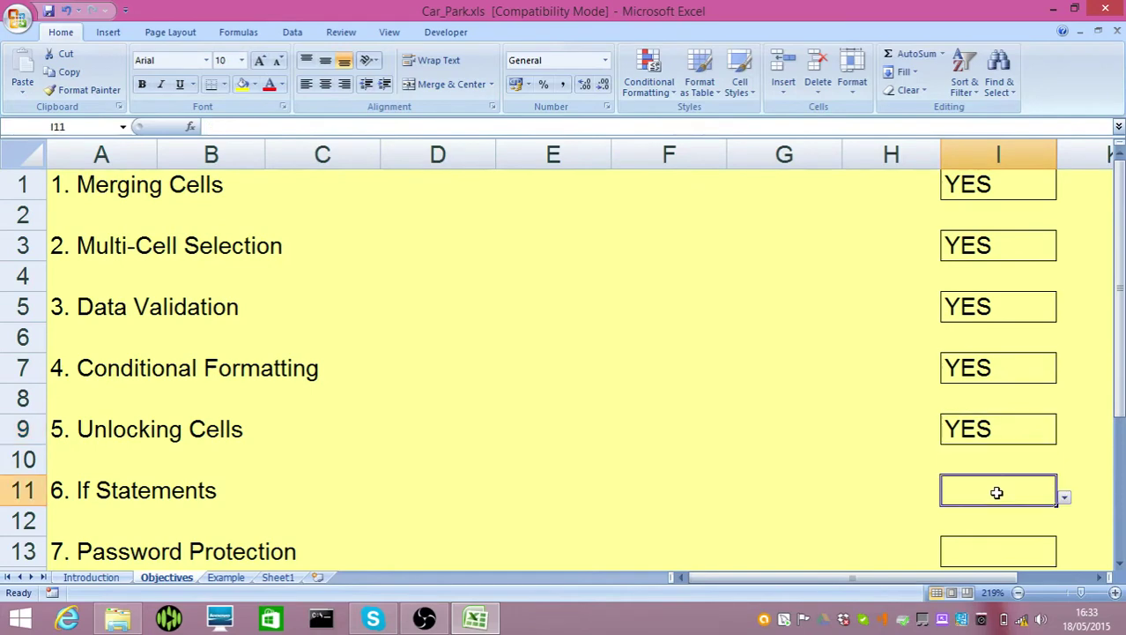
pyautogui.click(1000, 552)
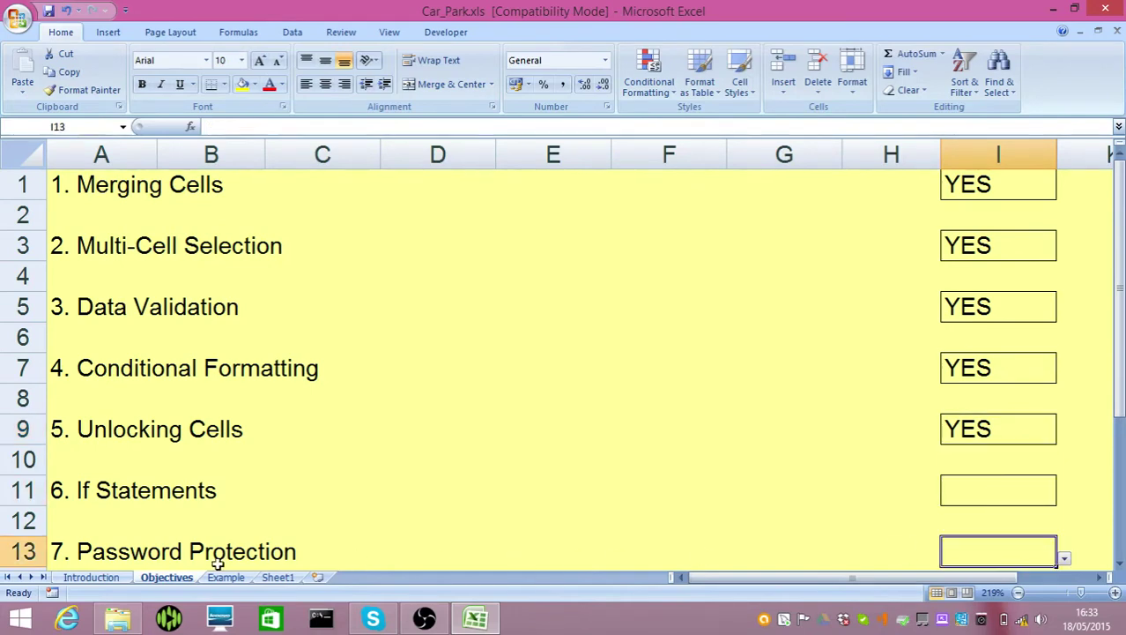
pyautogui.click(111, 578)
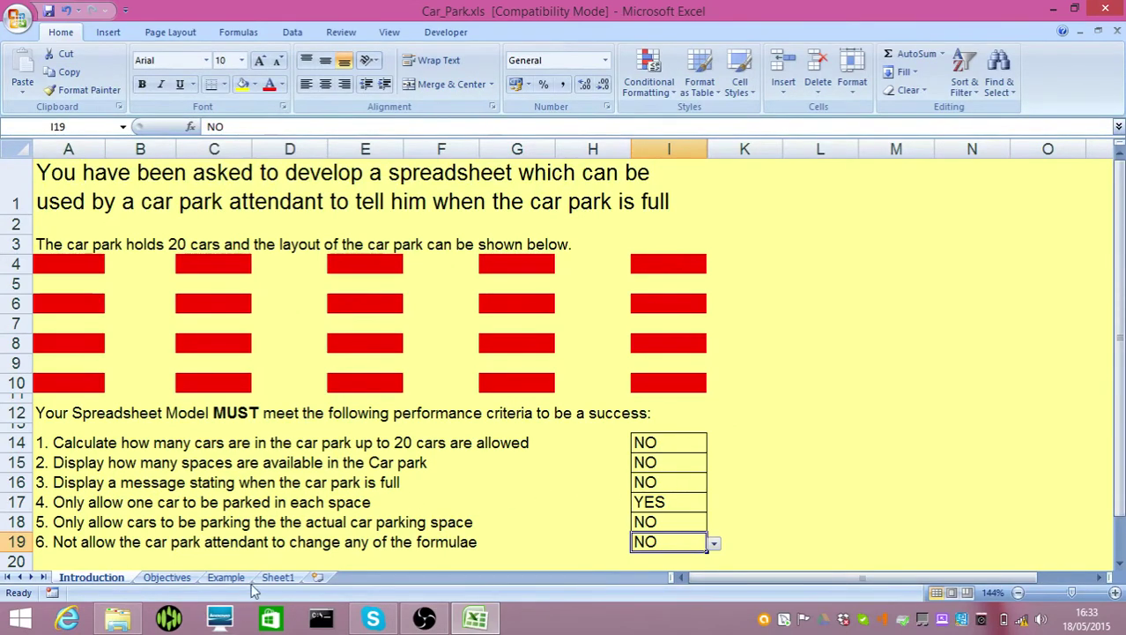
# - On Sheet1, enter 1 car in bay C3
pyautogui.click(280, 580)
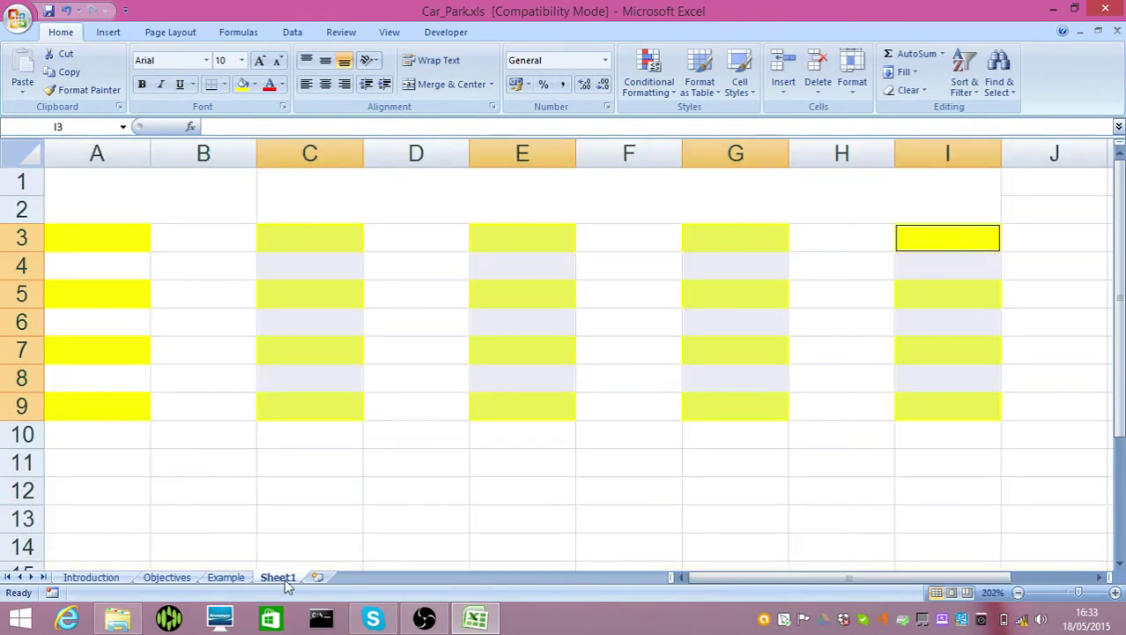
pyautogui.click(329, 241)
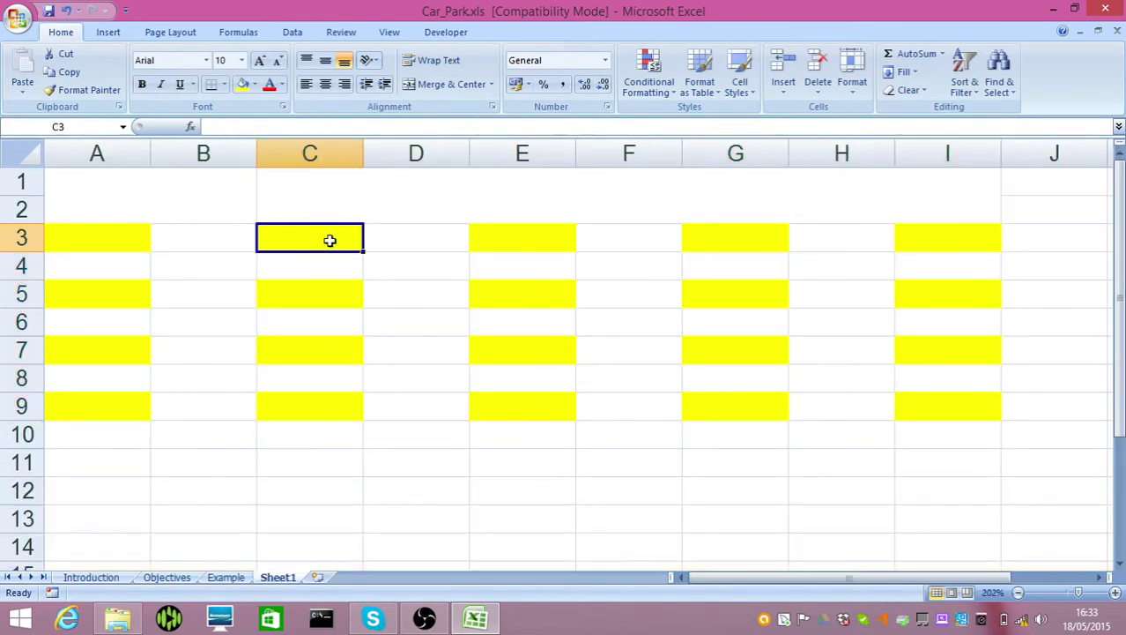
pyautogui.write('1')
pyautogui.press('Return')
# - Verify that entering 4 in C3 is rejected, cancelling the error to keep 1
pyautogui.click(329, 241)
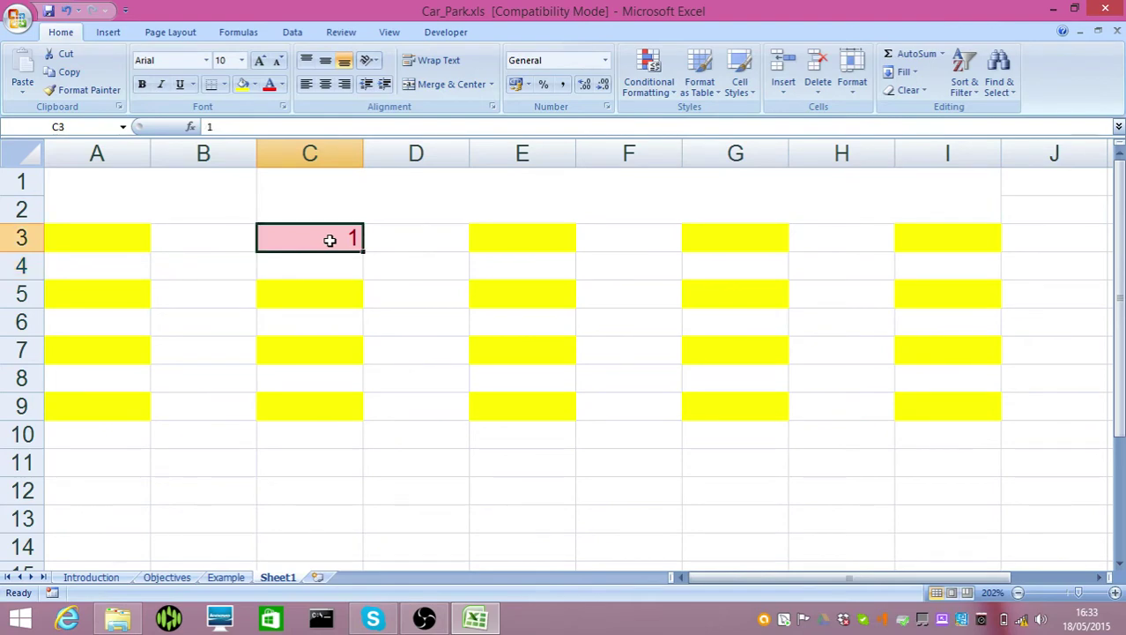
pyautogui.press('BackSpace')
pyautogui.press('Return')
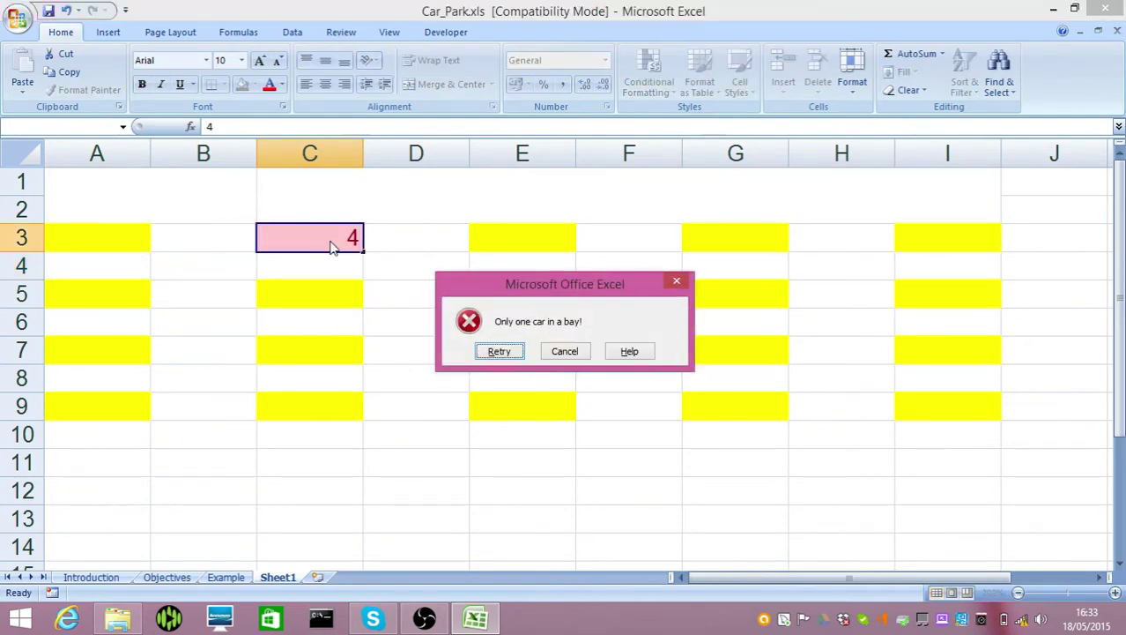
pyautogui.press('Escape')
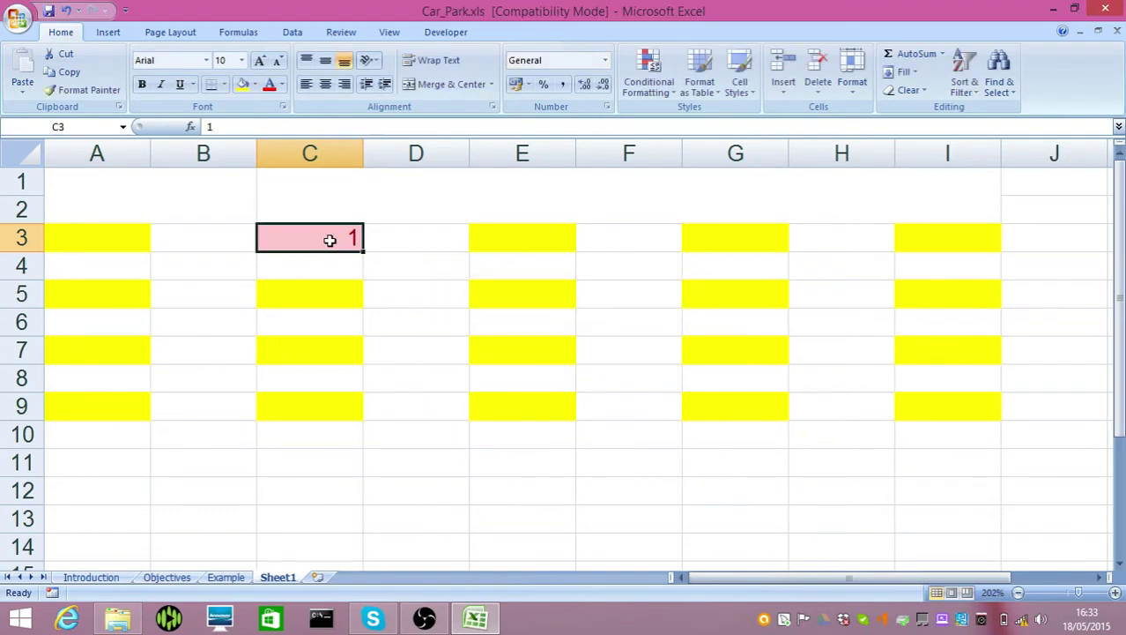
# - Enter =20-(SUM(A3:I9)) in merged cell A1:B2 to count the spaces left
pyautogui.click(165, 192)
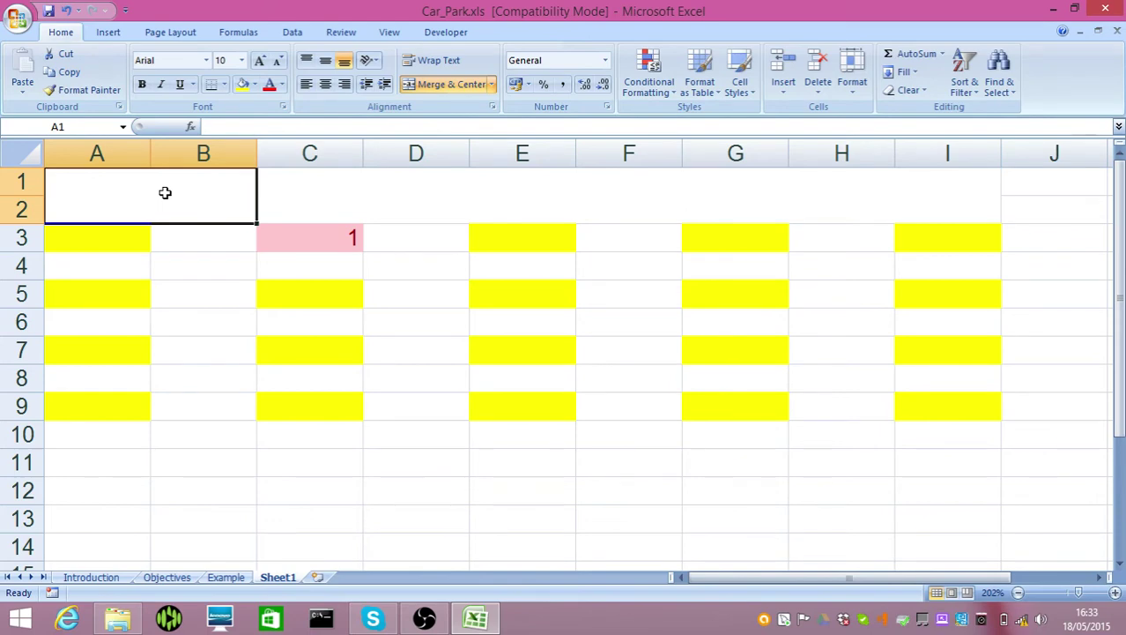
pyautogui.write('=')
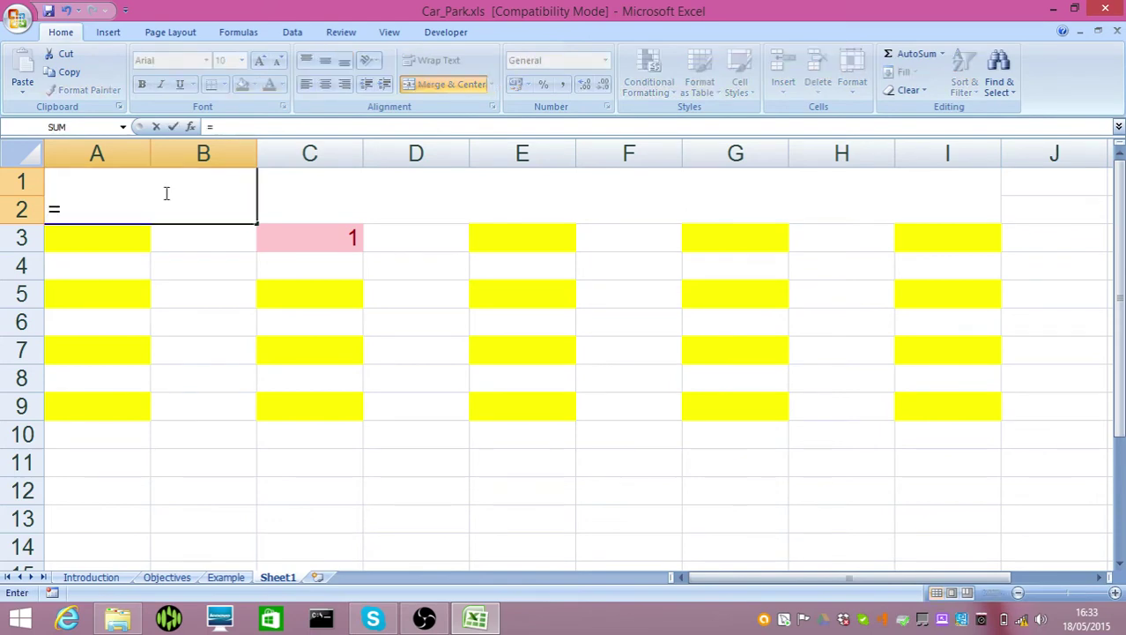
pyautogui.write('20-sum(')
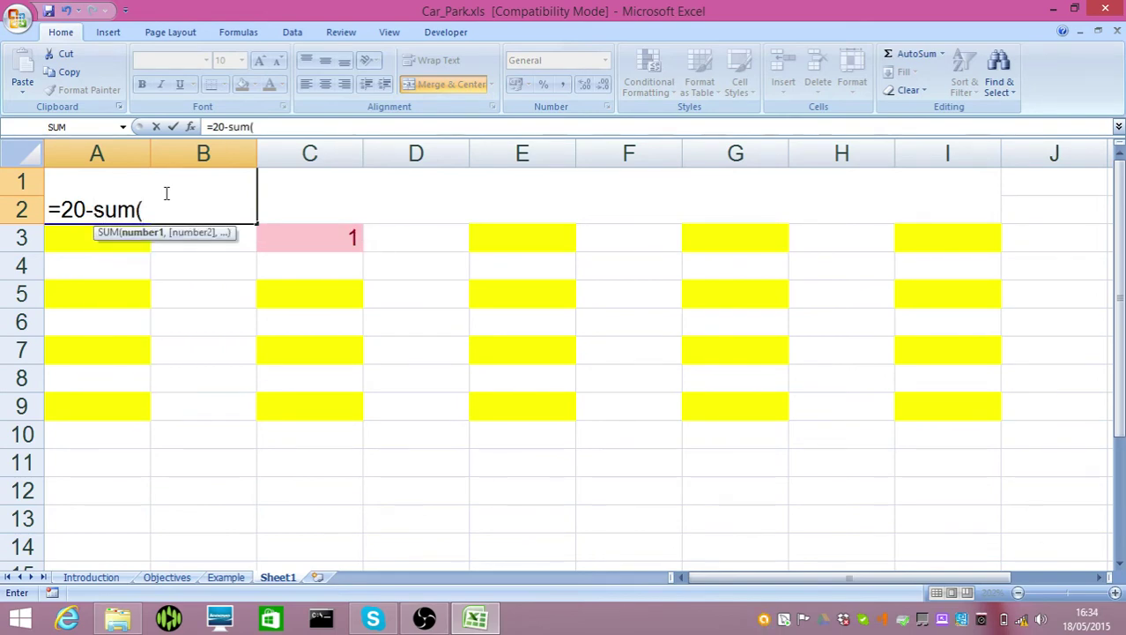
pyautogui.moveTo(83, 236); pyautogui.dragTo(937, 409)
pyautogui.write(')')
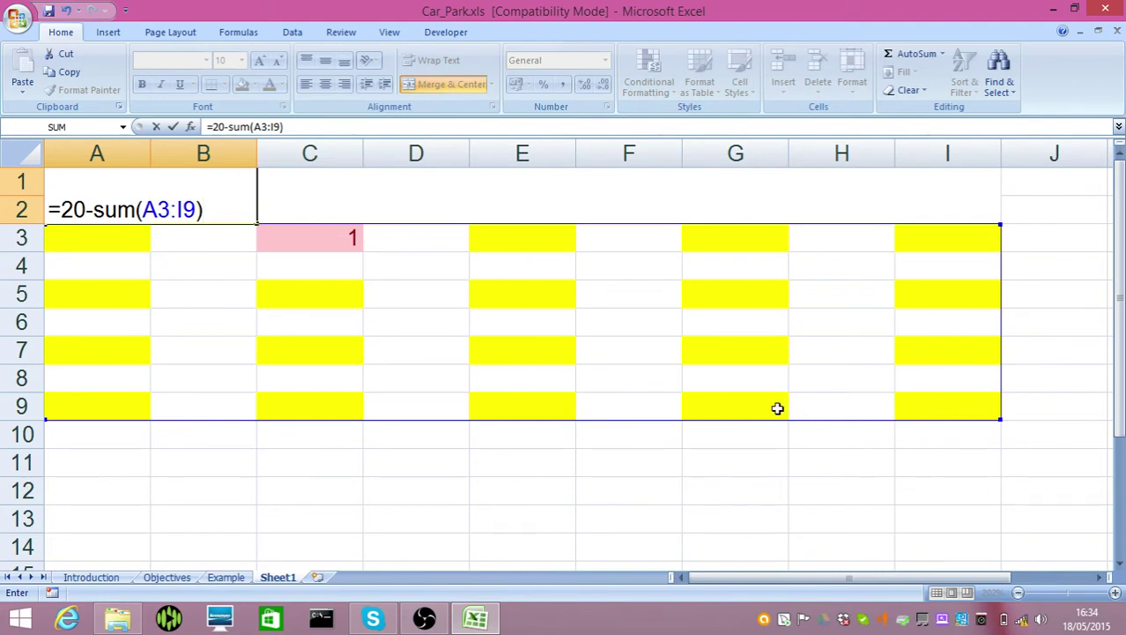
pyautogui.click(93, 209)
pyautogui.write('(')
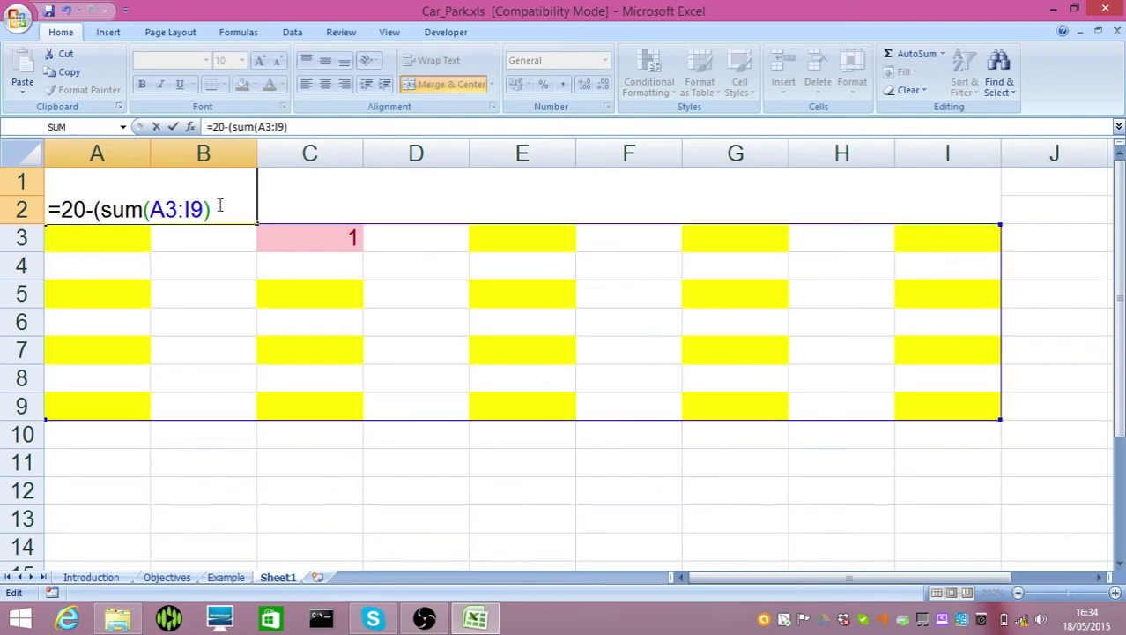
pyautogui.press('Return')
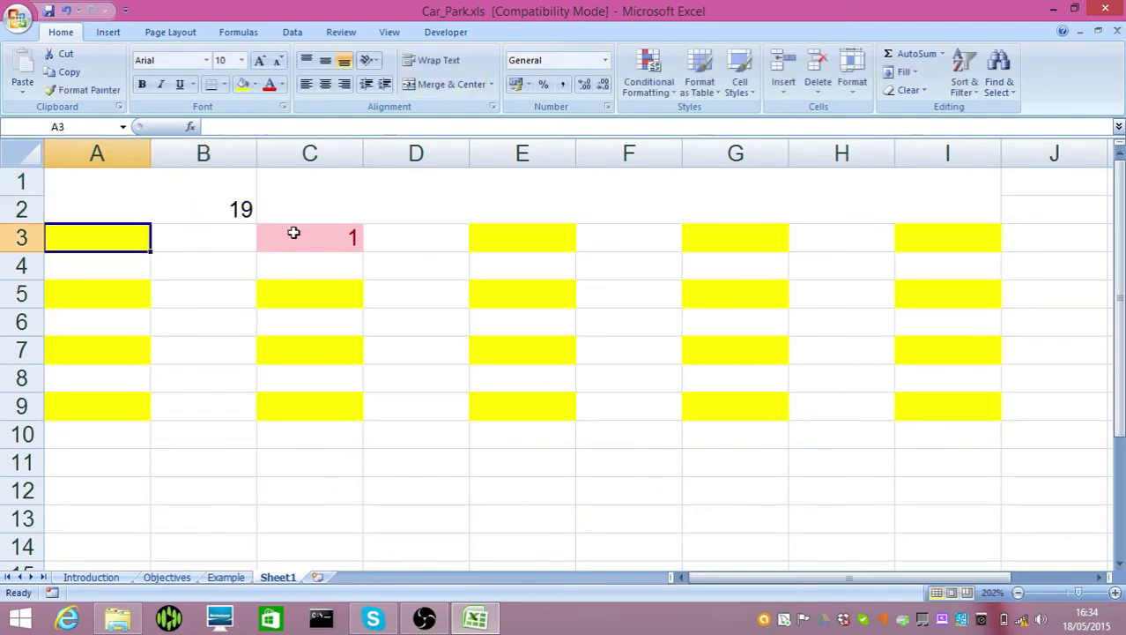
# - Clear the test car from bay C3 so it is empty again
pyautogui.click(295, 231)
pyautogui.press('BackSpace')
pyautogui.press('Return')
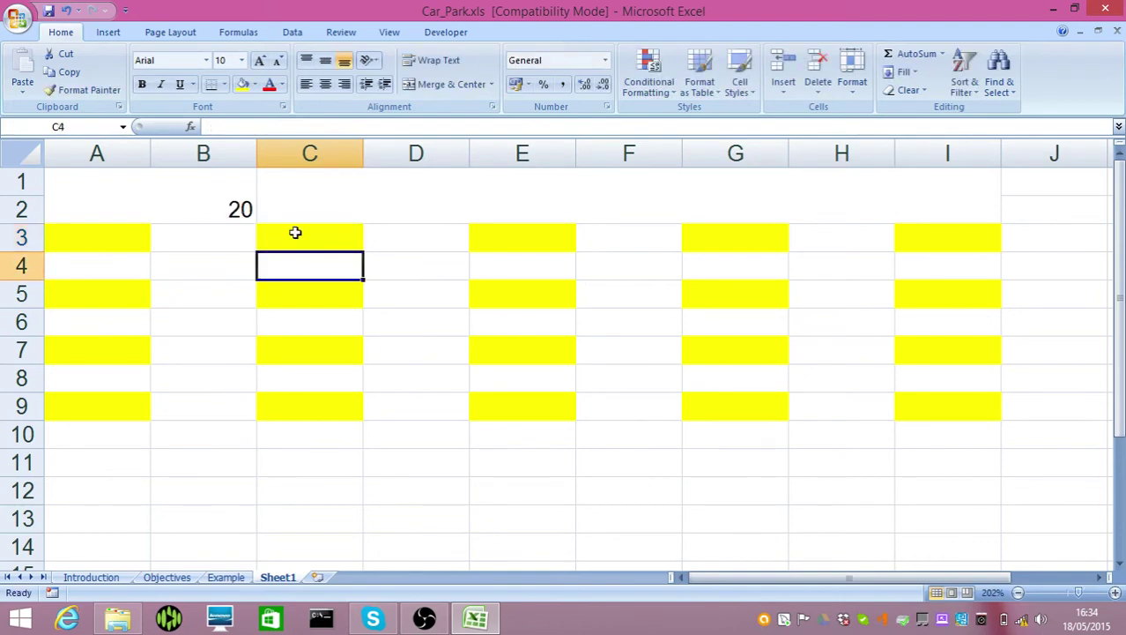
# - Enter =IF(A1=0,"CAR PARK FULL","SPACES AVAILABLE") in merged cell C1:I2
pyautogui.click(347, 187)
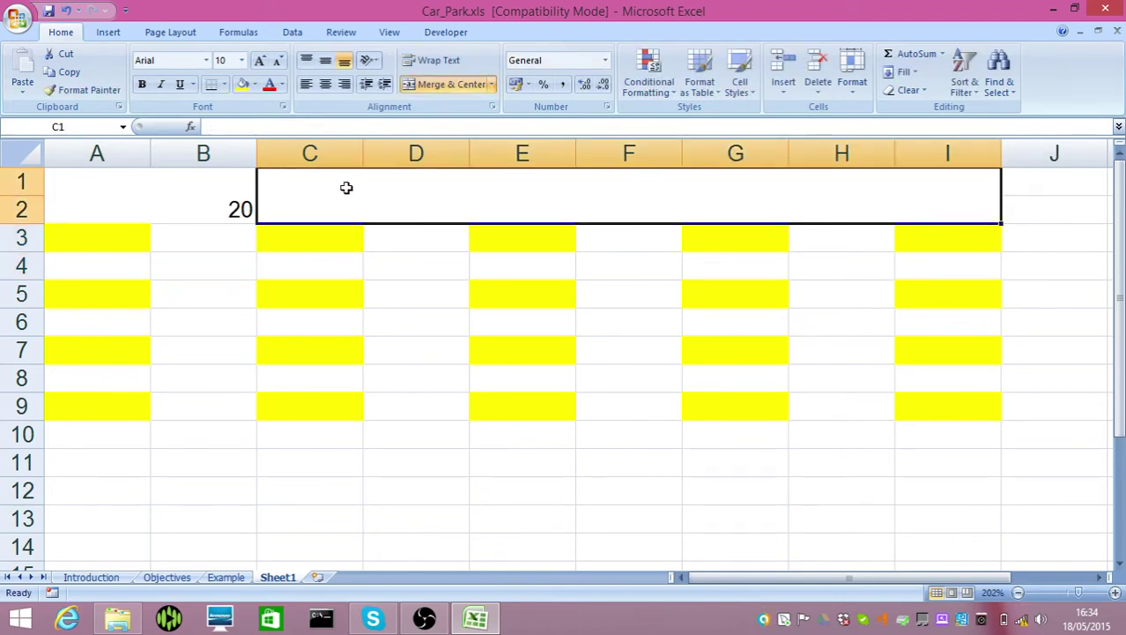
pyautogui.write('=if')
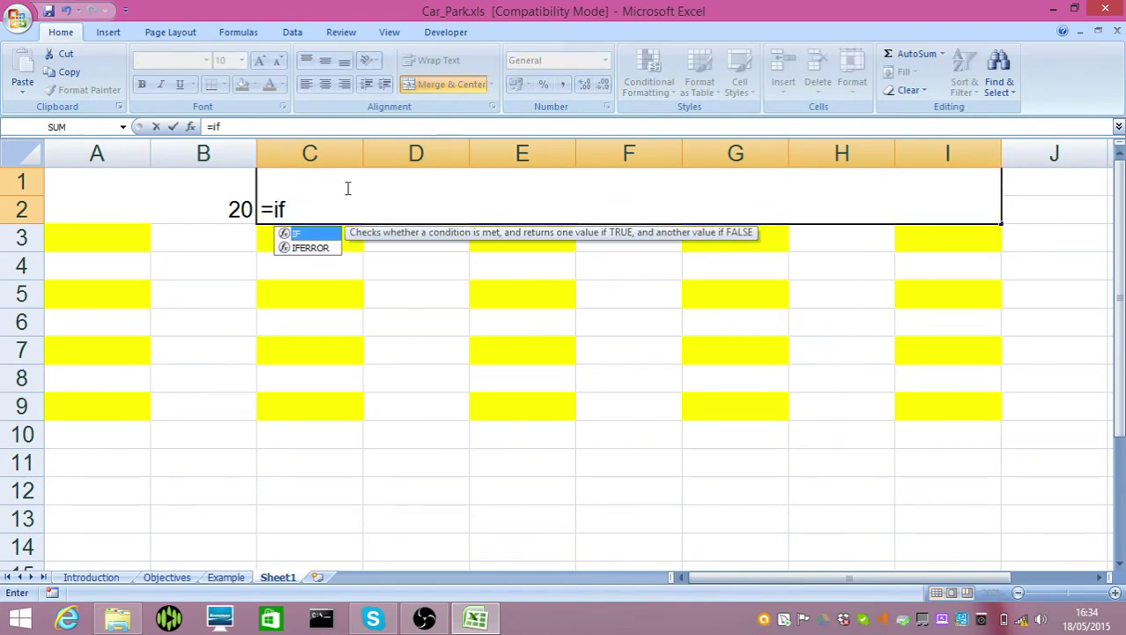
pyautogui.write('(')
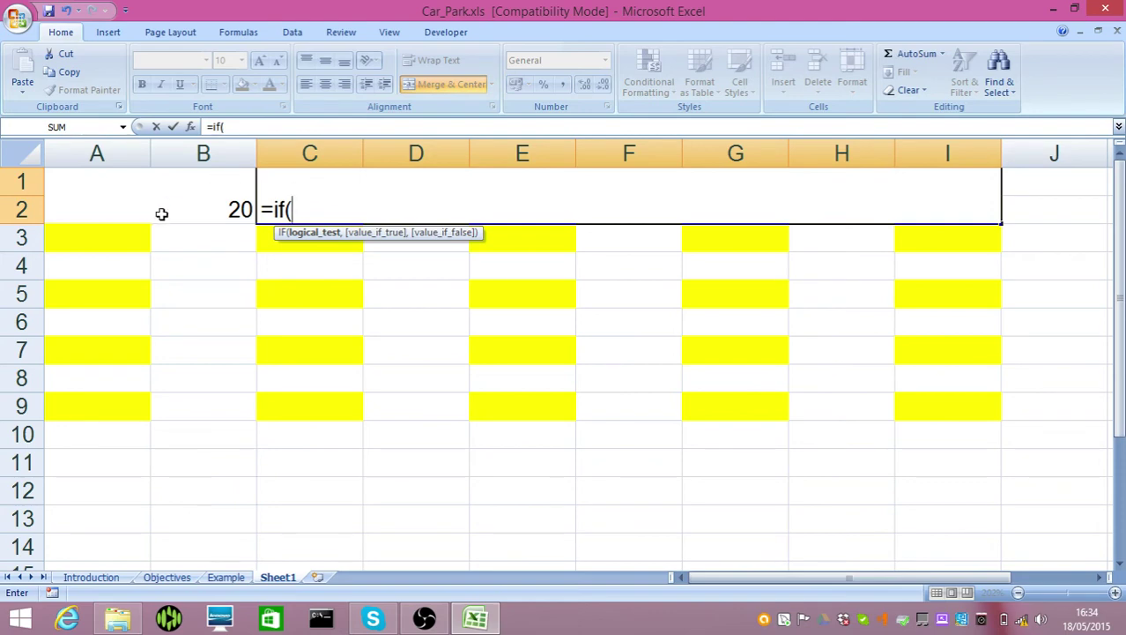
pyautogui.click(196, 191)
pyautogui.write('=0,')
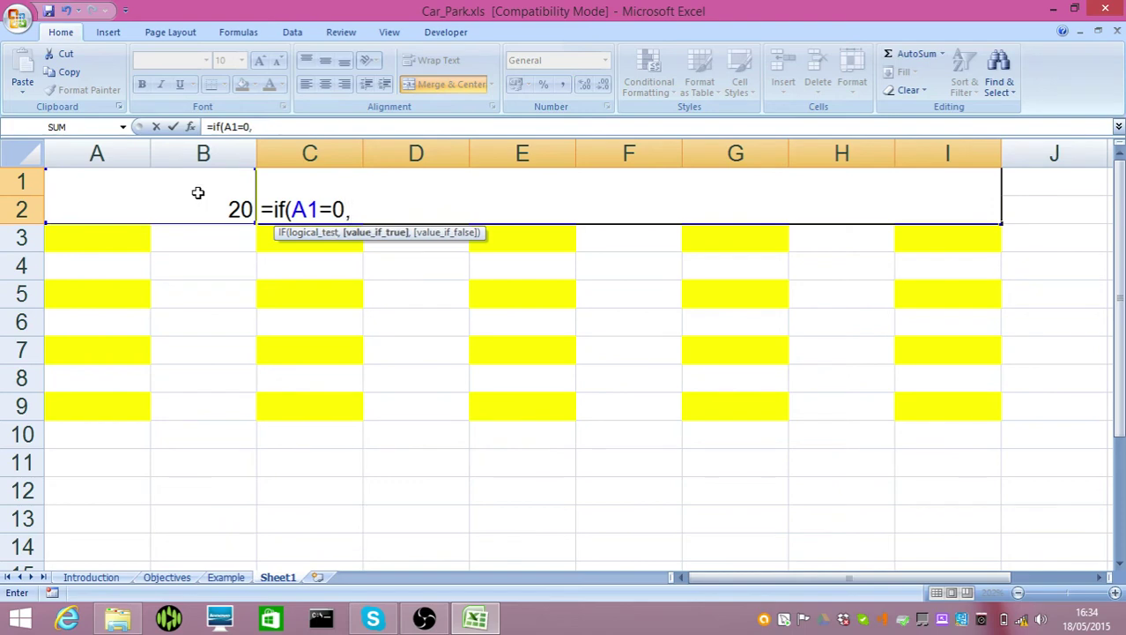
pyautogui.write('"CAR PARK FULL')
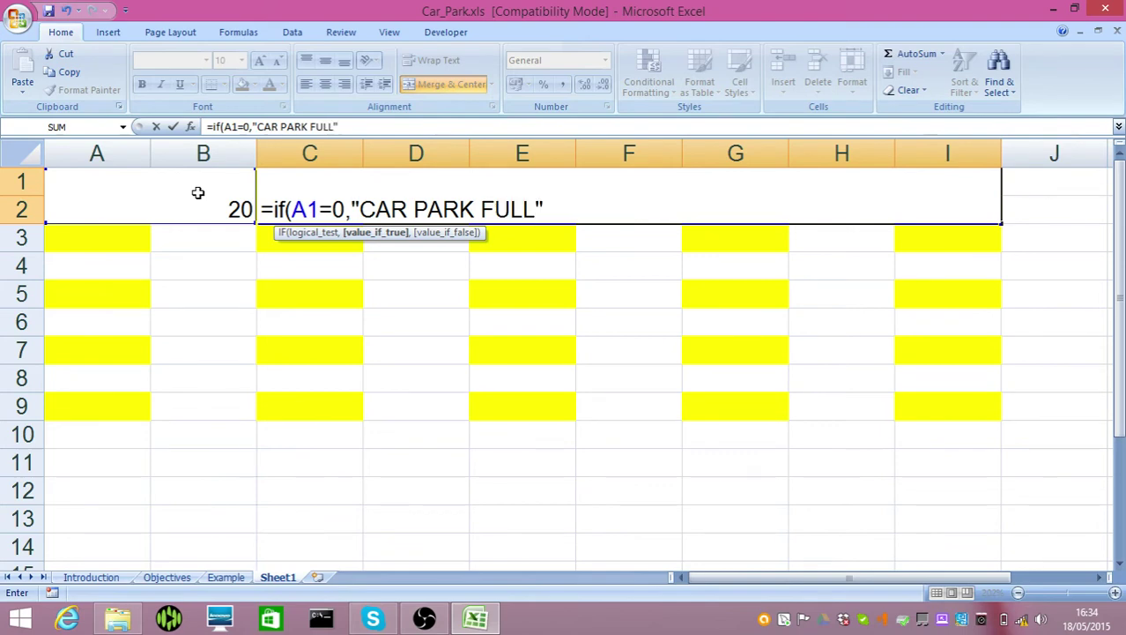
pyautogui.write('",')
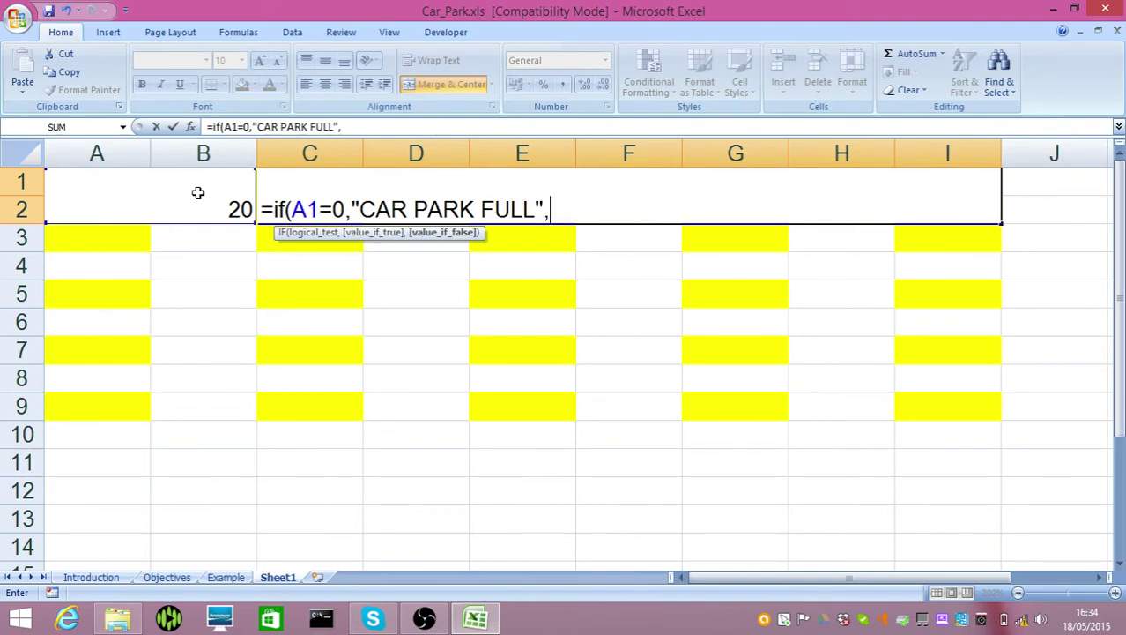
pyautogui.write('"SPA')
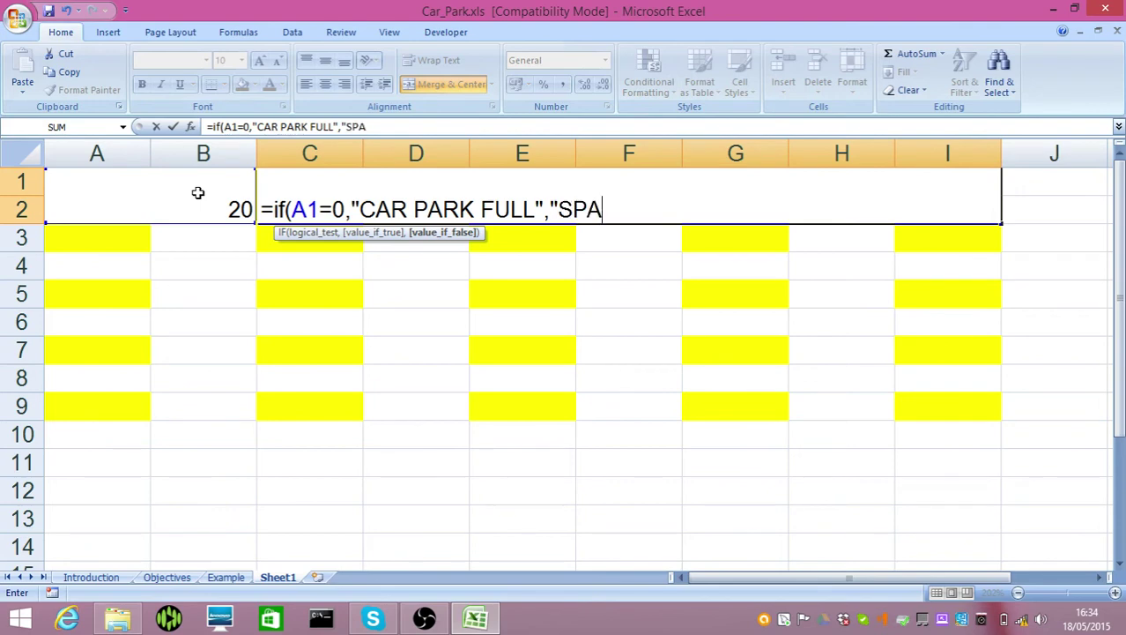
pyautogui.write('CES AVAILABLE')
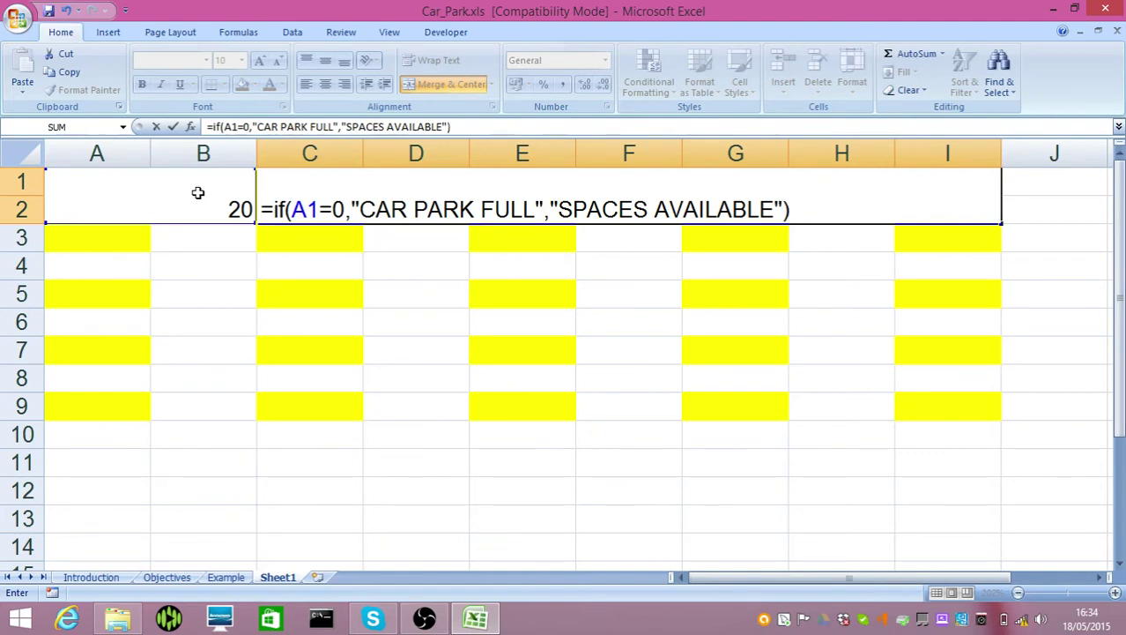
pyautogui.press('Return')
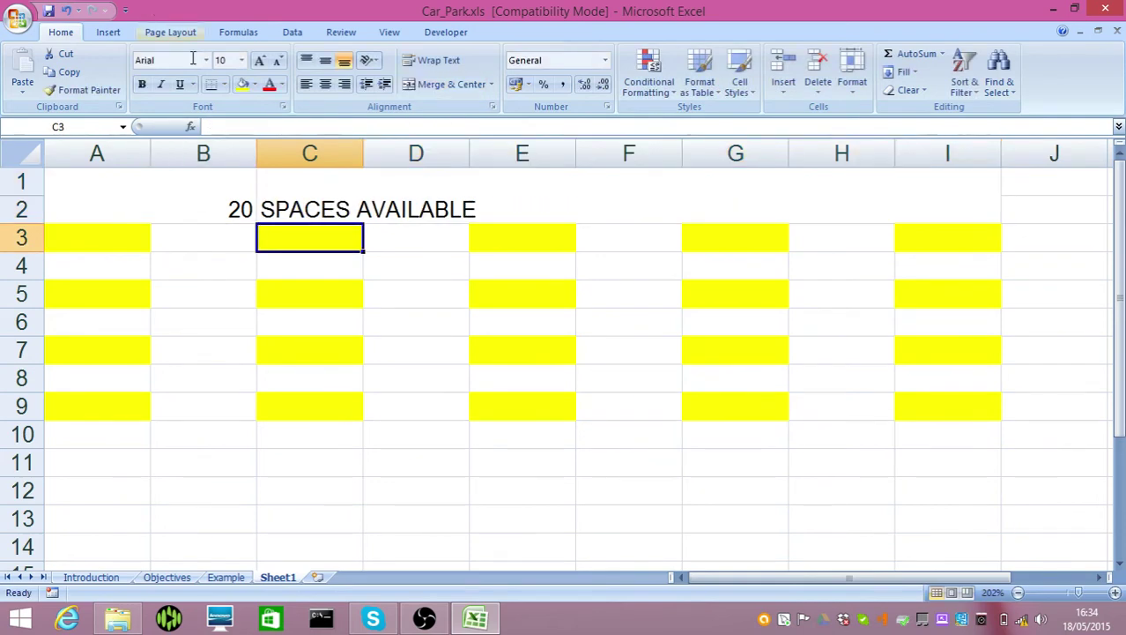
# - Make the message centred, bold and 20 pt, then copy that formatting onto the A1 counter
pyautogui.click(385, 211)
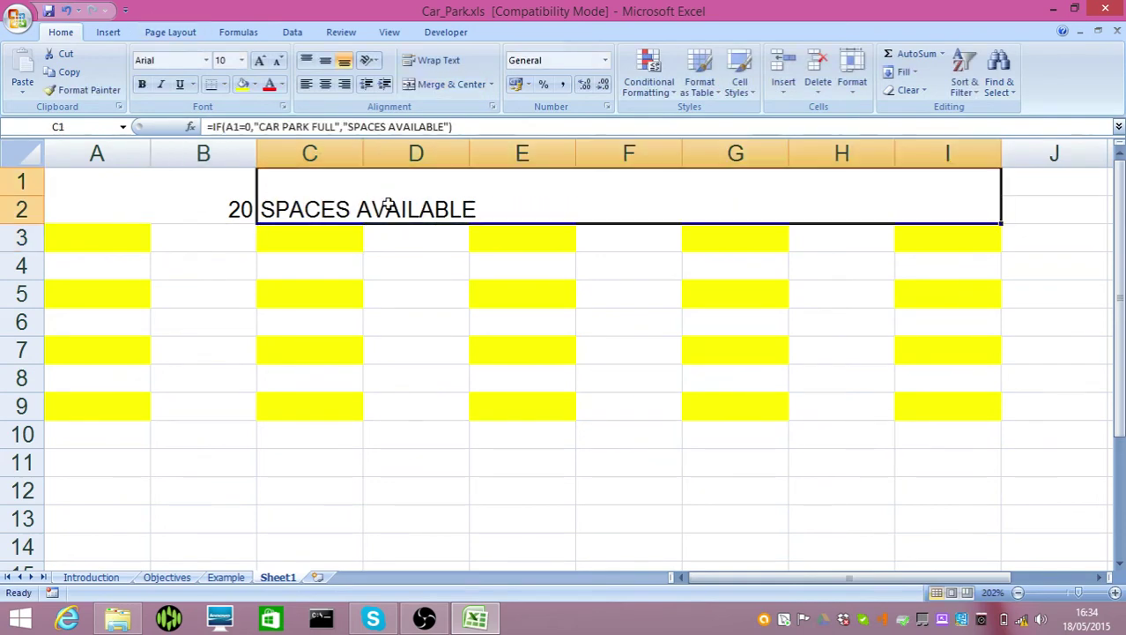
pyautogui.click(325, 84)
pyautogui.click(141, 84)
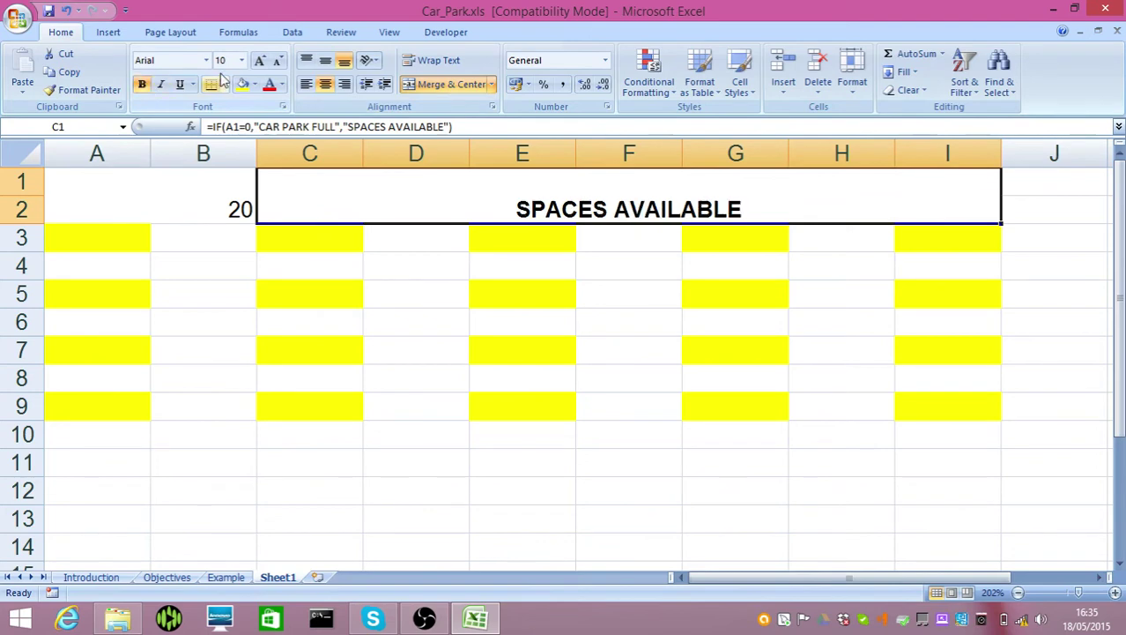
pyautogui.click(242, 60)
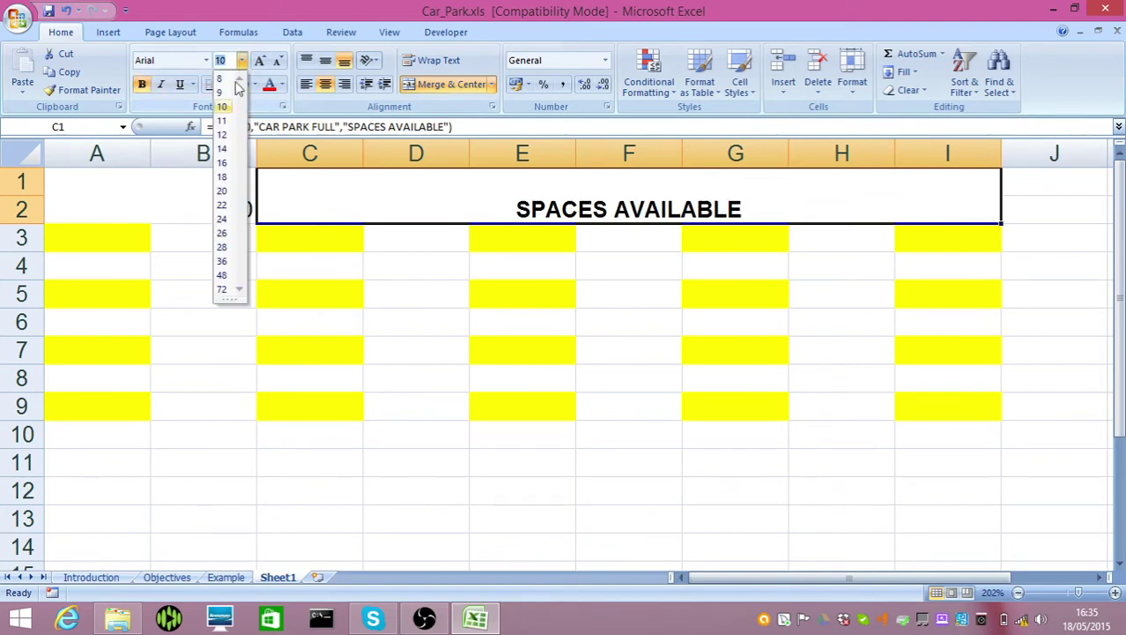
pyautogui.click(222, 190)
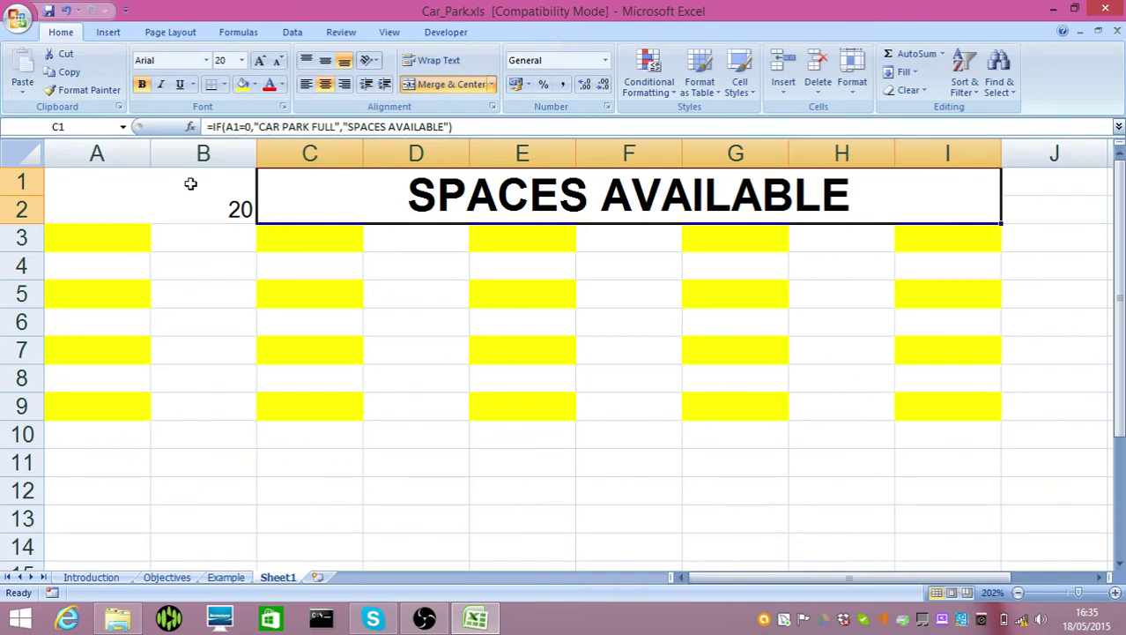
pyautogui.click(86, 91)
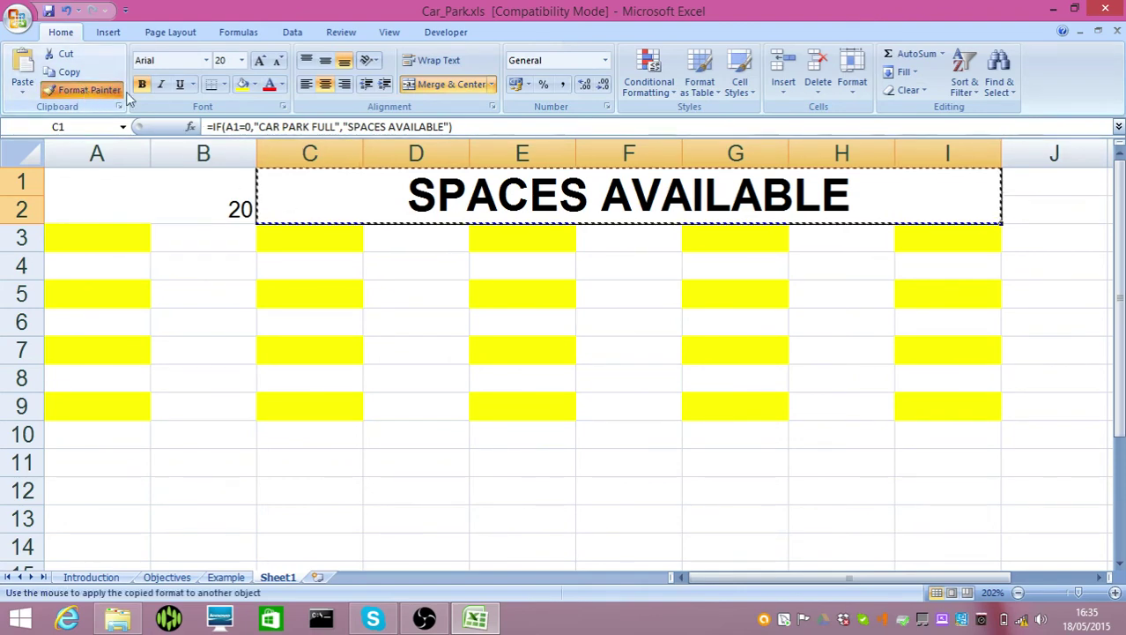
pyautogui.click(193, 188)
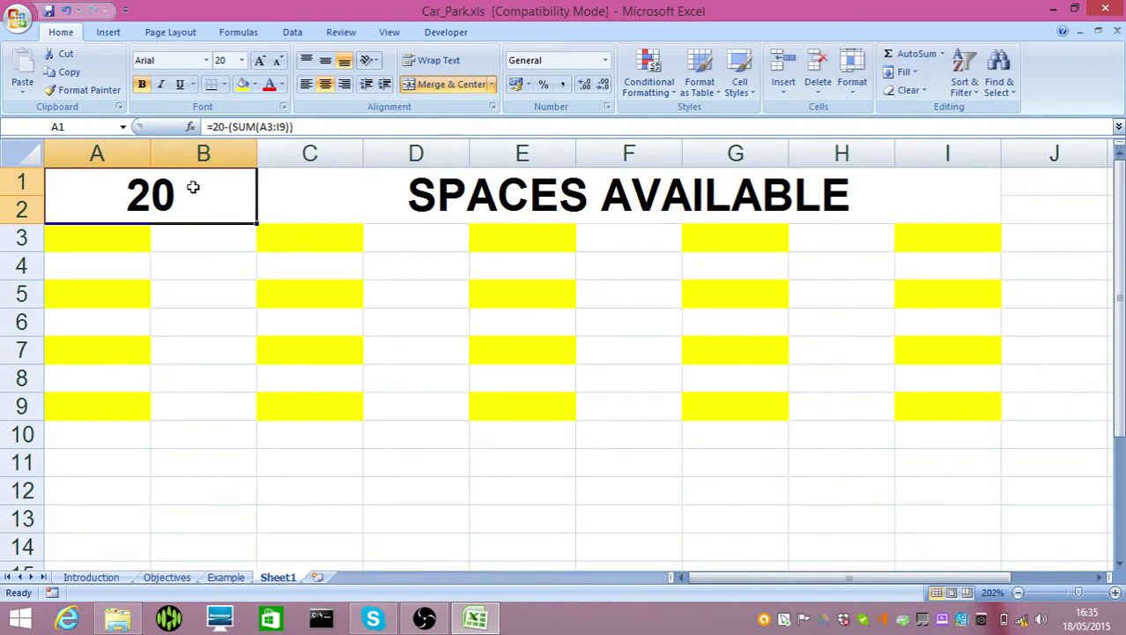
pyautogui.click(112, 243)
pyautogui.click(402, 212)
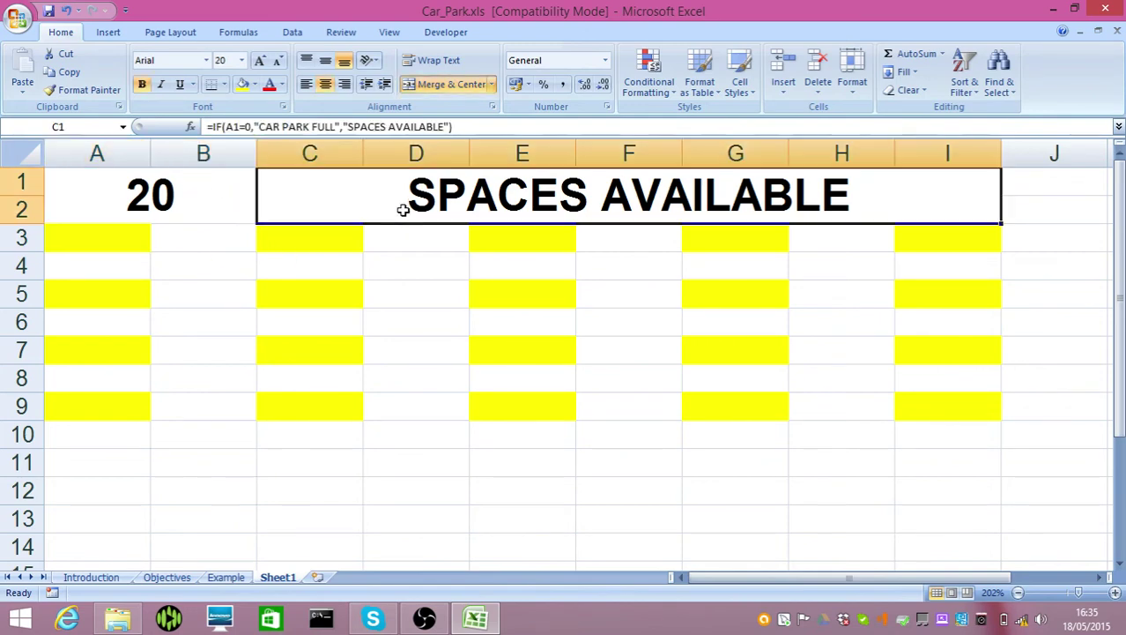
pyautogui.click(477, 126)
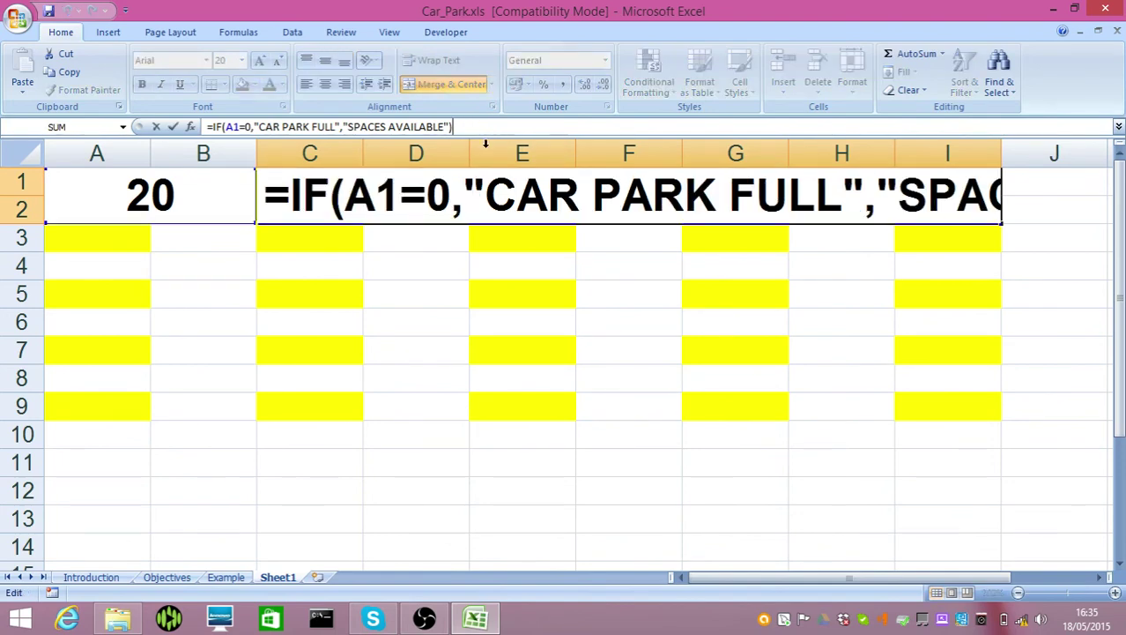
pyautogui.click(319, 324)
pyautogui.click(378, 191)
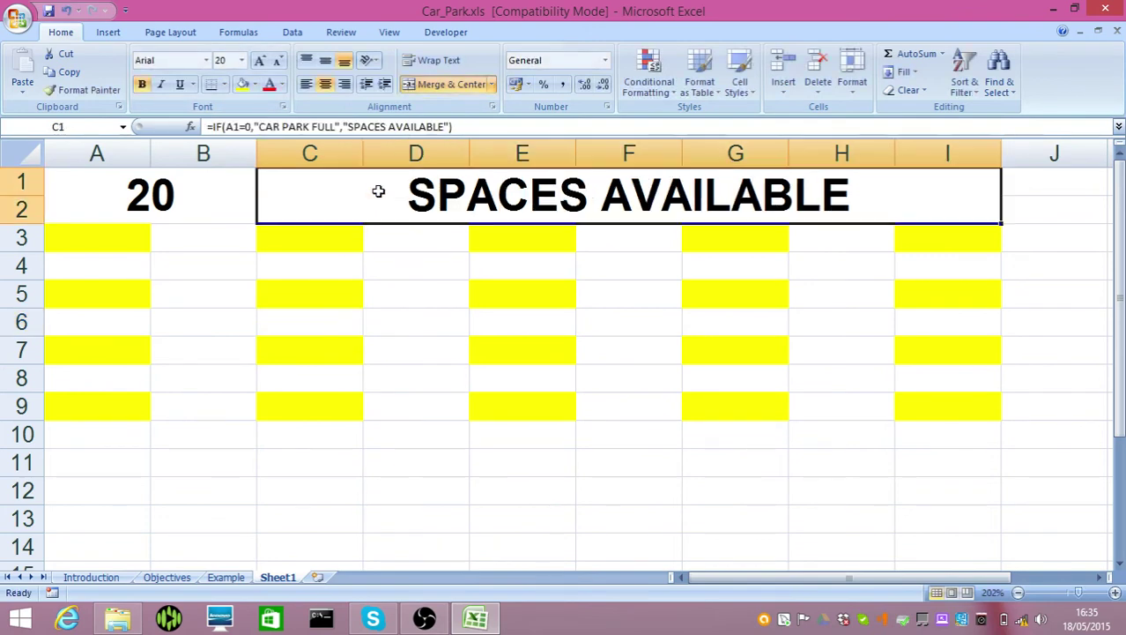
pyautogui.click(242, 60)
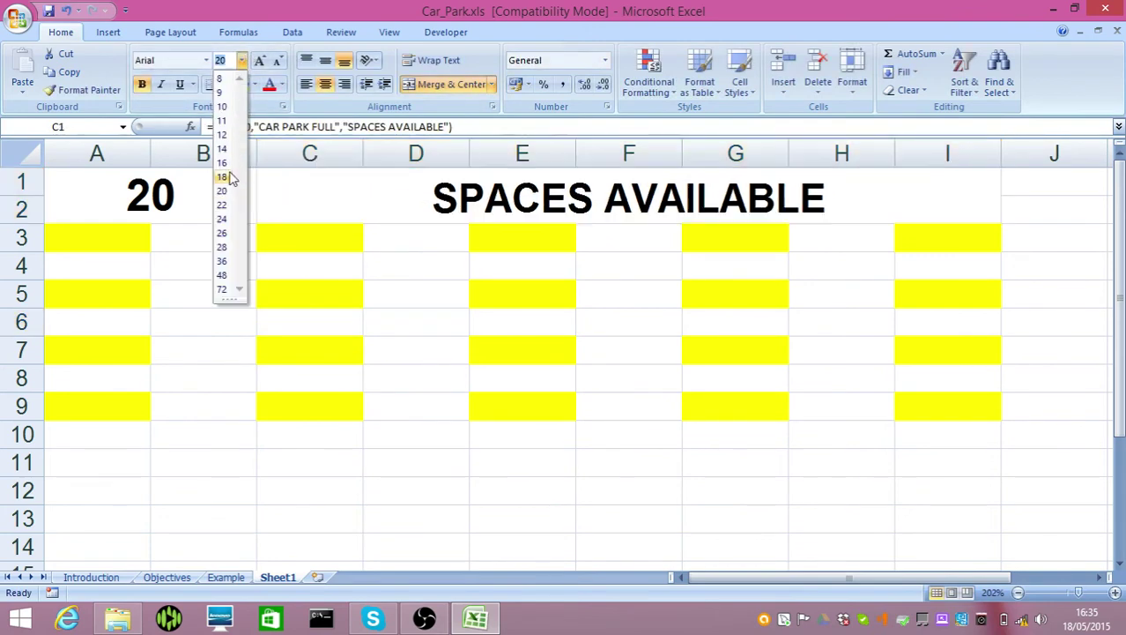
pyautogui.click(223, 164)
pyautogui.click(513, 126)
pyautogui.click(322, 264)
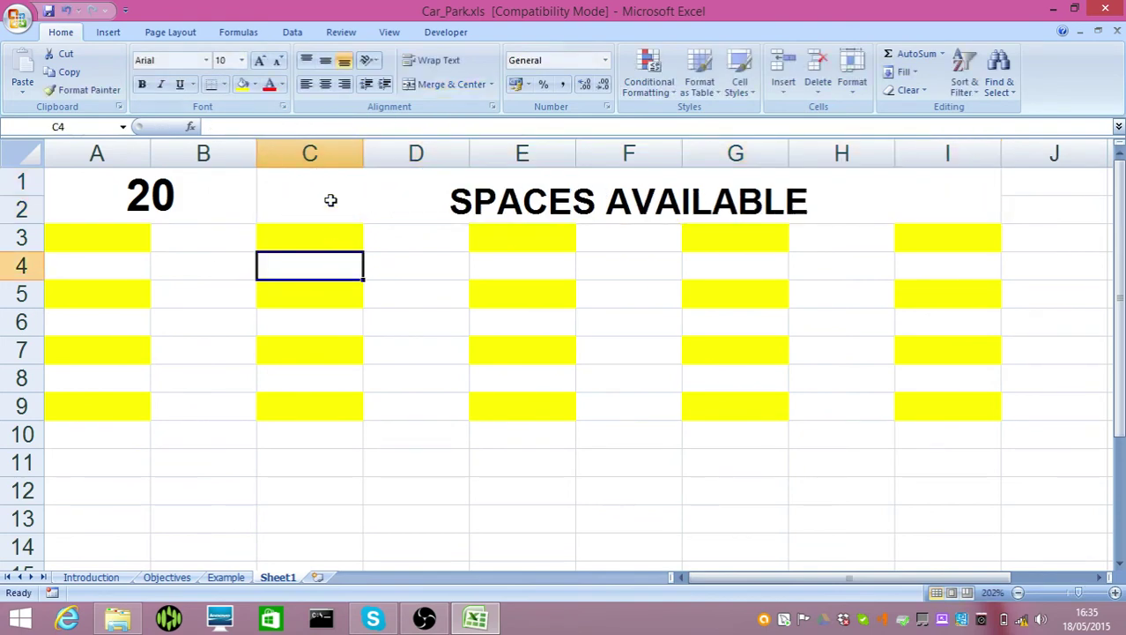
pyautogui.click(327, 199)
pyautogui.click(244, 60)
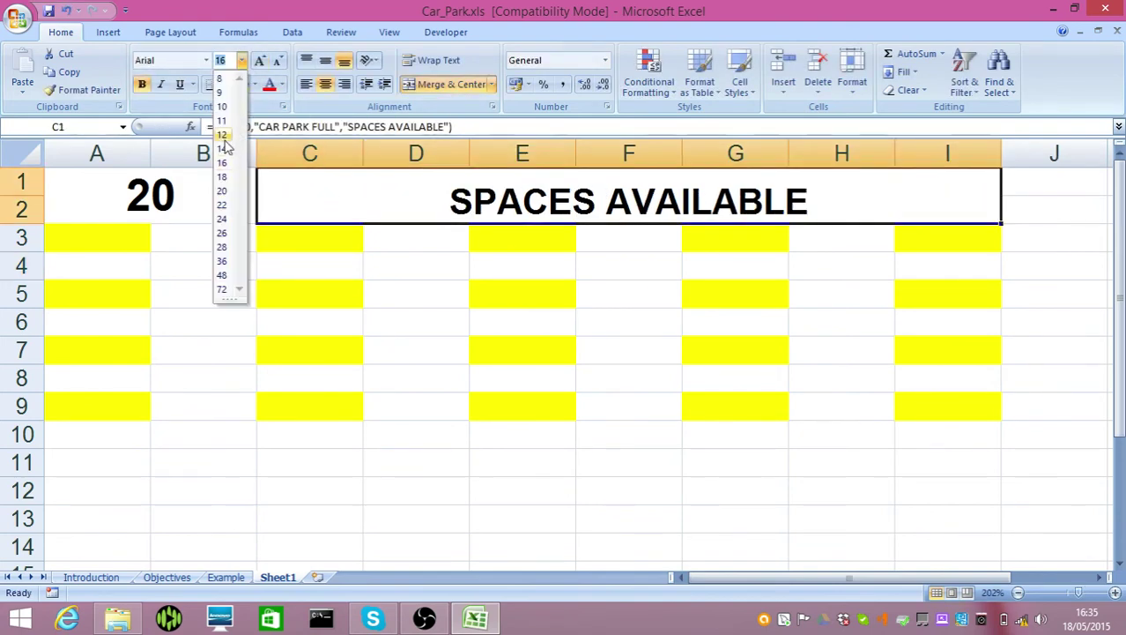
pyautogui.click(228, 140)
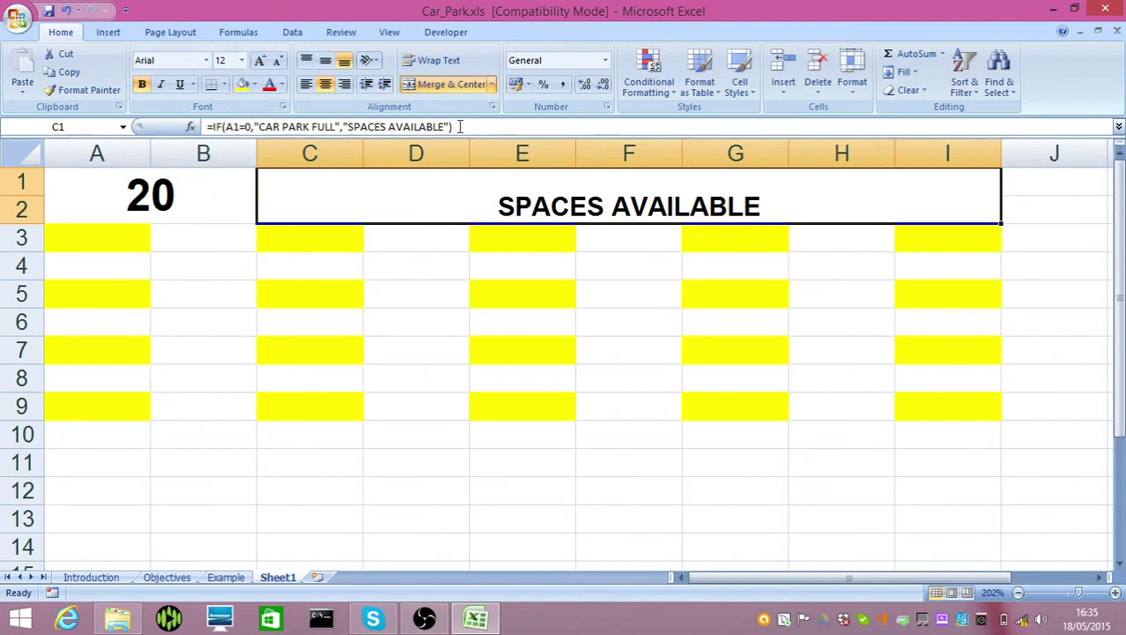
pyautogui.click(507, 128)
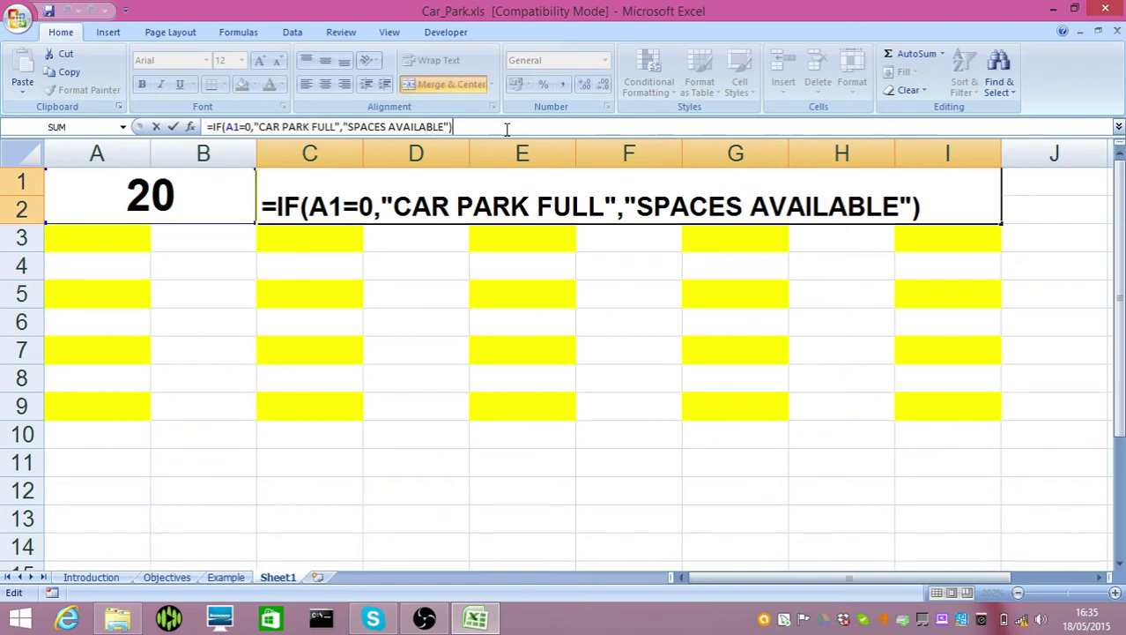
pyautogui.click(358, 346)
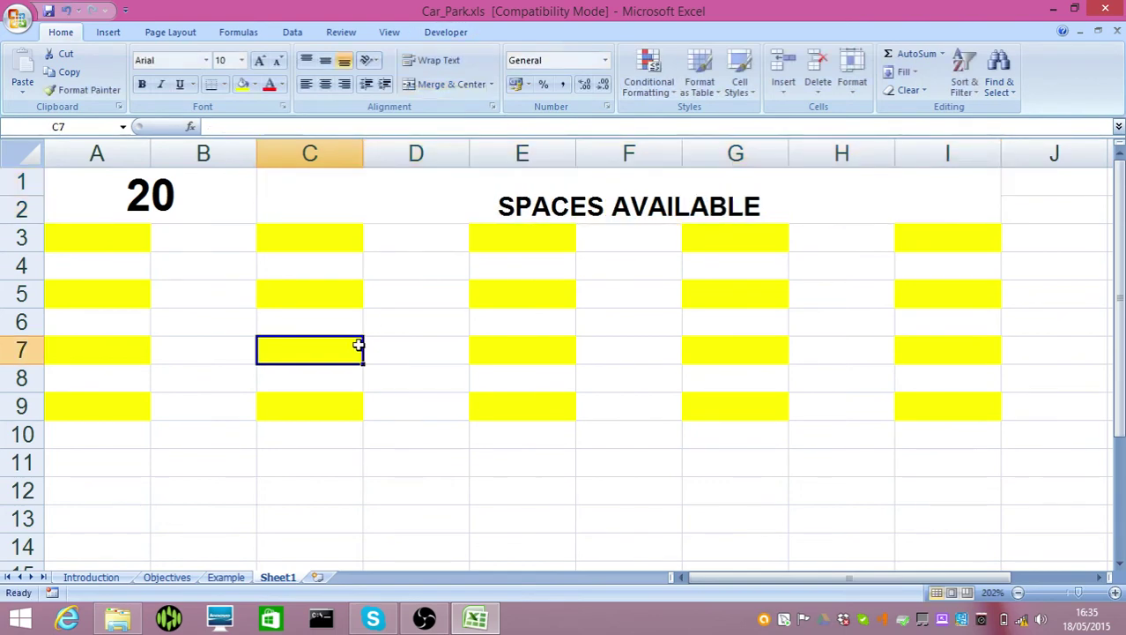
pyautogui.click(522, 219)
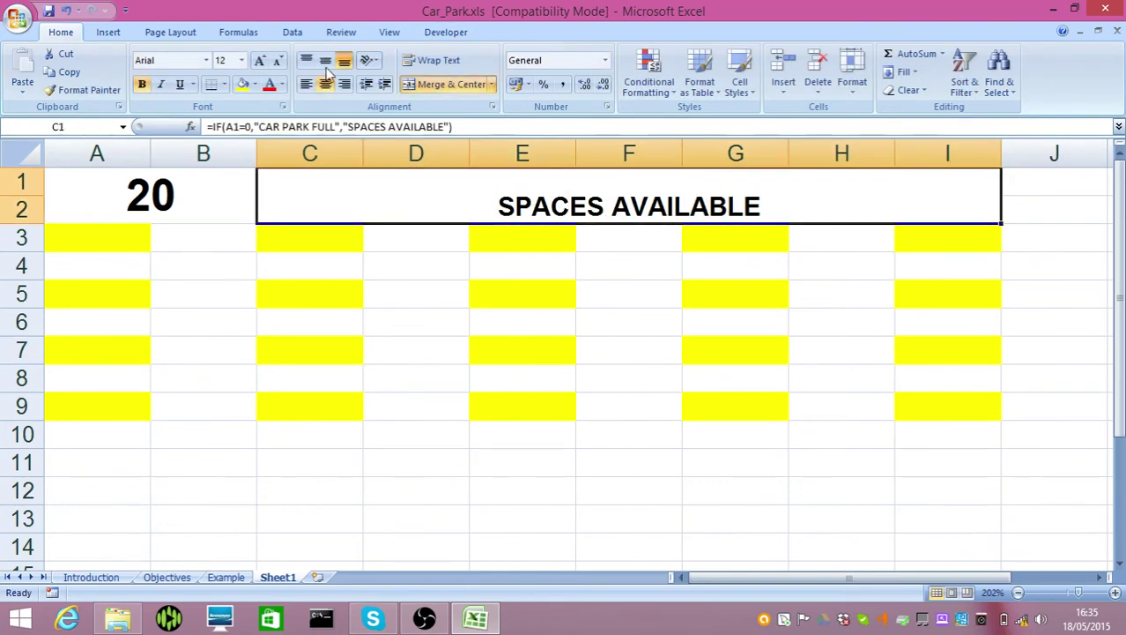
pyautogui.click(242, 61)
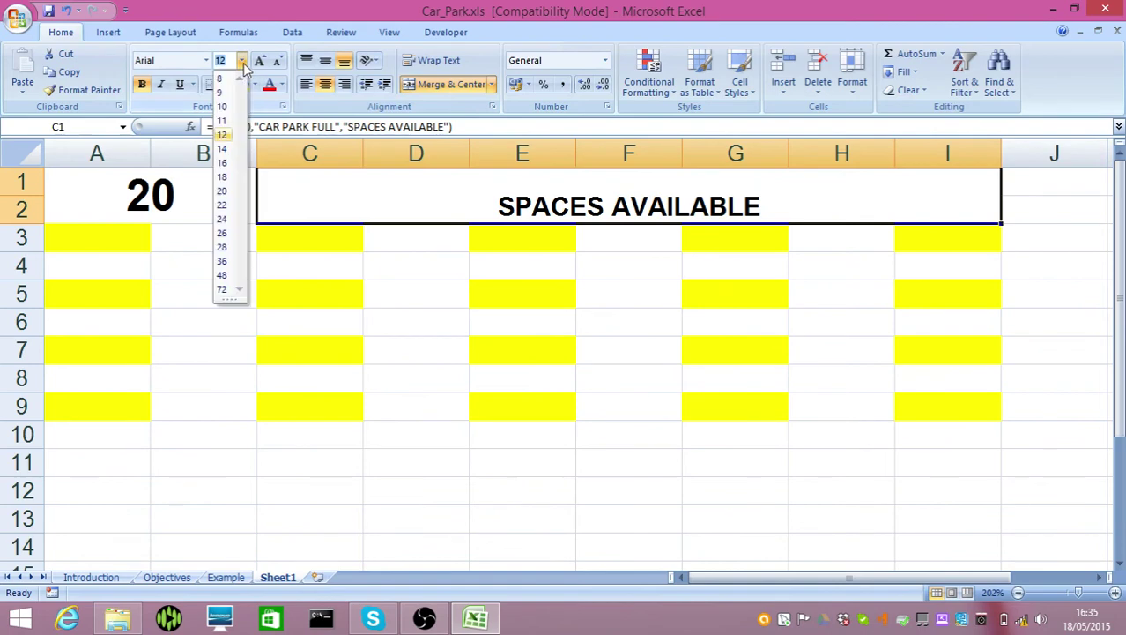
pyautogui.click(222, 192)
pyautogui.click(470, 342)
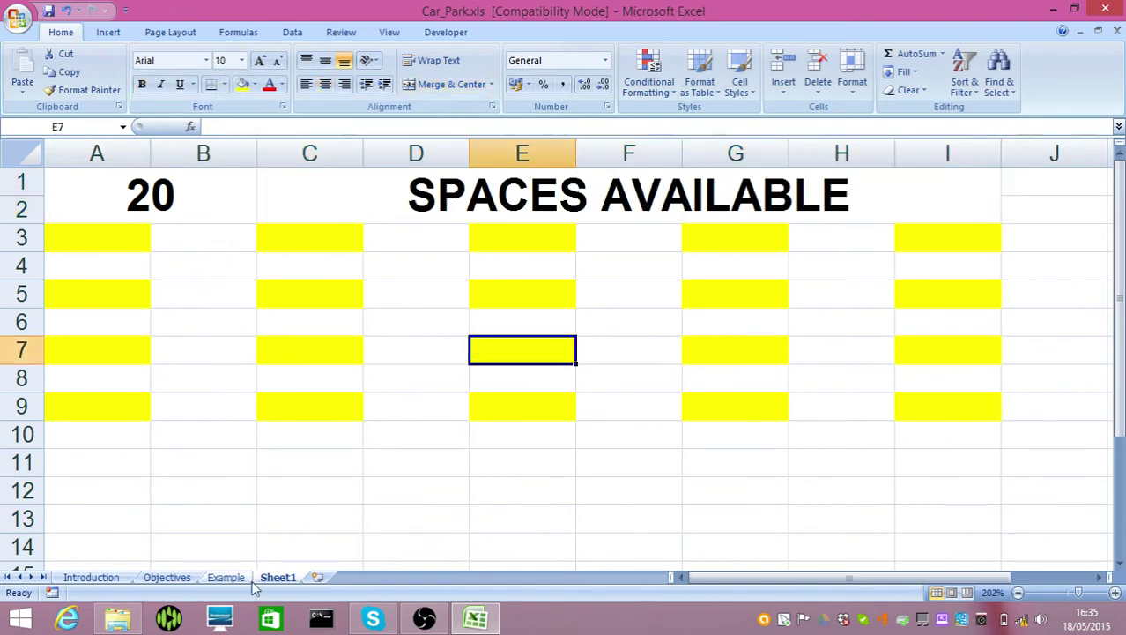
# - On the Objectives sheet, set If Statements (I11) to YES
pyautogui.click(174, 579)
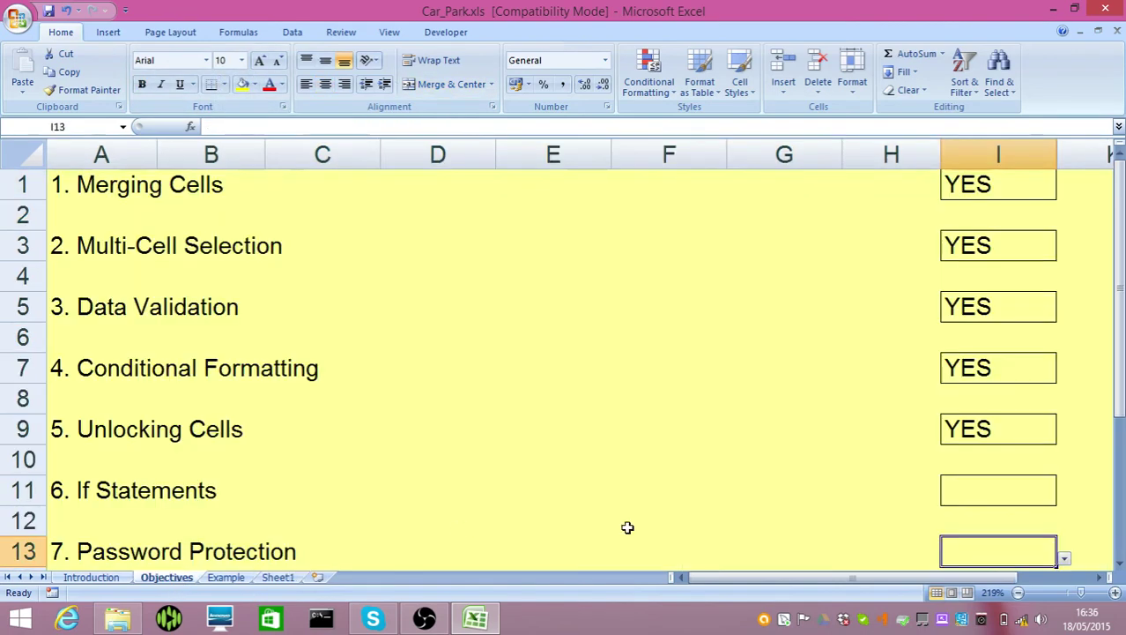
pyautogui.click(1000, 485)
pyautogui.click(1064, 497)
pyautogui.click(987, 525)
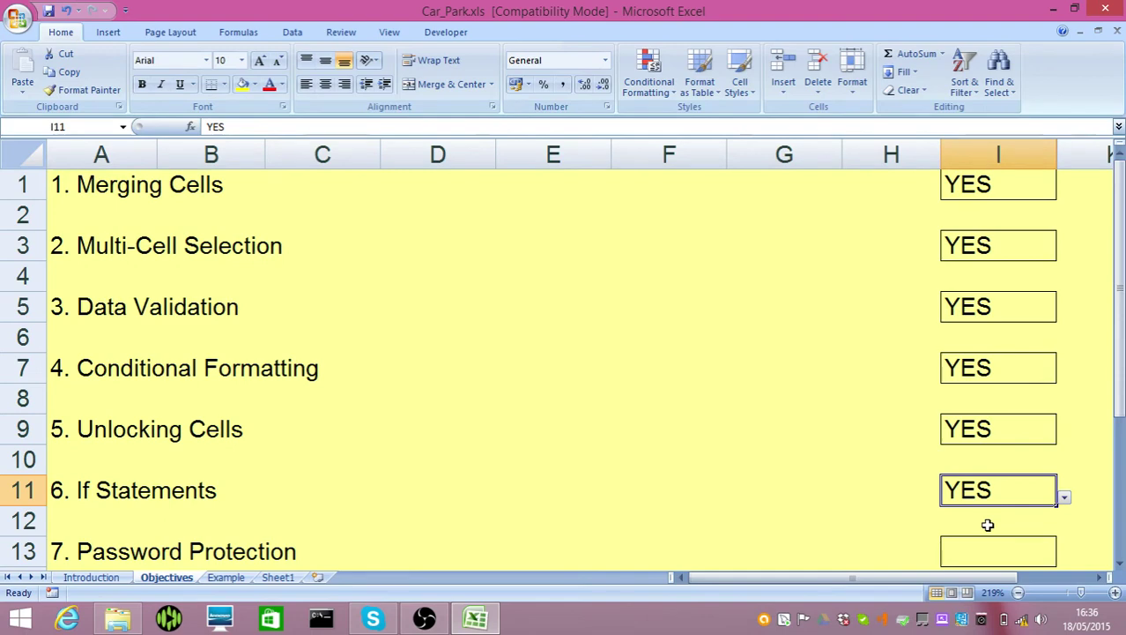
# - On the Introduction sheet, set criteria 1, 2 and 3 (I14:I16) to YES
pyautogui.click(108, 576)
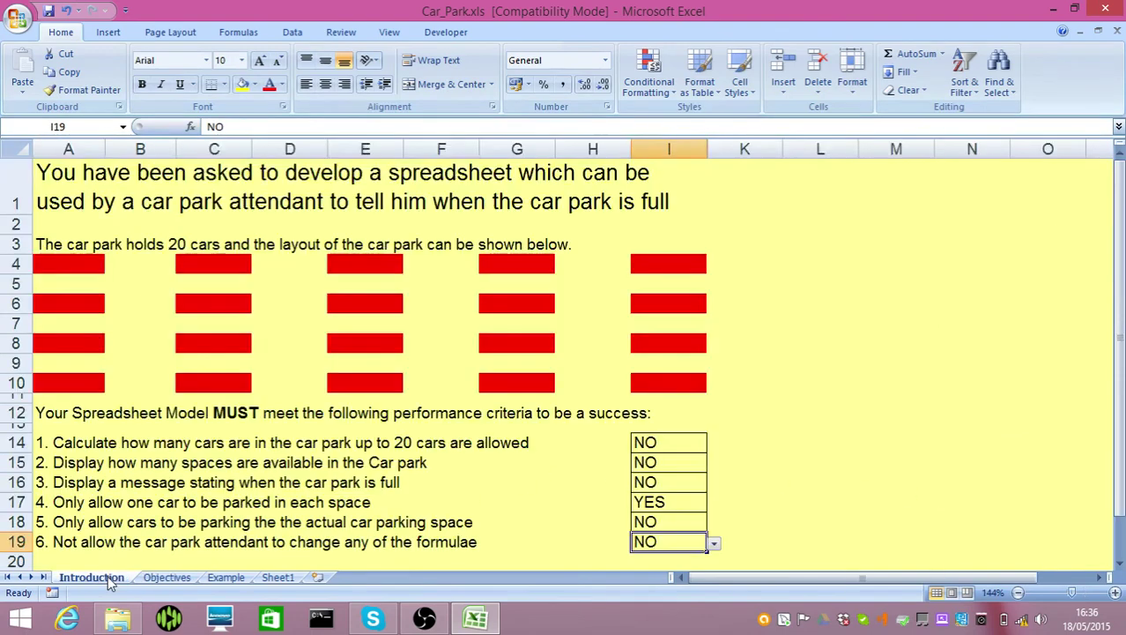
pyautogui.click(656, 441)
pyautogui.click(712, 446)
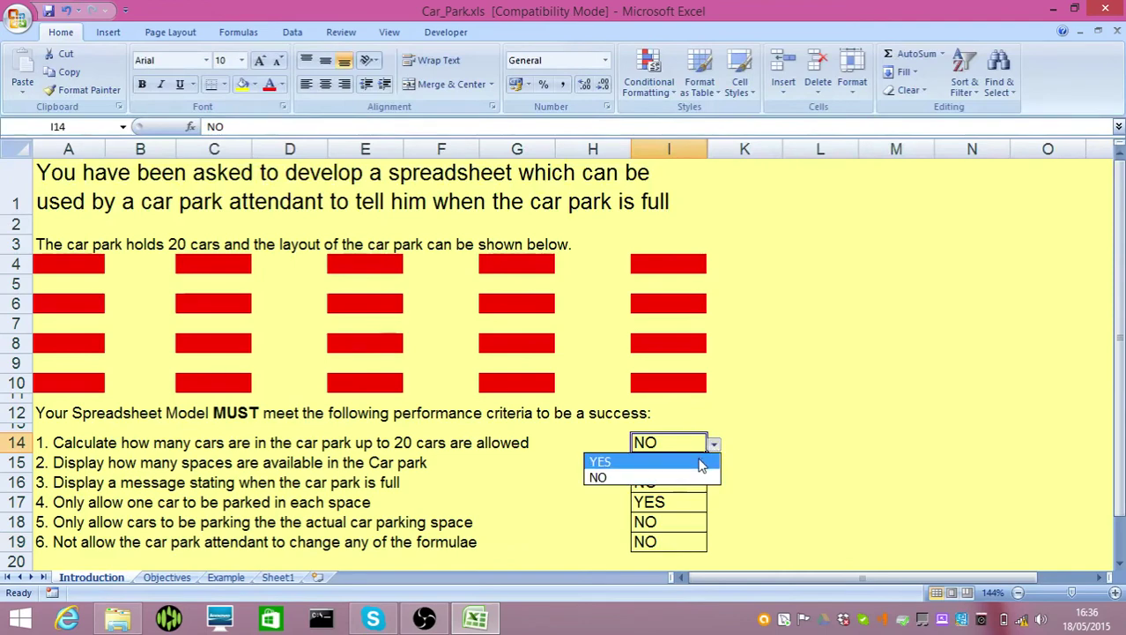
pyautogui.click(700, 461)
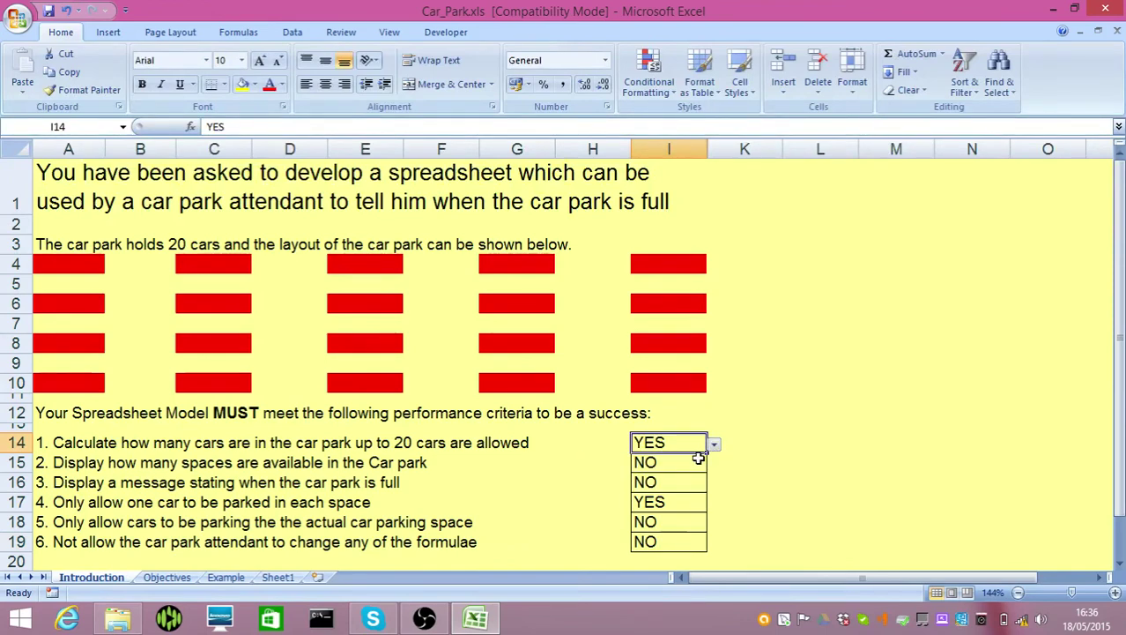
pyautogui.click(690, 462)
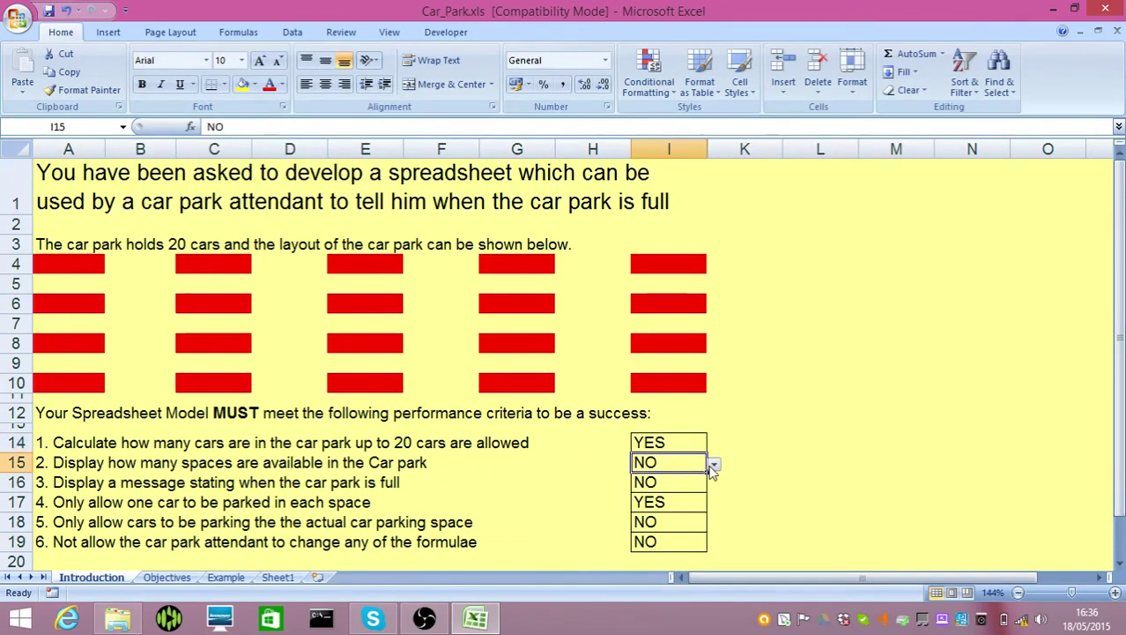
pyautogui.click(714, 464)
pyautogui.click(677, 483)
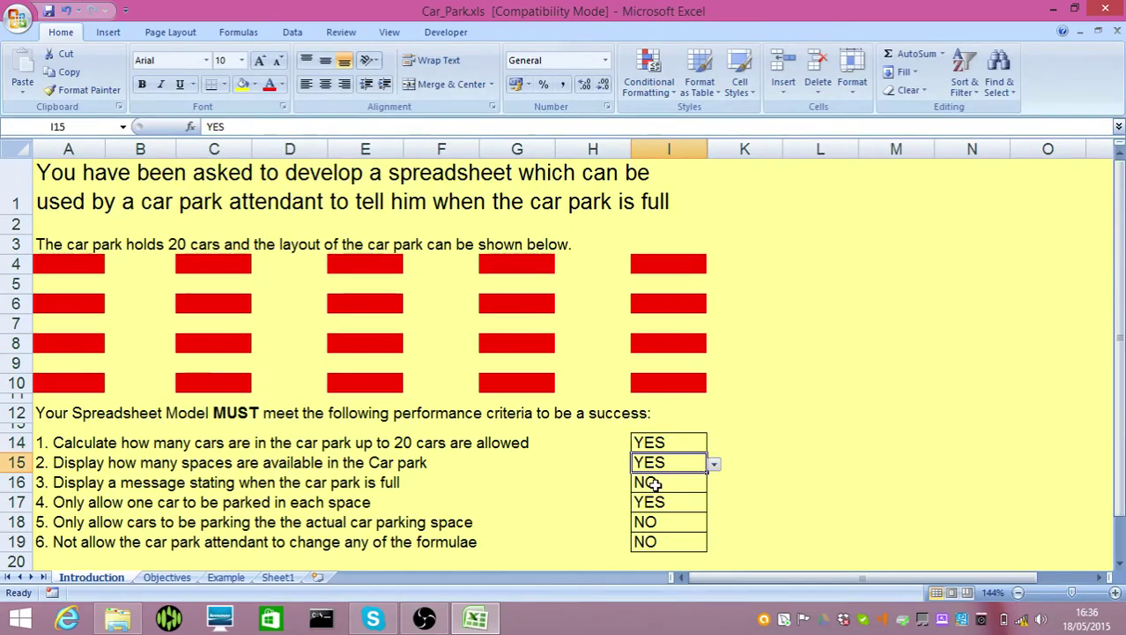
pyautogui.click(691, 482)
pyautogui.click(716, 486)
pyautogui.click(688, 504)
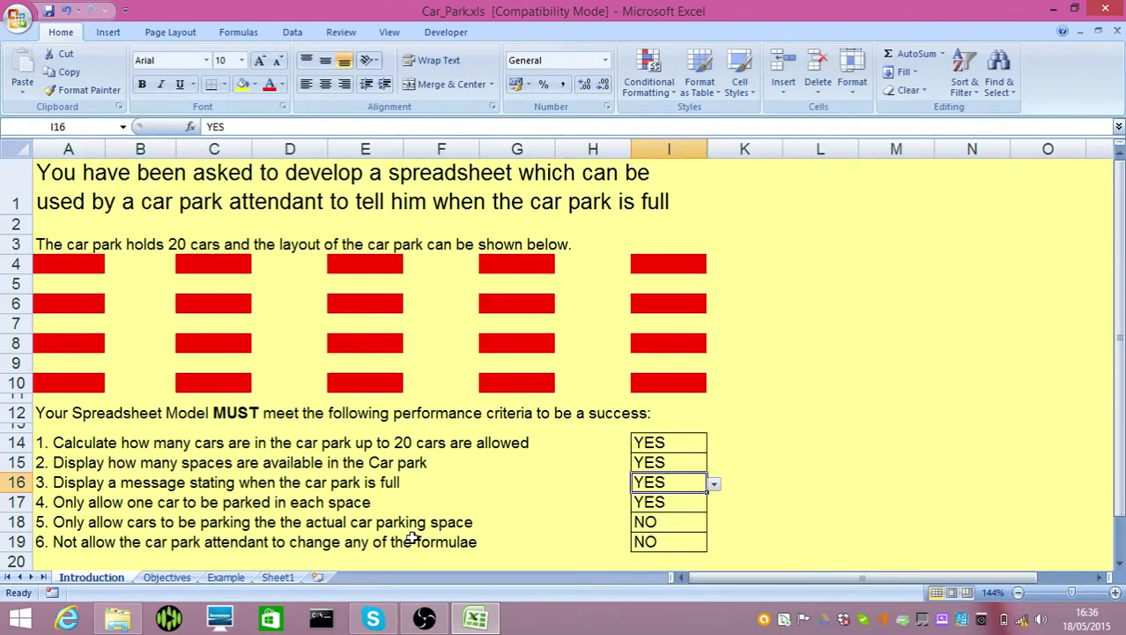
# - Protect Sheet1 using Review > Protect Sheet with the default options
pyautogui.click(277, 578)
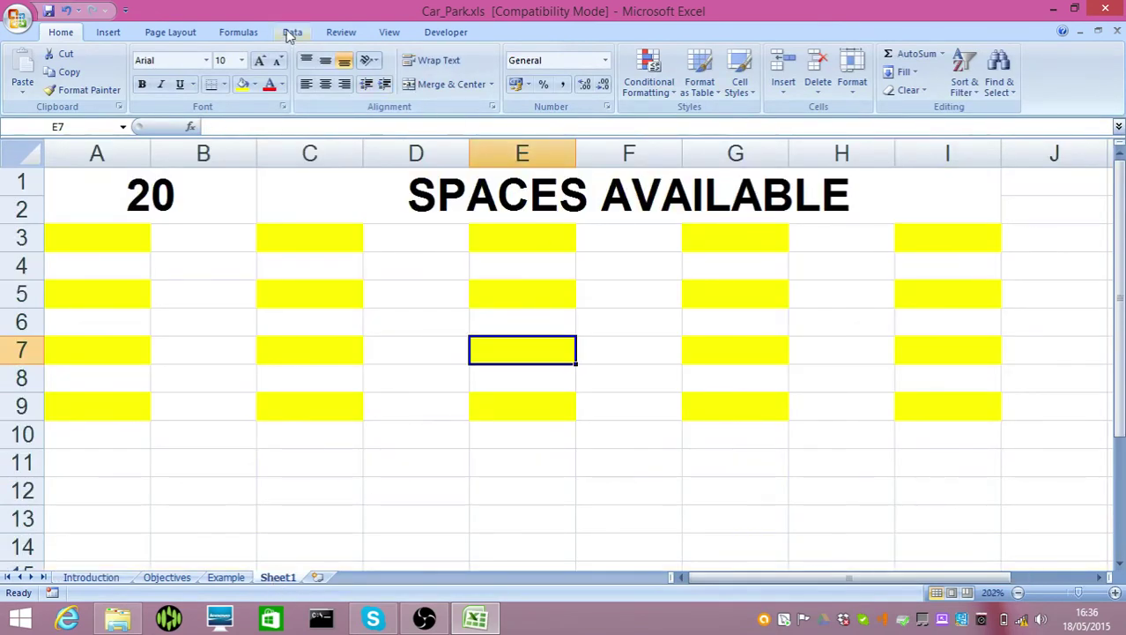
pyautogui.click(342, 35)
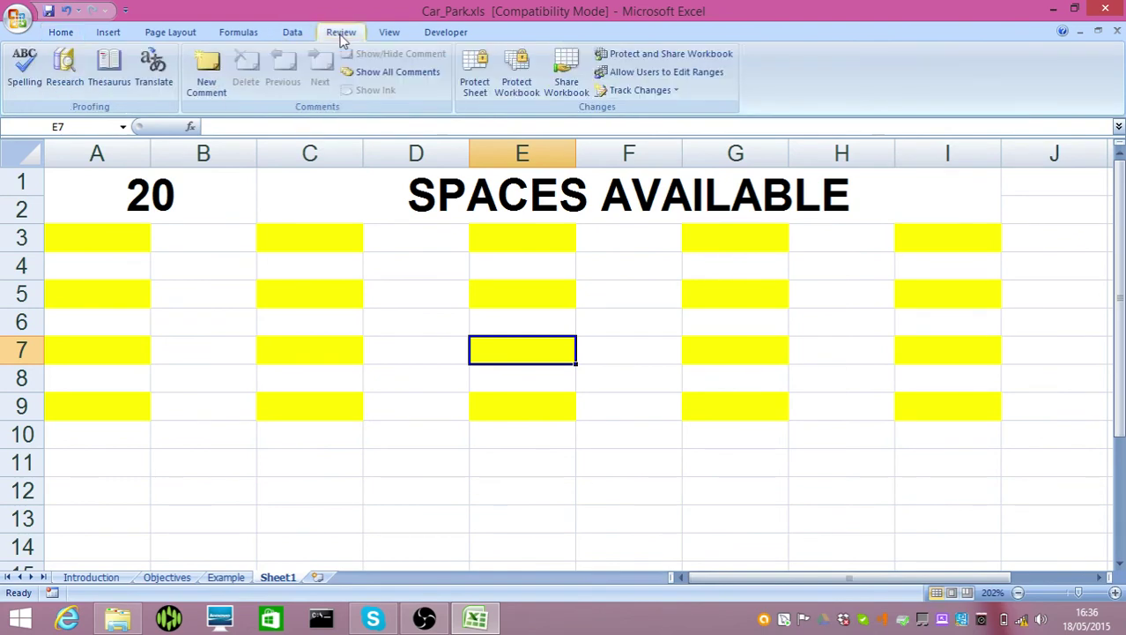
pyautogui.click(474, 82)
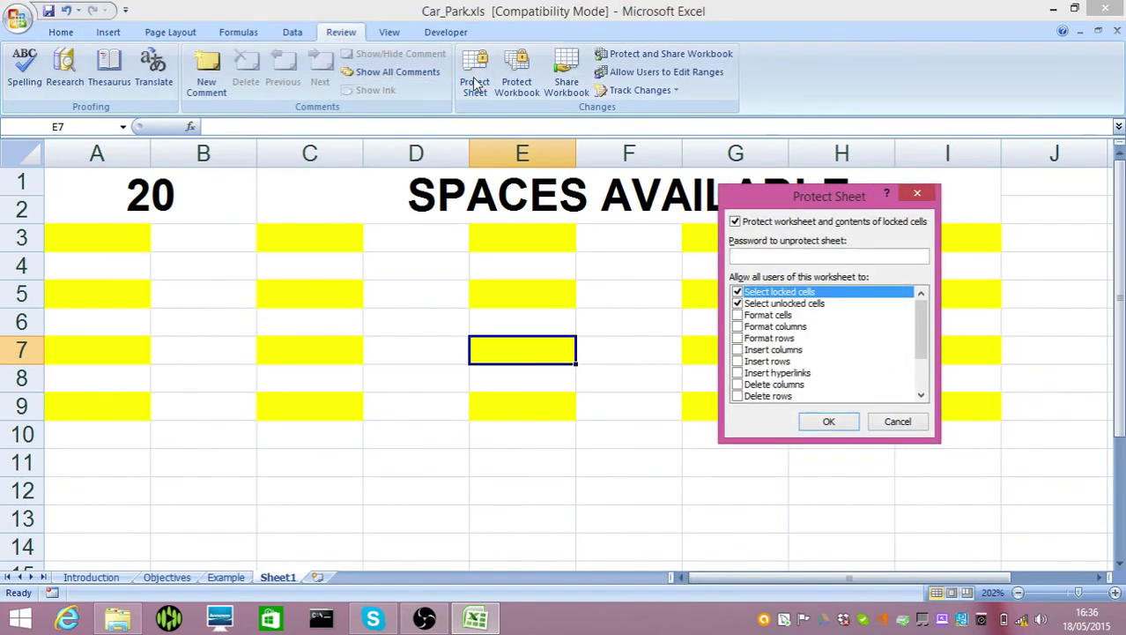
pyautogui.click(823, 420)
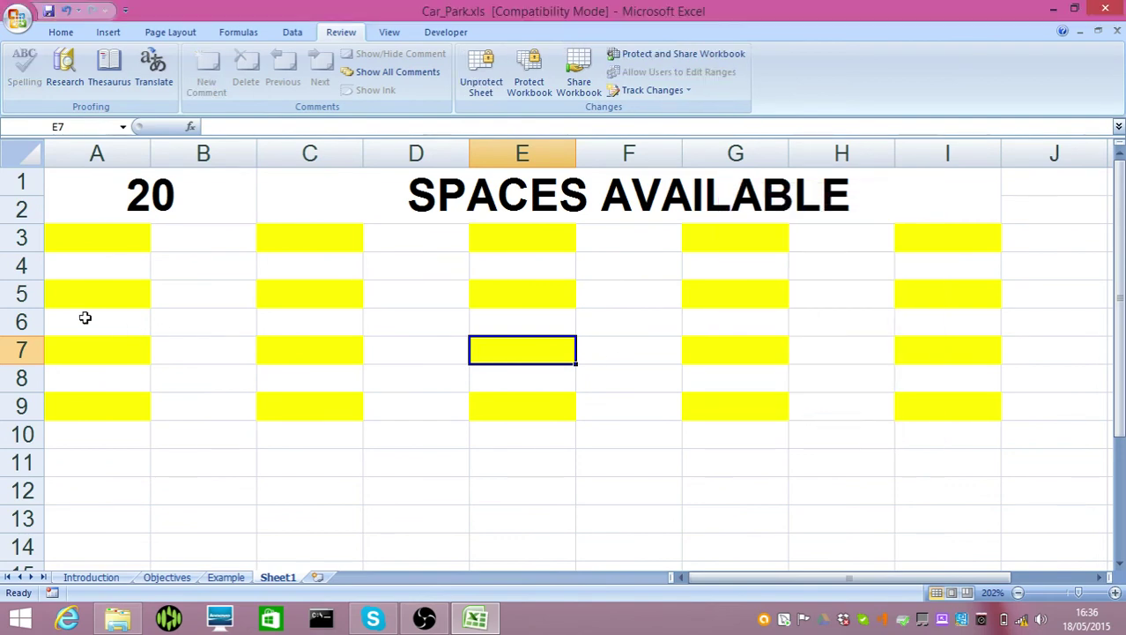
pyautogui.click(112, 265)
# - Confirm locked A4 can't be edited and 3 is rejected in bay A3, entering 1 instead
pyautogui.doubleClick(112, 265)
pyautogui.press('Return')
pyautogui.press('Up')
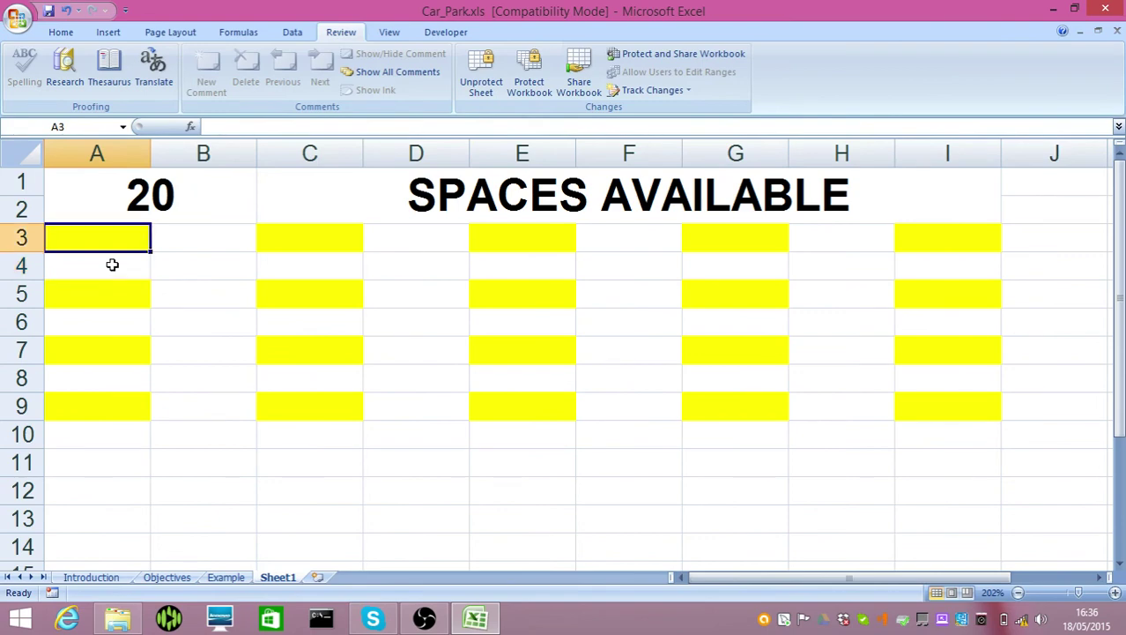
pyautogui.write('3')
pyautogui.press('Return')
pyautogui.press('Return')
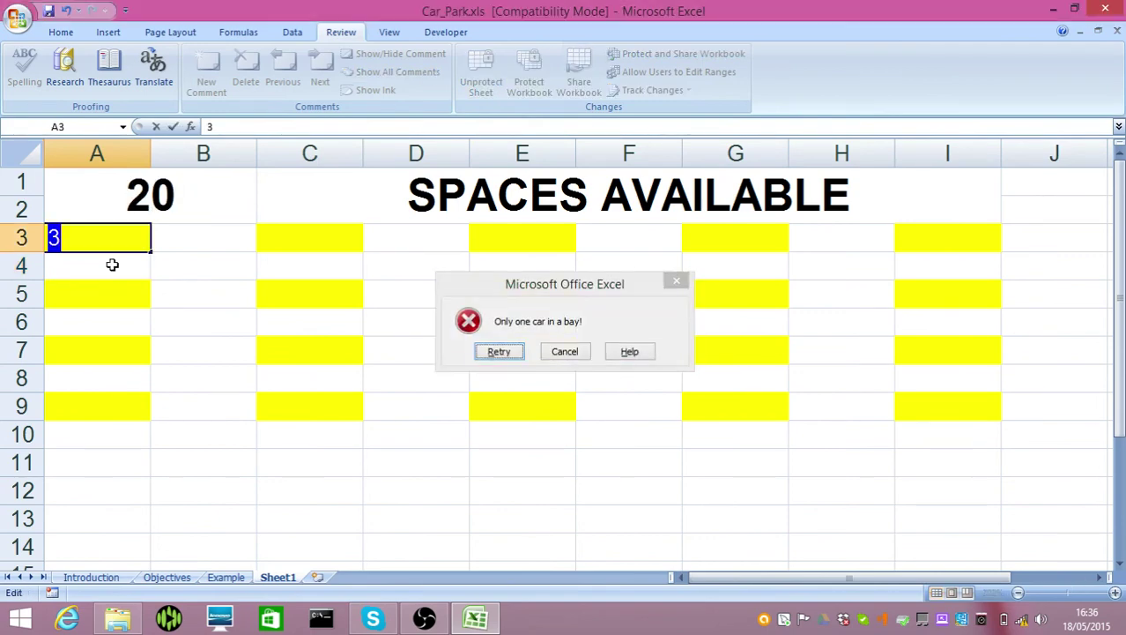
pyautogui.write('1')
# - Enter 1 in the remaining column A bays and in every column C bay
pyautogui.press('Return')
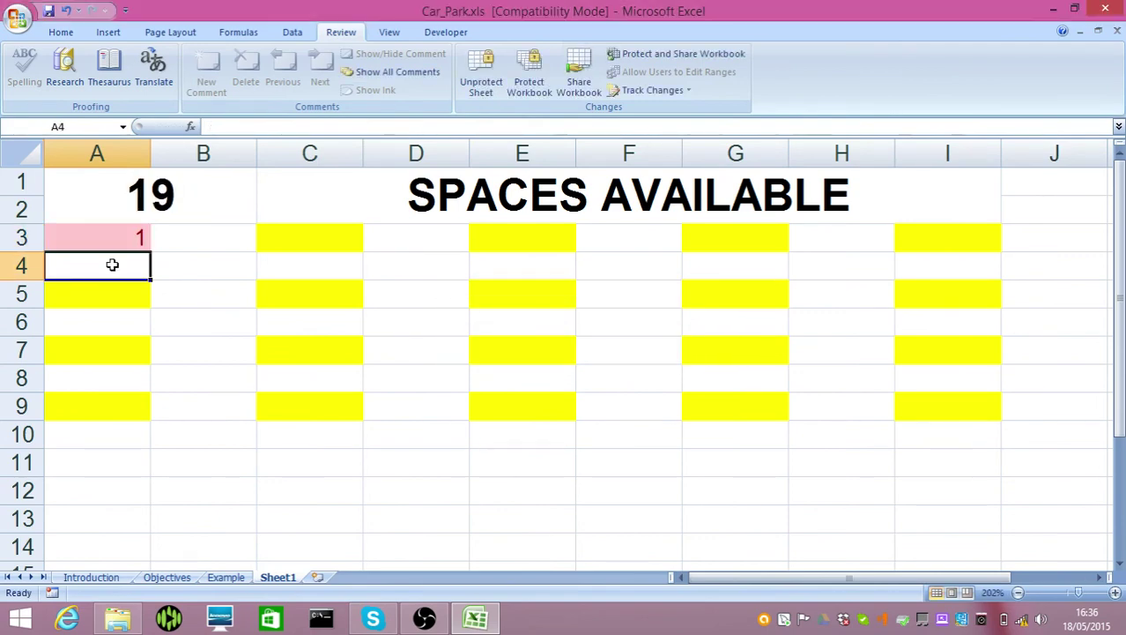
pyautogui.press('Down')
pyautogui.write('1')
pyautogui.press('Down')
pyautogui.press('Down')
pyautogui.write('1')
pyautogui.press('Return')
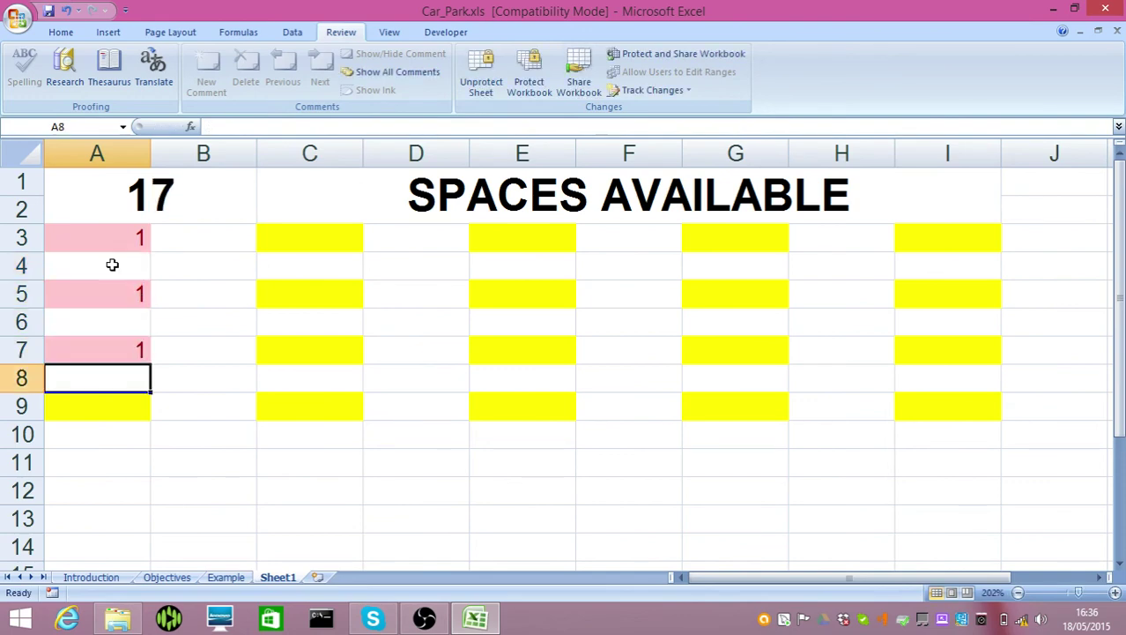
pyautogui.press('Down')
pyautogui.write('1')
pyautogui.press('Tab')
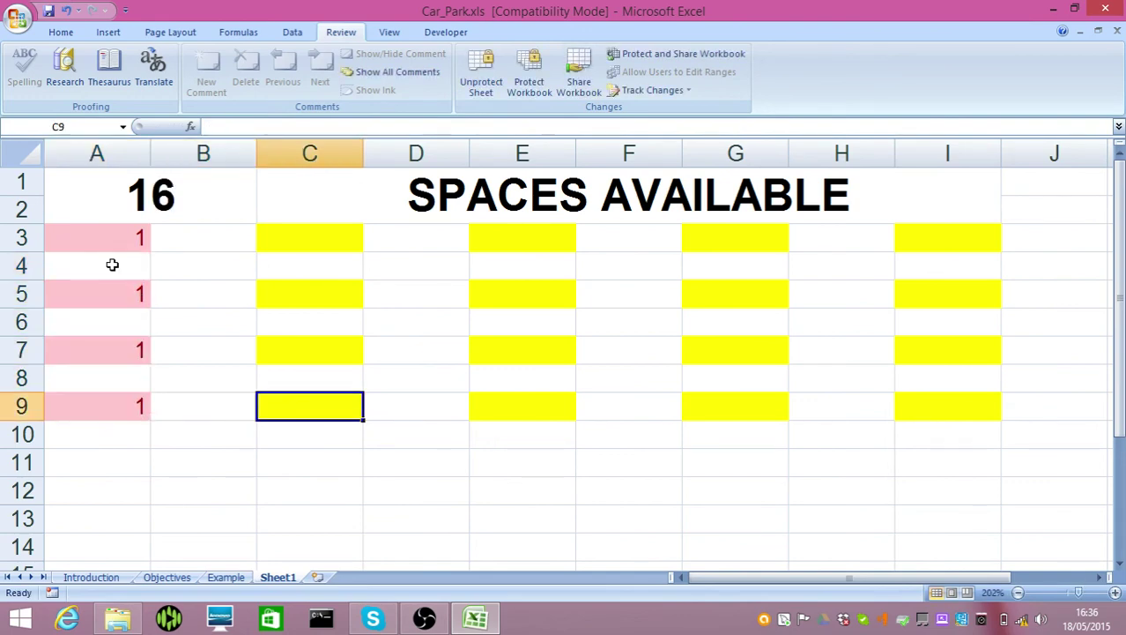
pyautogui.write('1')
pyautogui.press('Up')
pyautogui.press('Up')
pyautogui.write('1')
pyautogui.press('Up')
pyautogui.press('Up')
pyautogui.write('1')
pyautogui.press('Up')
pyautogui.press('Up')
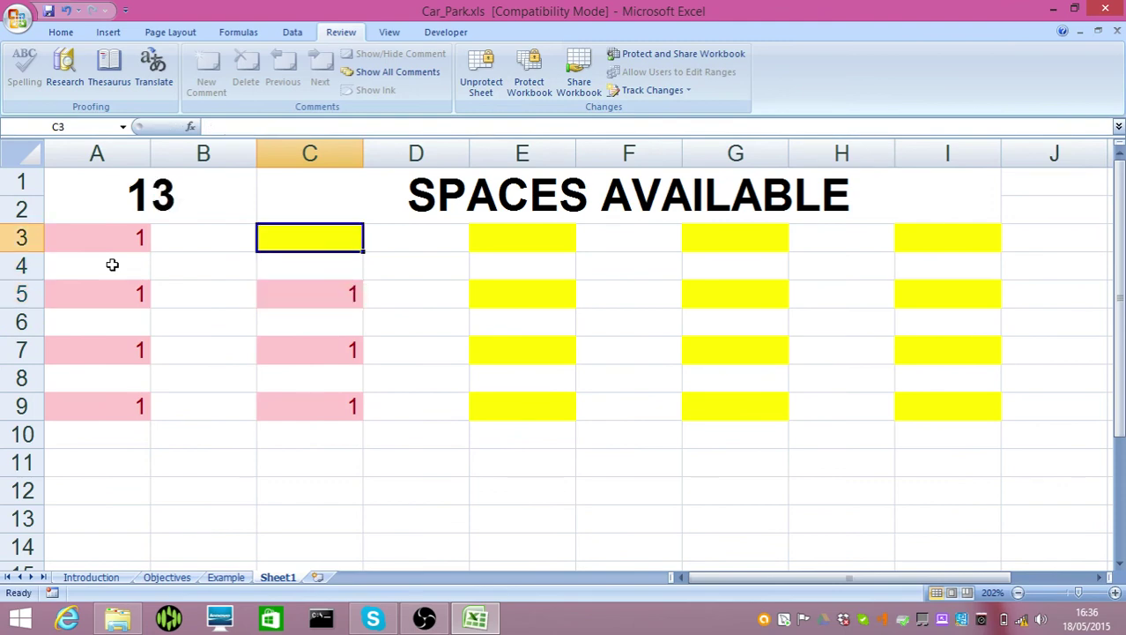
pyautogui.write('1')
pyautogui.press('Tab')
# - Enter 1 in each bay of columns E and G
pyautogui.press('Tab')
pyautogui.write('1')
pyautogui.press('Down')
pyautogui.press('Down')
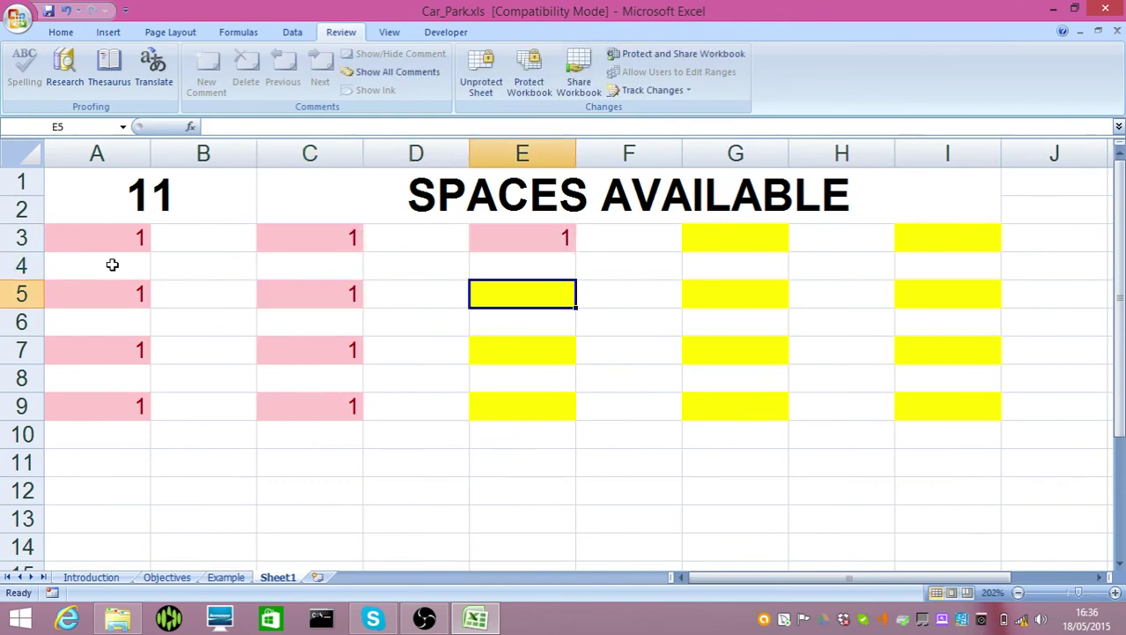
pyautogui.write('1')
pyautogui.press('Down')
pyautogui.press('Down')
pyautogui.write('1')
pyautogui.press('Down')
pyautogui.press('Down')
pyautogui.write('1')
pyautogui.press('Tab')
pyautogui.press('Tab')
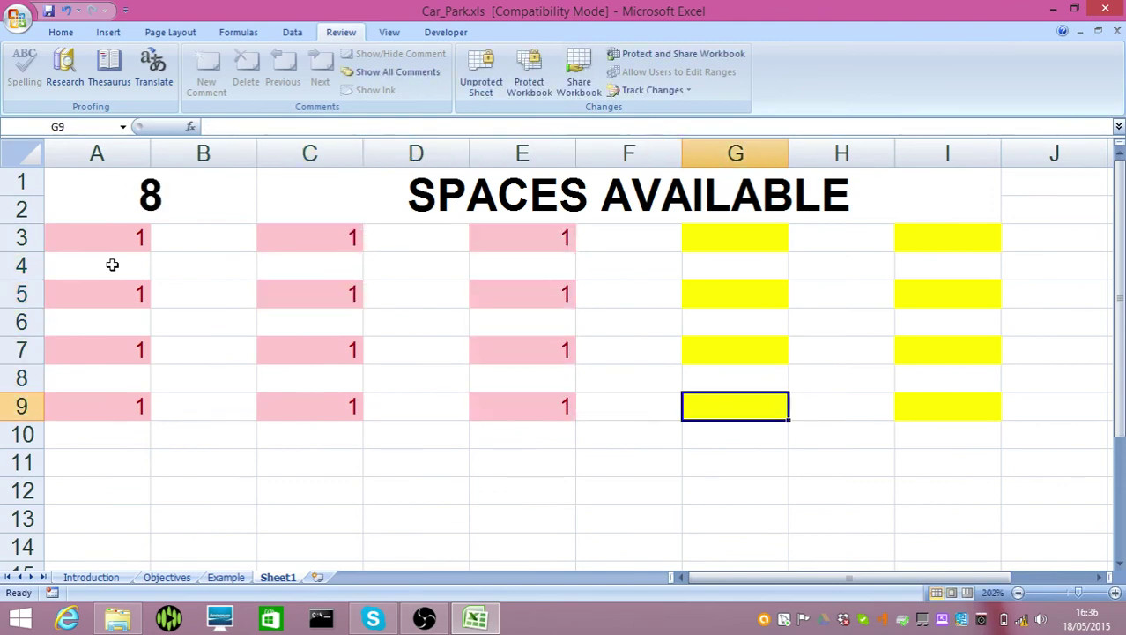
pyautogui.write('1')
pyautogui.press('Up')
pyautogui.press('Up')
pyautogui.write('1')
pyautogui.press('Up')
pyautogui.press('Up')
pyautogui.write('1')
pyautogui.press('Up')
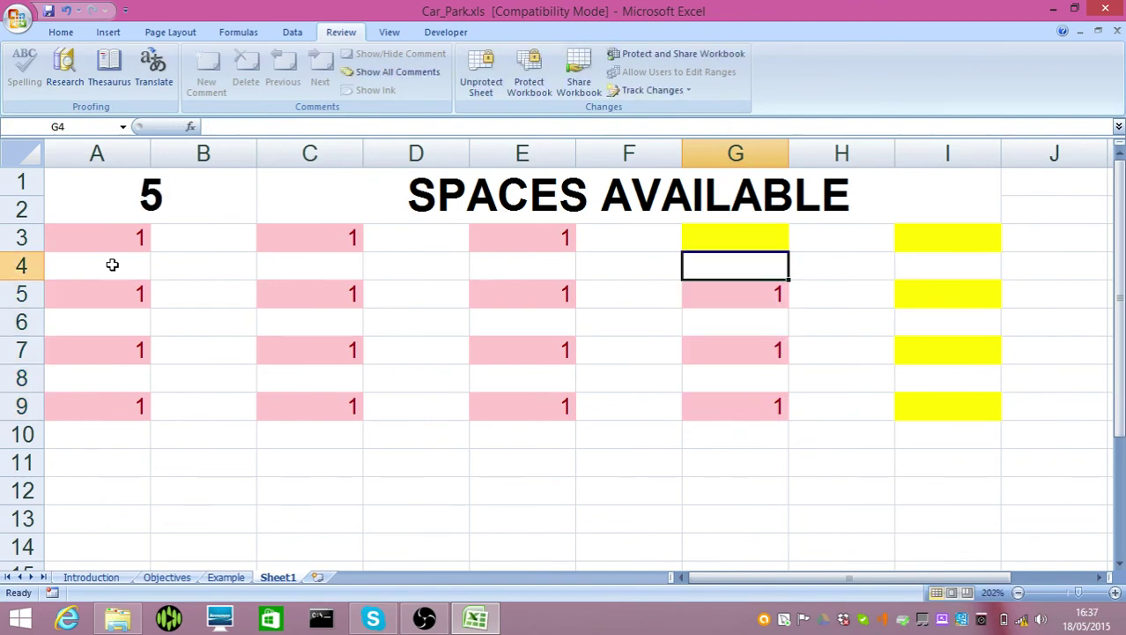
pyautogui.press('Up')
pyautogui.write('1')
pyautogui.press('Tab')
pyautogui.press('Tab')
# - Enter 1 in the column I bays, filling the last spaces
pyautogui.write('1')
pyautogui.press('Down')
pyautogui.press('Down')
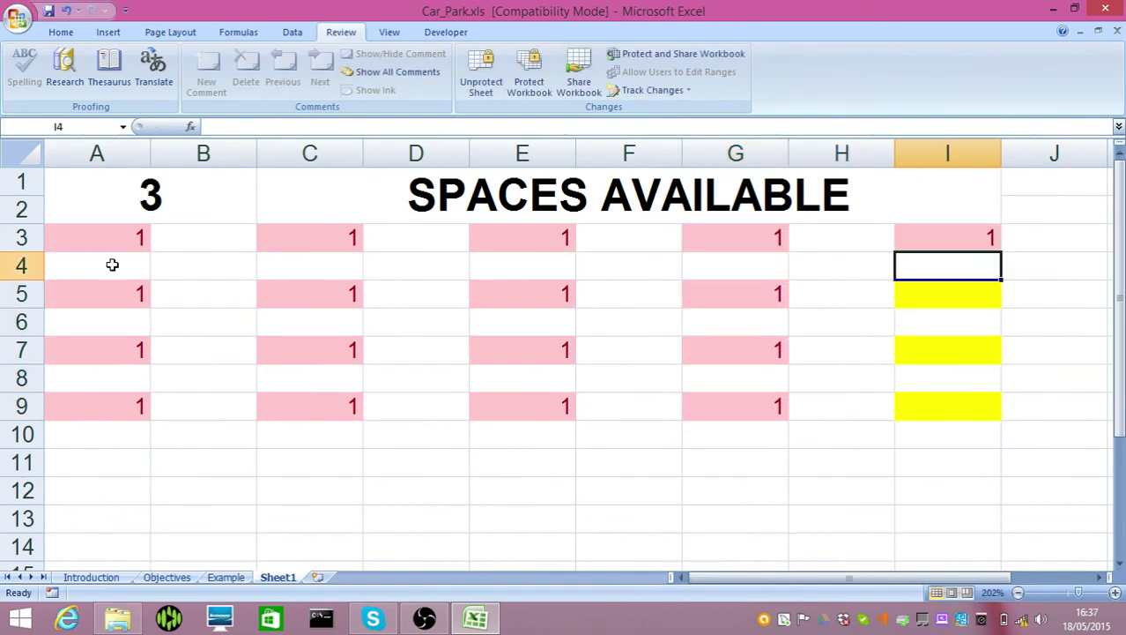
pyautogui.write('1')
pyautogui.press('Down')
pyautogui.press('Down')
pyautogui.write('1')
pyautogui.press('Down')
pyautogui.press('Down')
pyautogui.write('1')
pyautogui.press('Down')
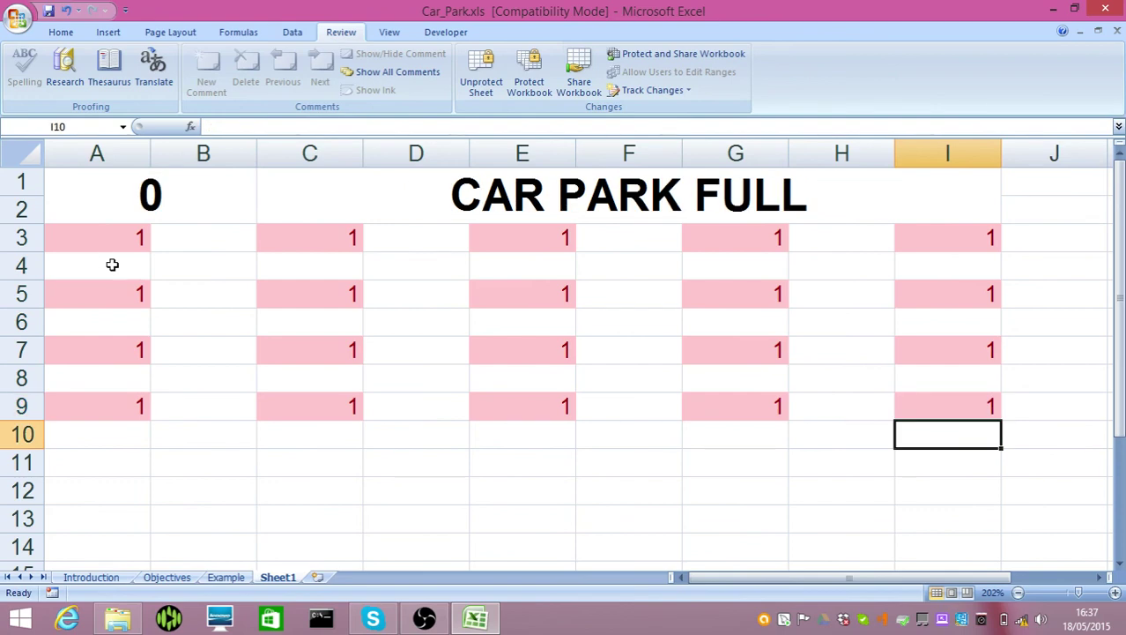
# - On the Objectives sheet, set Password Protection (I13) to YES
pyautogui.click(160, 583)
pyautogui.click(1006, 551)
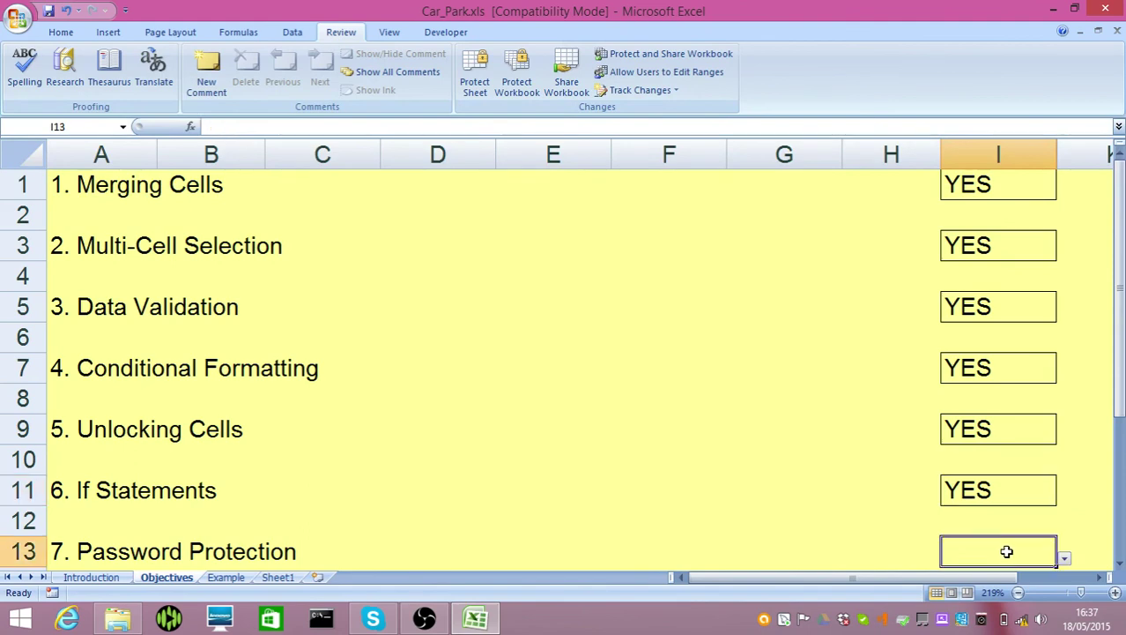
pyautogui.click(1065, 560)
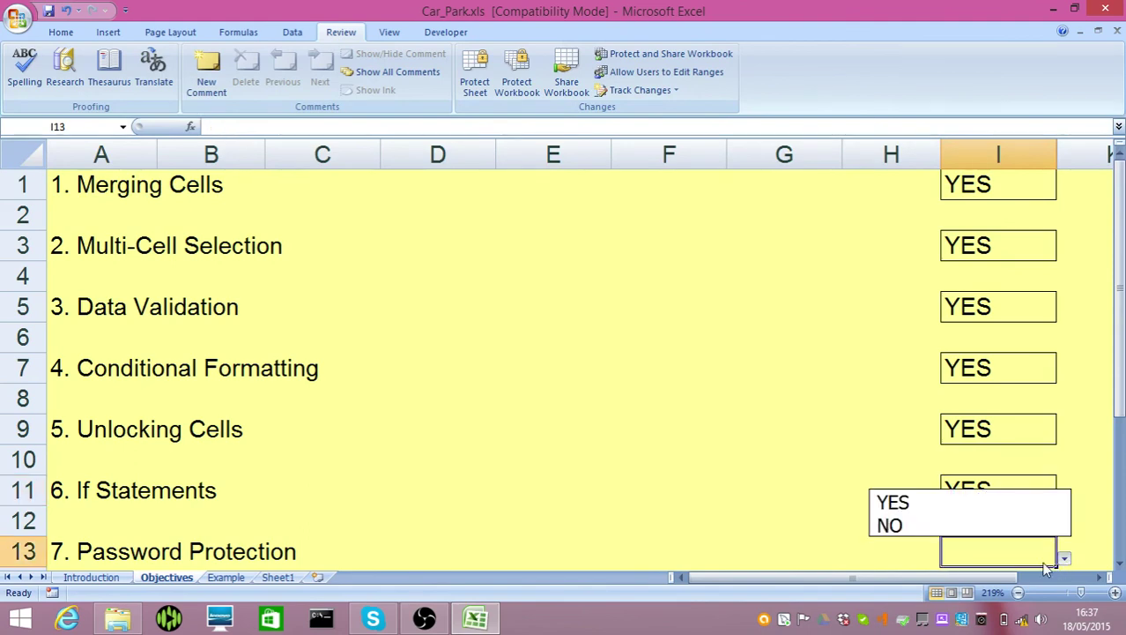
pyautogui.click(964, 506)
# - Set criteria 5 and 6 (I18, I19) to YES on Introduction, then return to Sheet1
pyautogui.click(93, 577)
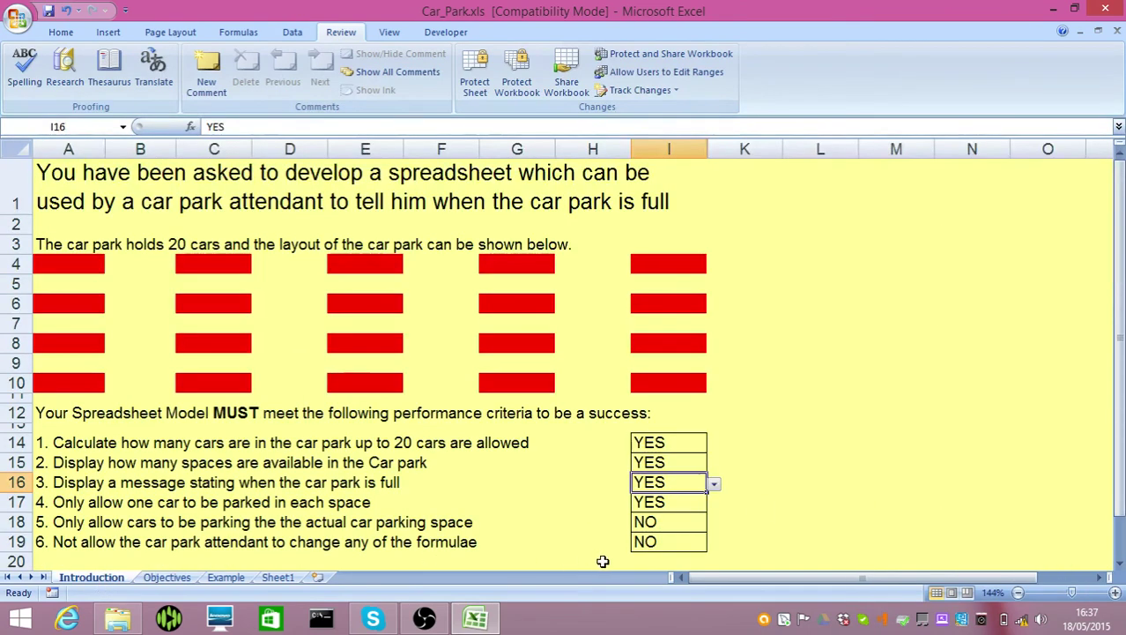
pyautogui.click(700, 520)
pyautogui.click(714, 524)
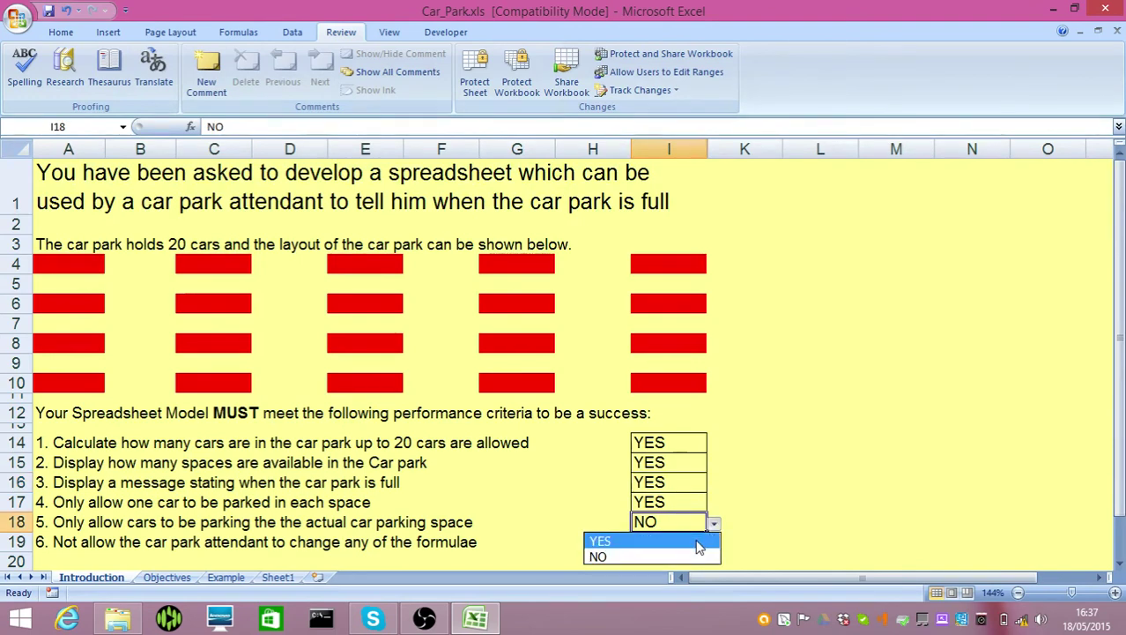
pyautogui.click(699, 547)
pyautogui.click(701, 541)
pyautogui.click(714, 543)
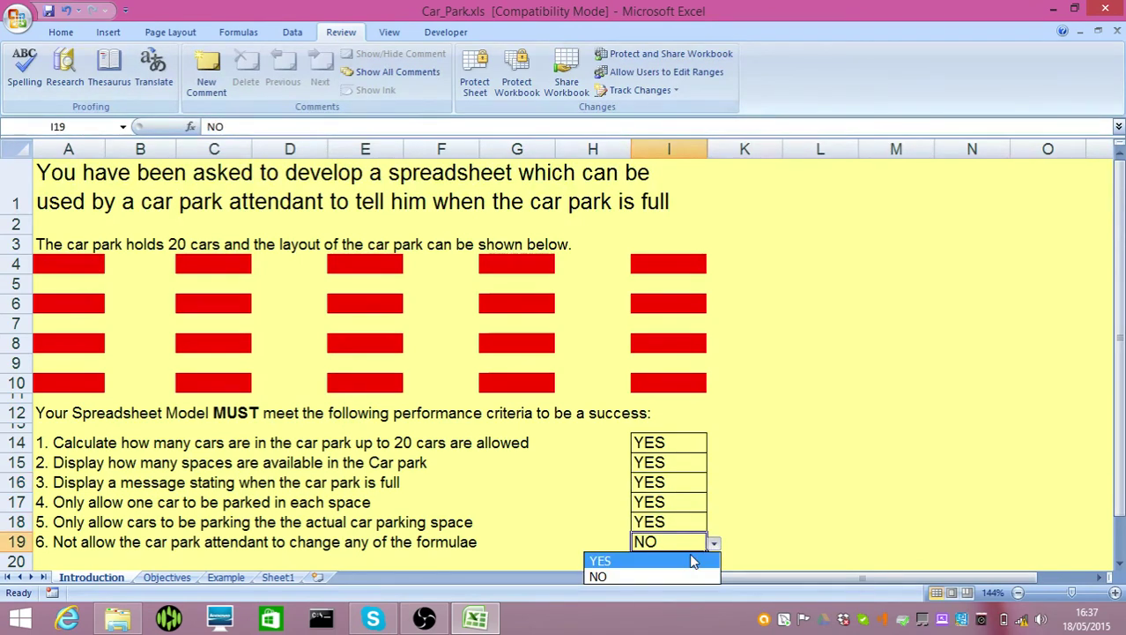
pyautogui.click(693, 561)
pyautogui.click(275, 577)
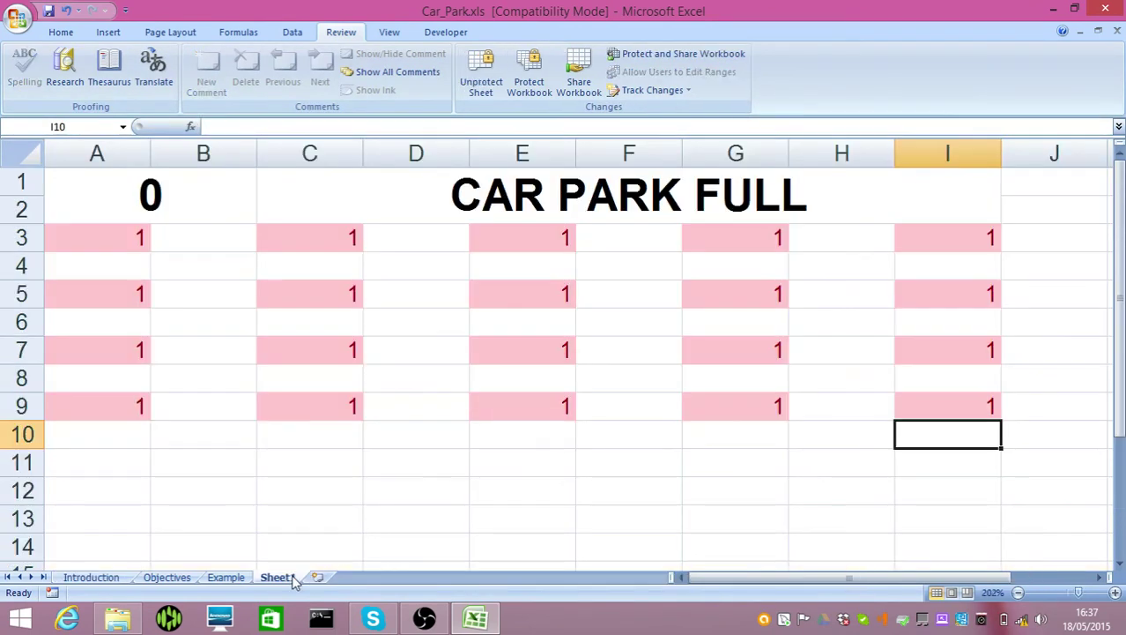
# - Unprotect the sheet and highlight C1 in light red with dark red text when it equals 'CAR PARK FULL'
pyautogui.click(480, 196)
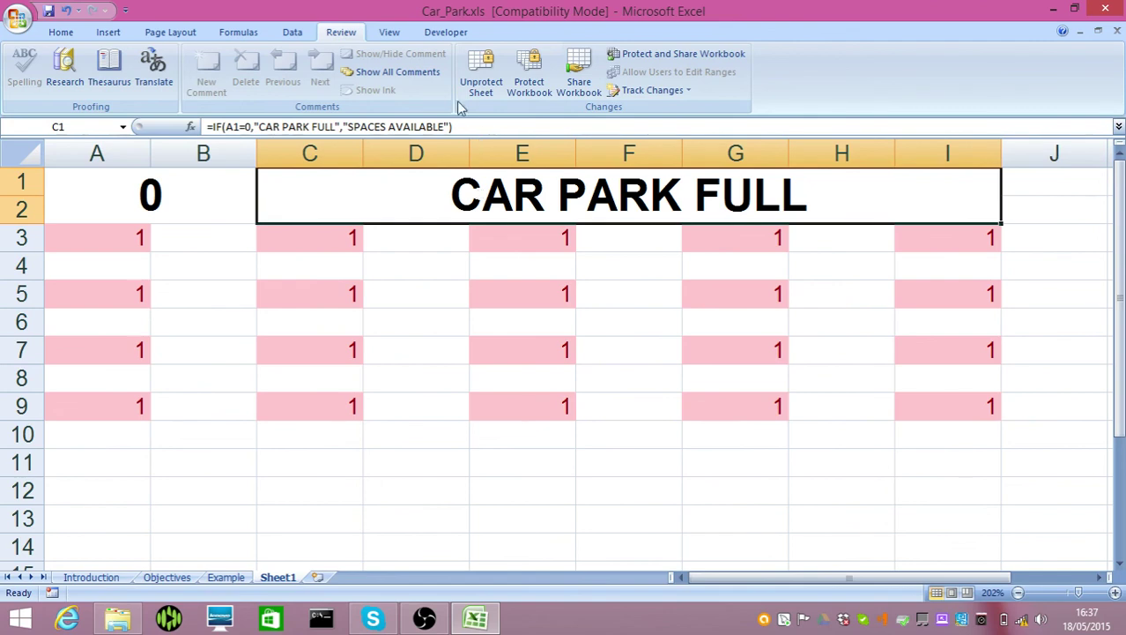
pyautogui.click(485, 75)
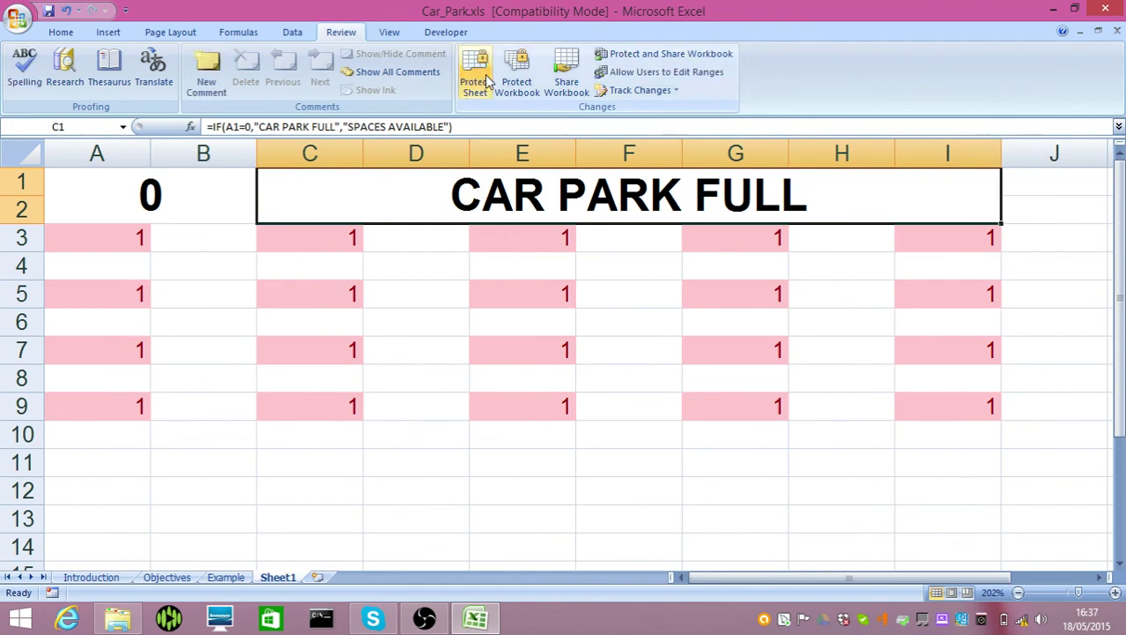
pyautogui.click(60, 32)
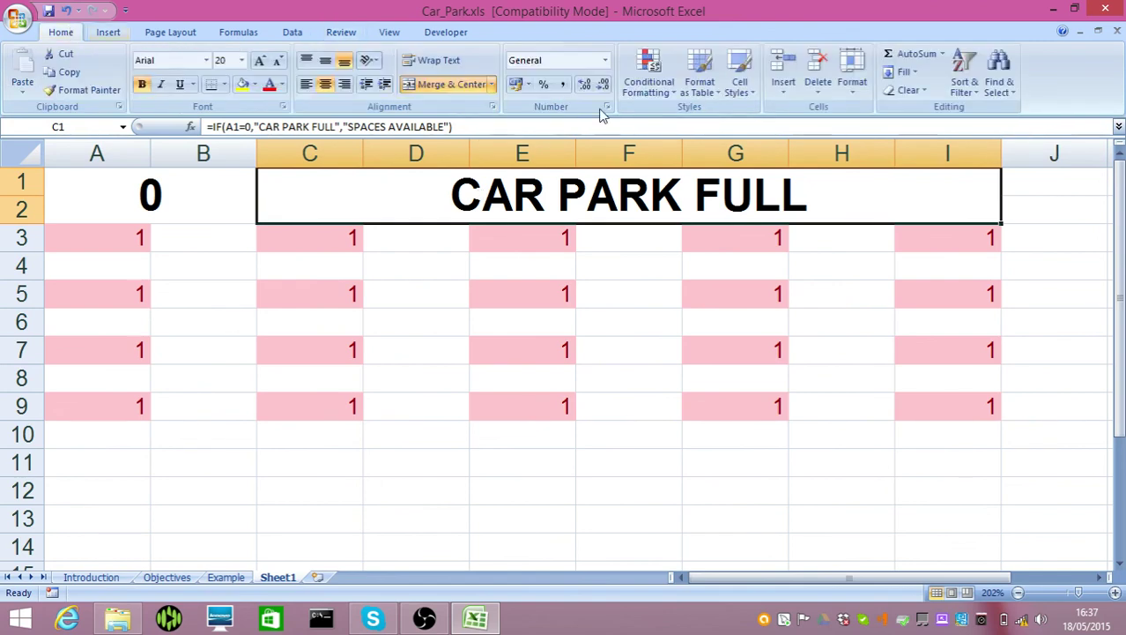
pyautogui.click(653, 88)
pyautogui.moveTo(669, 118)
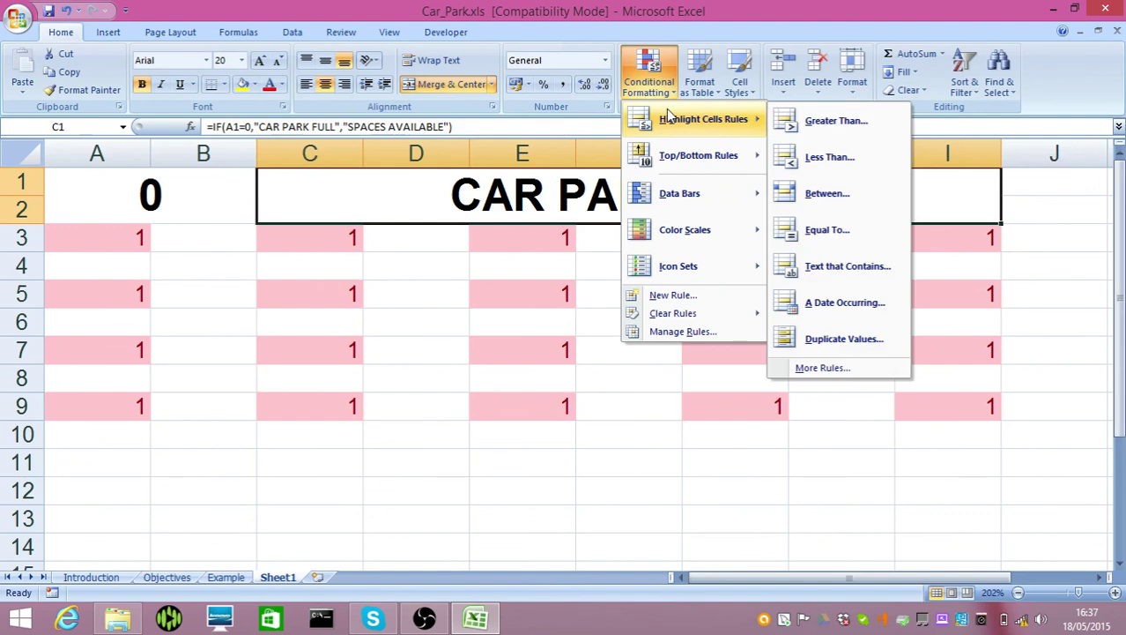
pyautogui.click(866, 229)
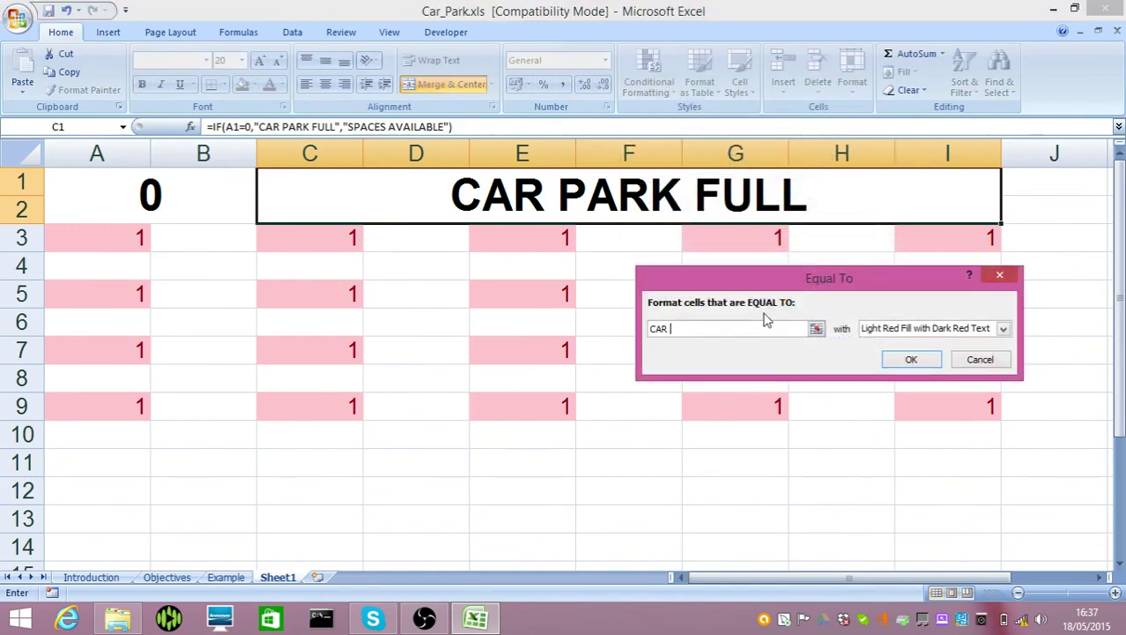
pyautogui.write('CAR PARK FULL')
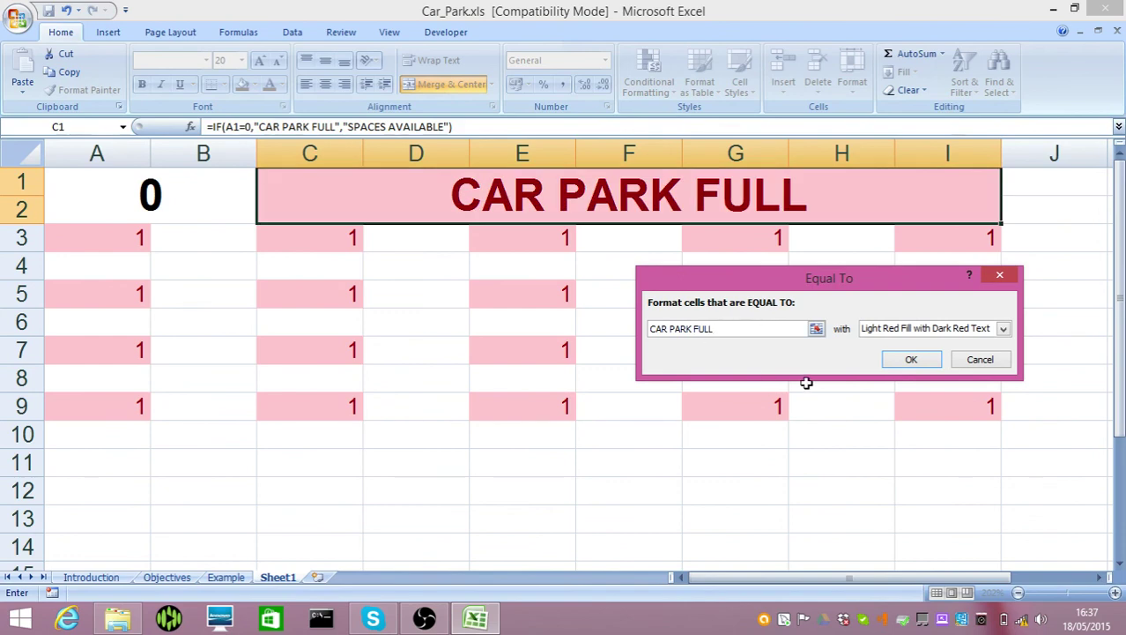
pyautogui.click(908, 358)
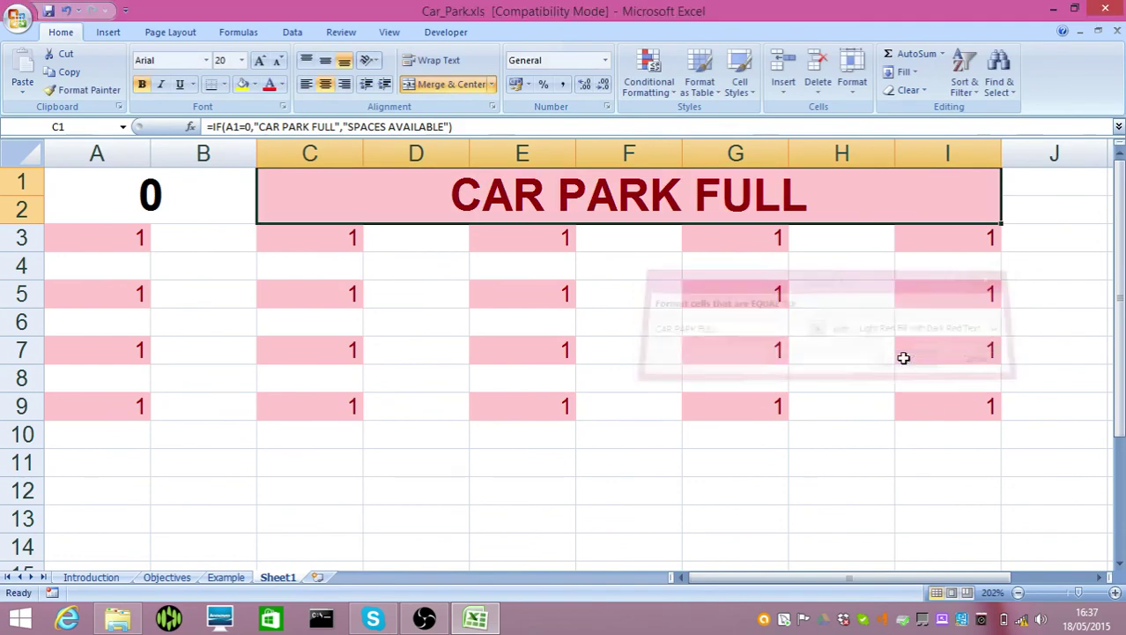
# - Empty bay A3 so the message changes to SPACES AVAILABLE
pyautogui.click(120, 241)
pyautogui.press('Delete')
pyautogui.press('Return')
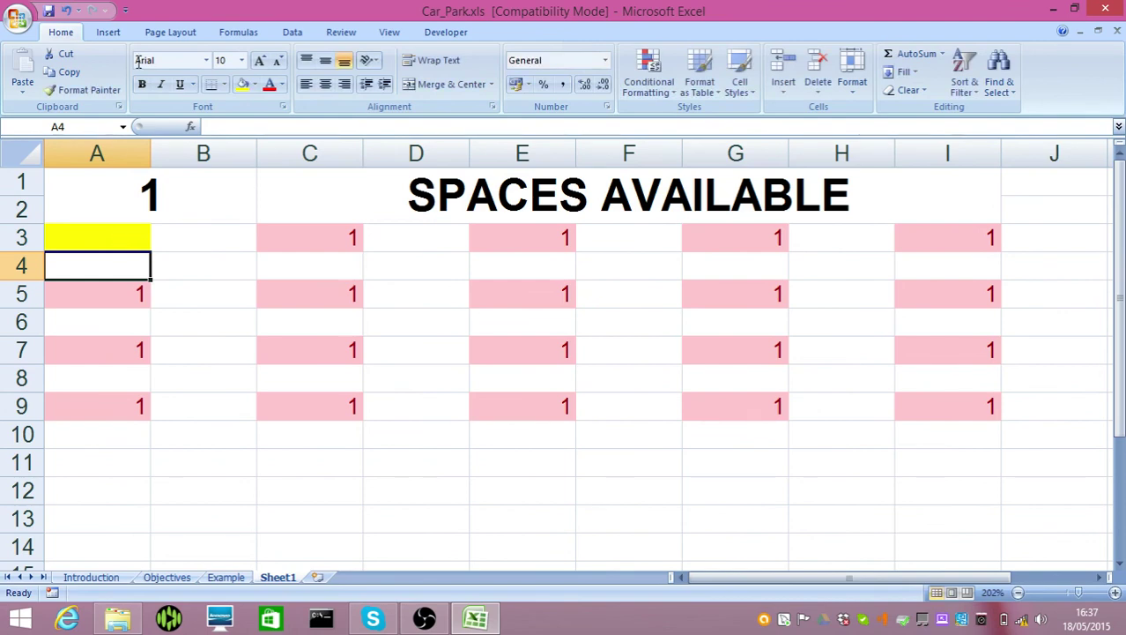
# - Protect the car park sheet again with the default settings
pyautogui.click(340, 33)
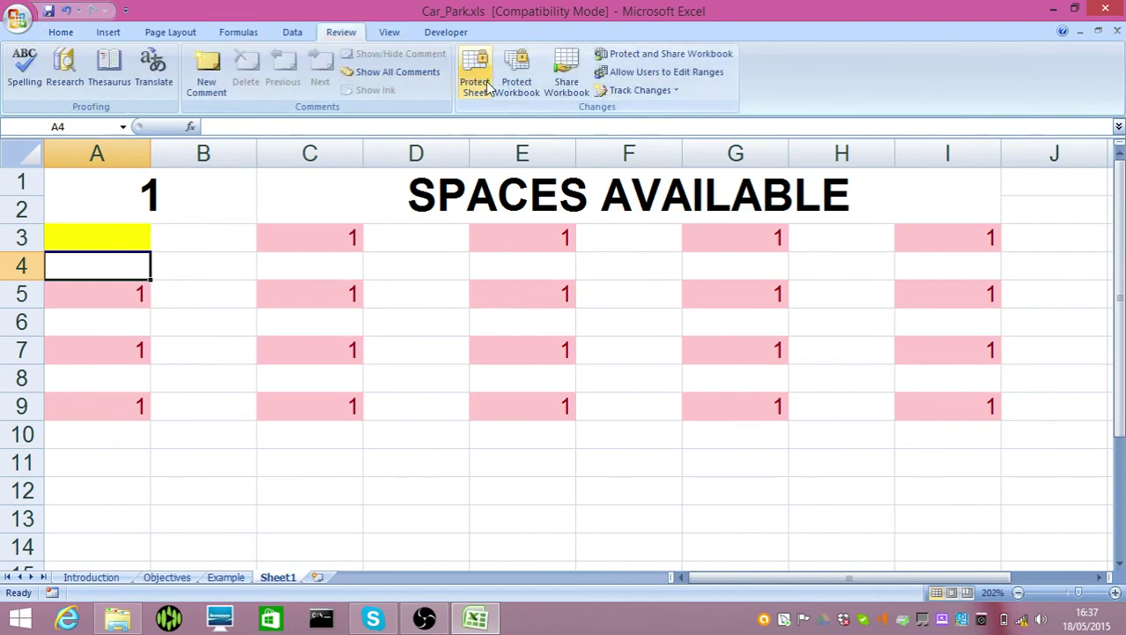
pyautogui.click(479, 84)
pyautogui.press('Return')
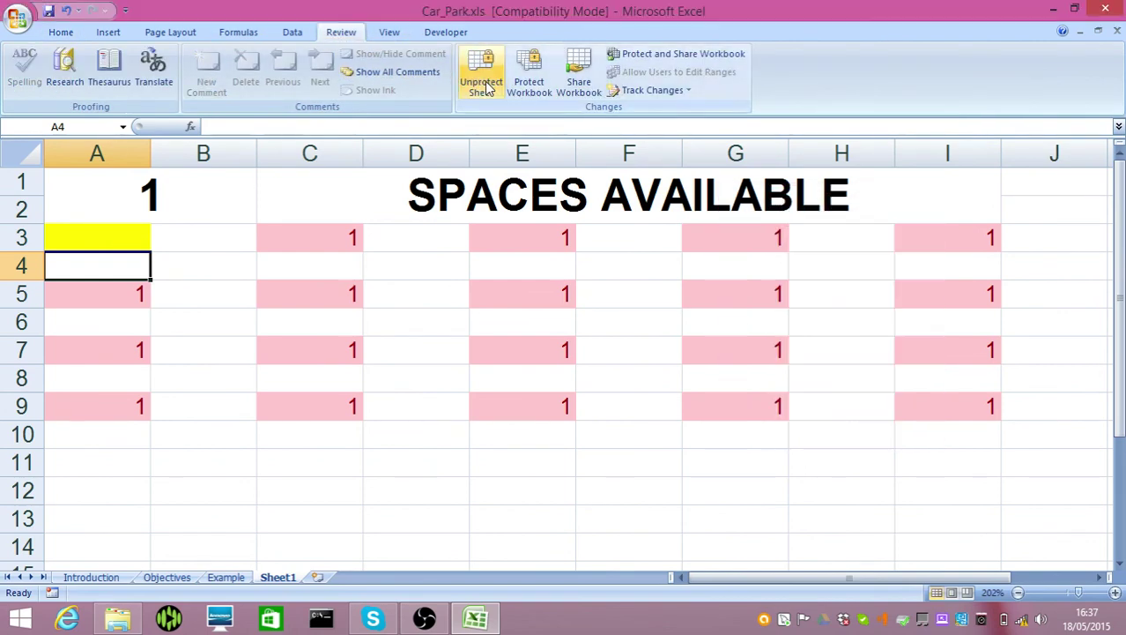
# - Check the Introduction and Objectives sheets, ending on Introduction with all six criteria reading YES
pyautogui.click(108, 576)
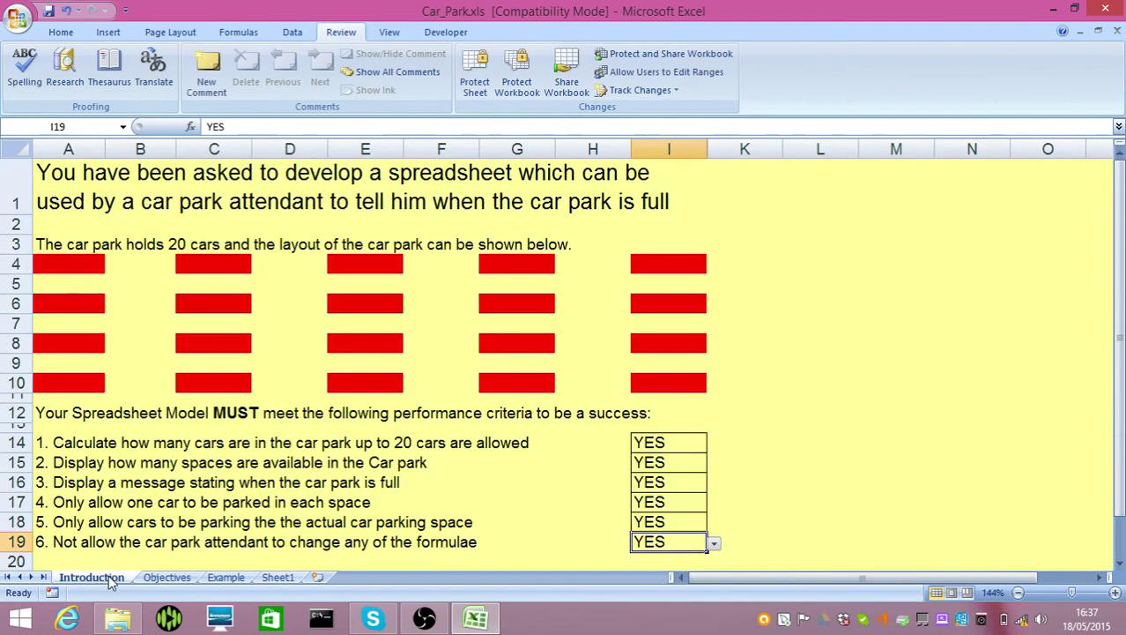
pyautogui.click(155, 578)
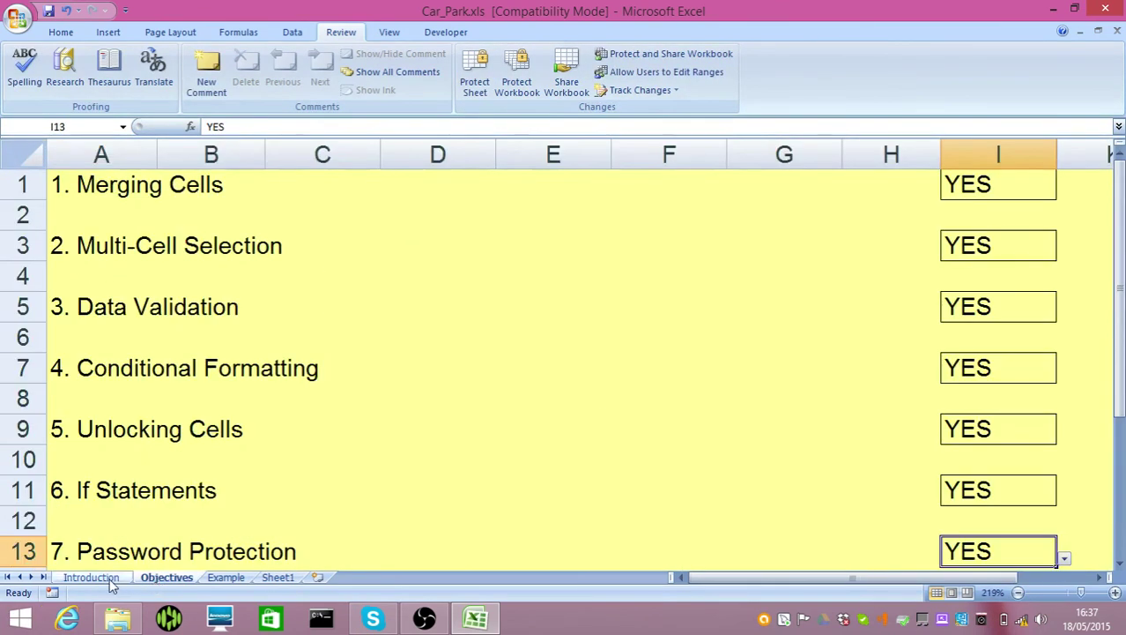
pyautogui.click(112, 578)
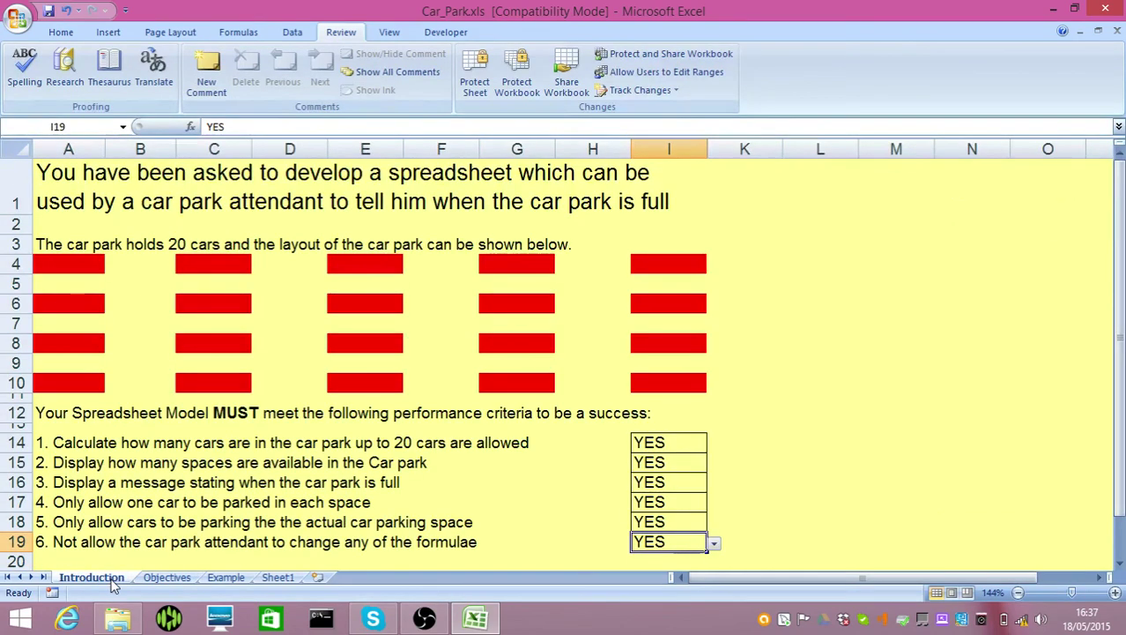